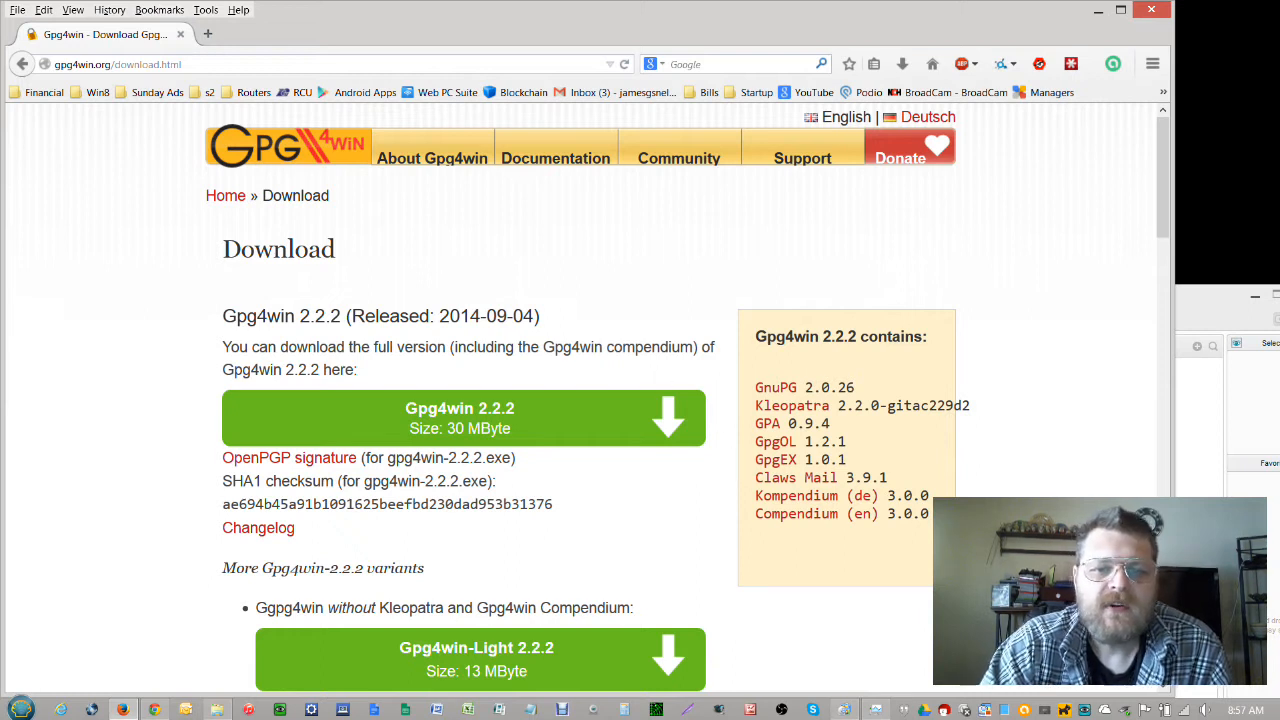
Highlight the 2014-09-04 release date on the Gpg4win download page
{"action": "left_click_drag", "start_coordinate": [514, 316], "coordinate": [534, 316]}
{"action": "left_click", "coordinate": [534, 317]}
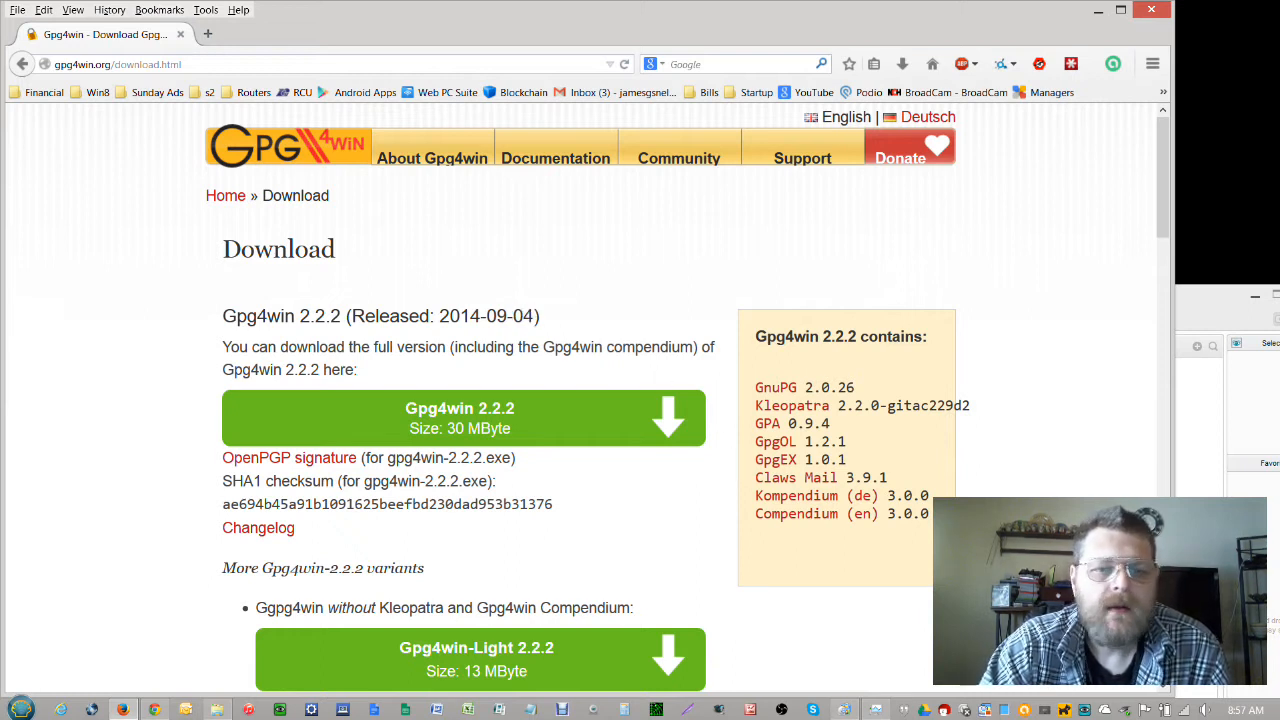
{"action": "left_click_drag", "start_coordinate": [535, 316], "coordinate": [440, 316]}
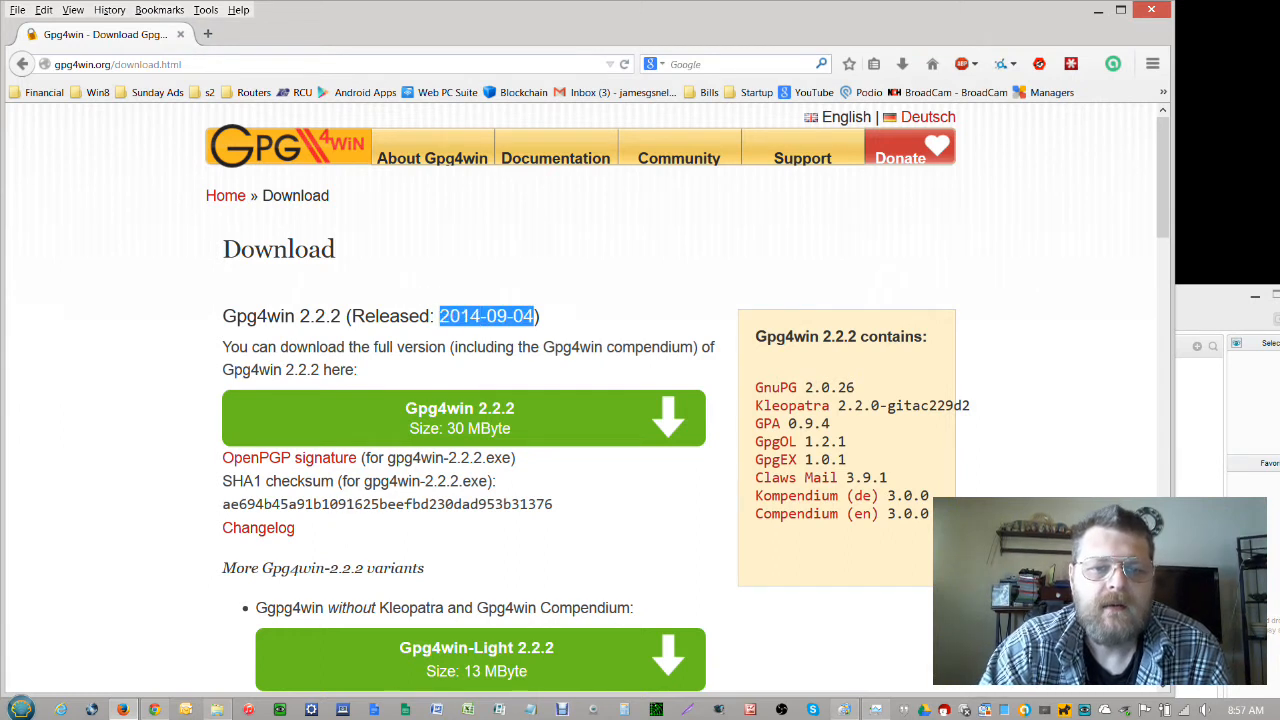
{"action": "left_click", "coordinate": [441, 316]}
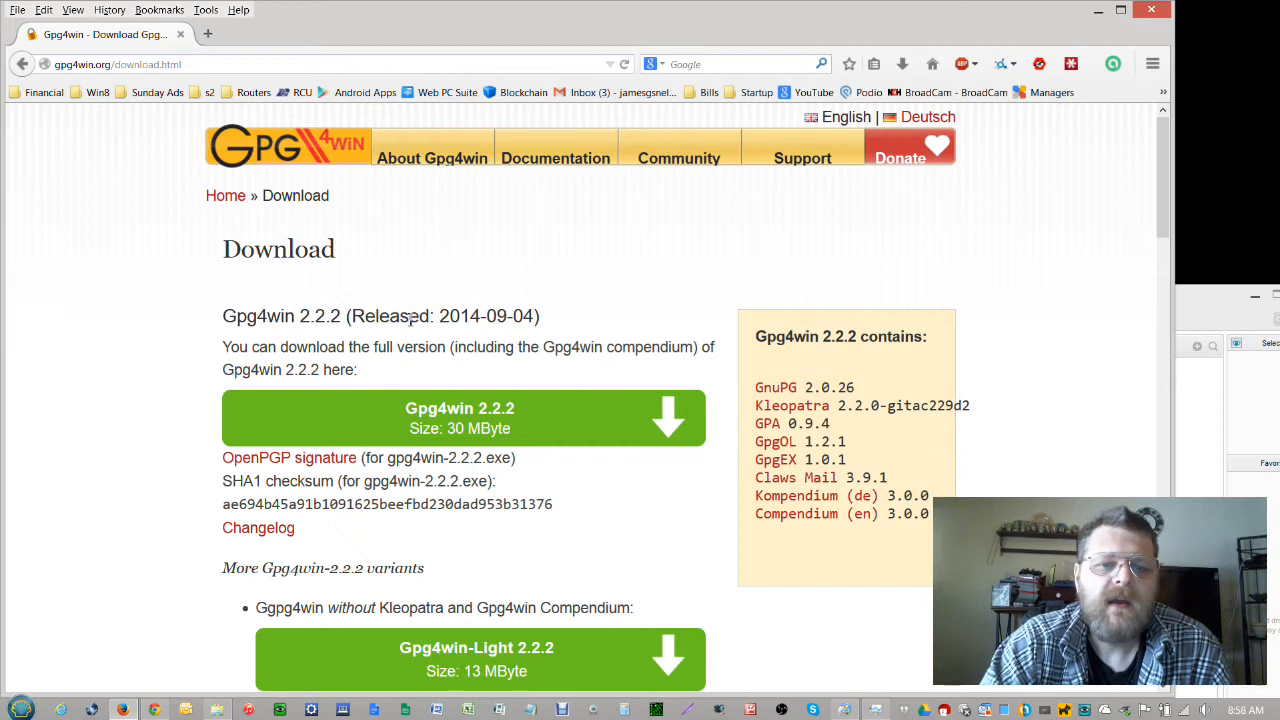
Highlight the Released heading, the compendium sentence and the gpg4win.org domain, then clear the highlights
{"action": "left_click_drag", "start_coordinate": [410, 316], "coordinate": [352, 316]}
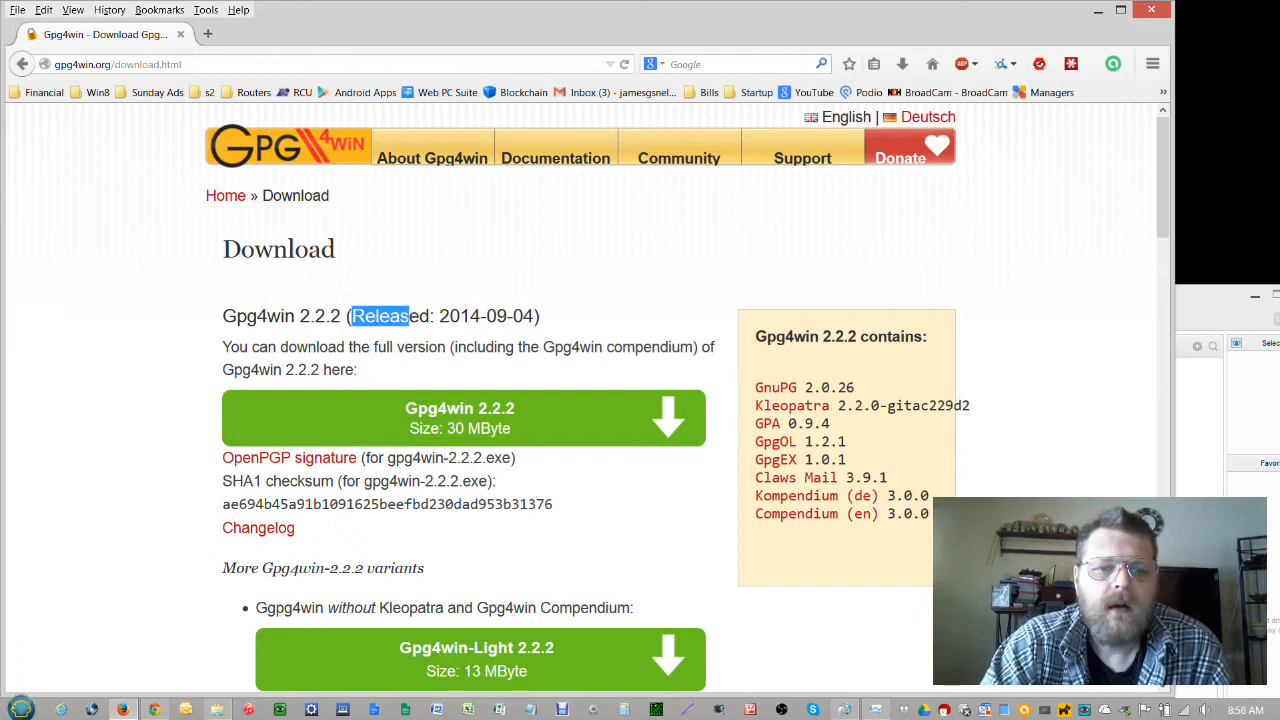
{"action": "left_click", "coordinate": [352, 316]}
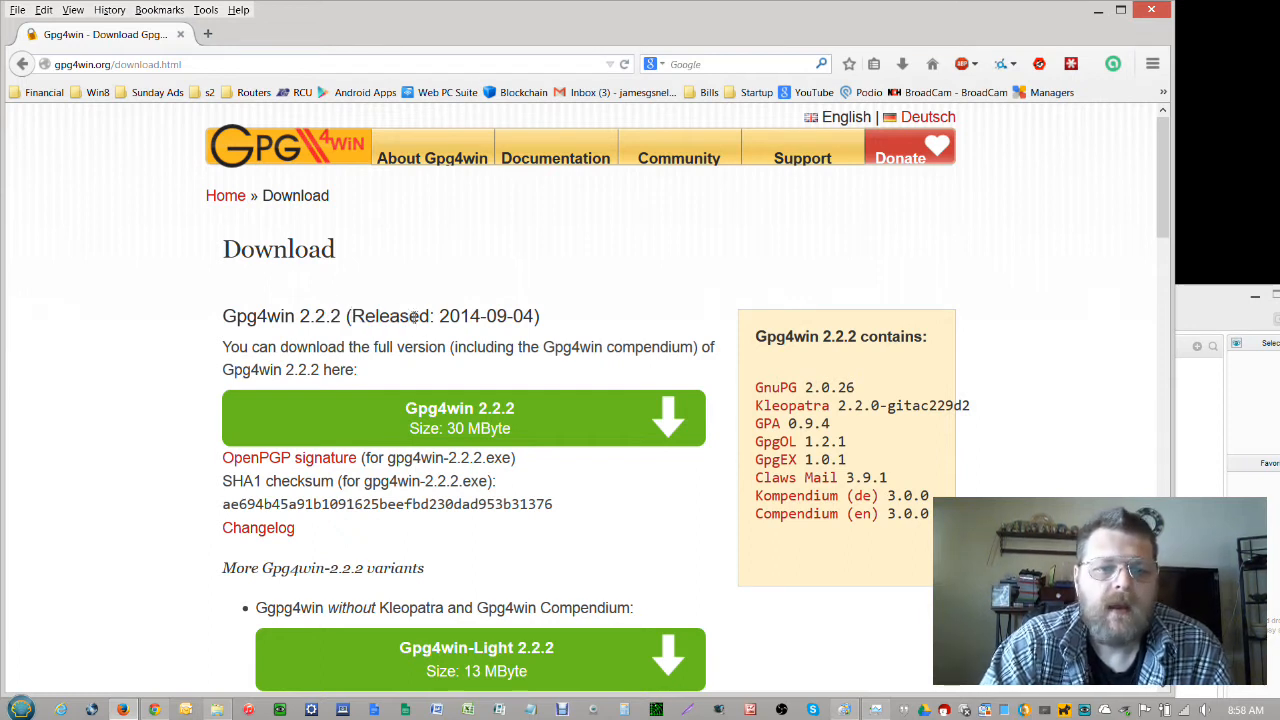
{"action": "left_click_drag", "start_coordinate": [409, 316], "coordinate": [346, 316]}
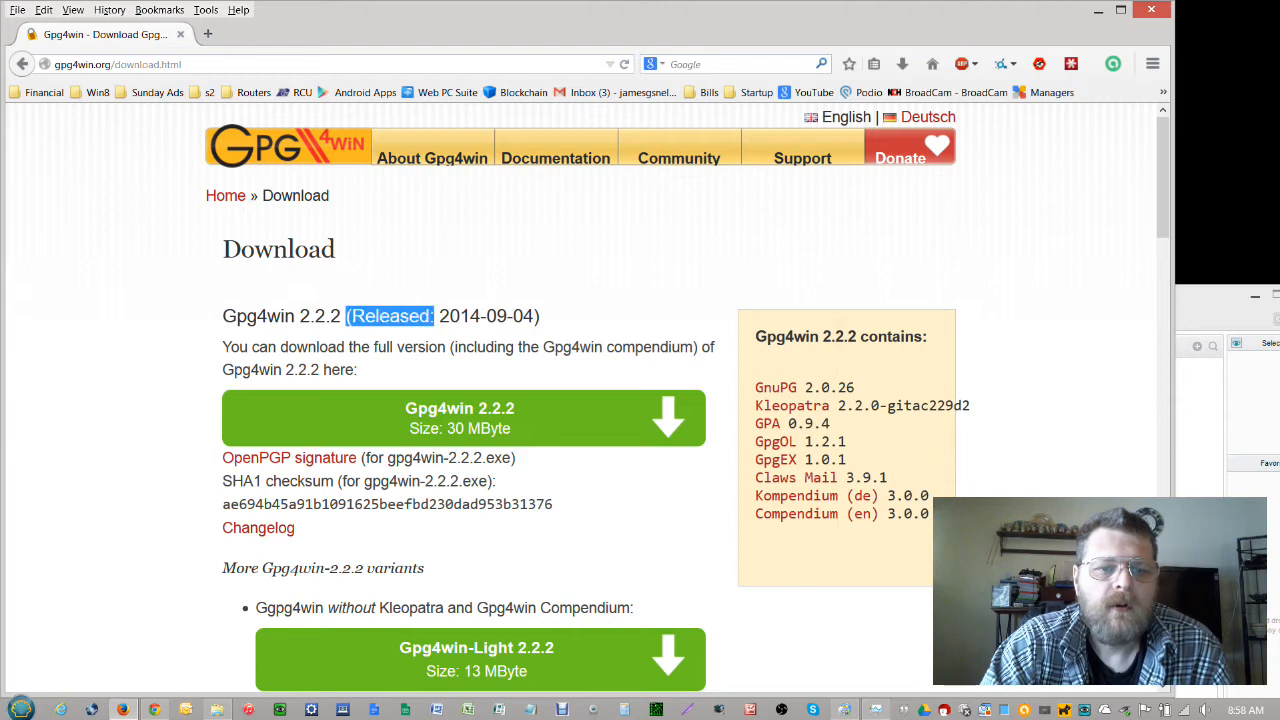
{"action": "left_click", "coordinate": [347, 316]}
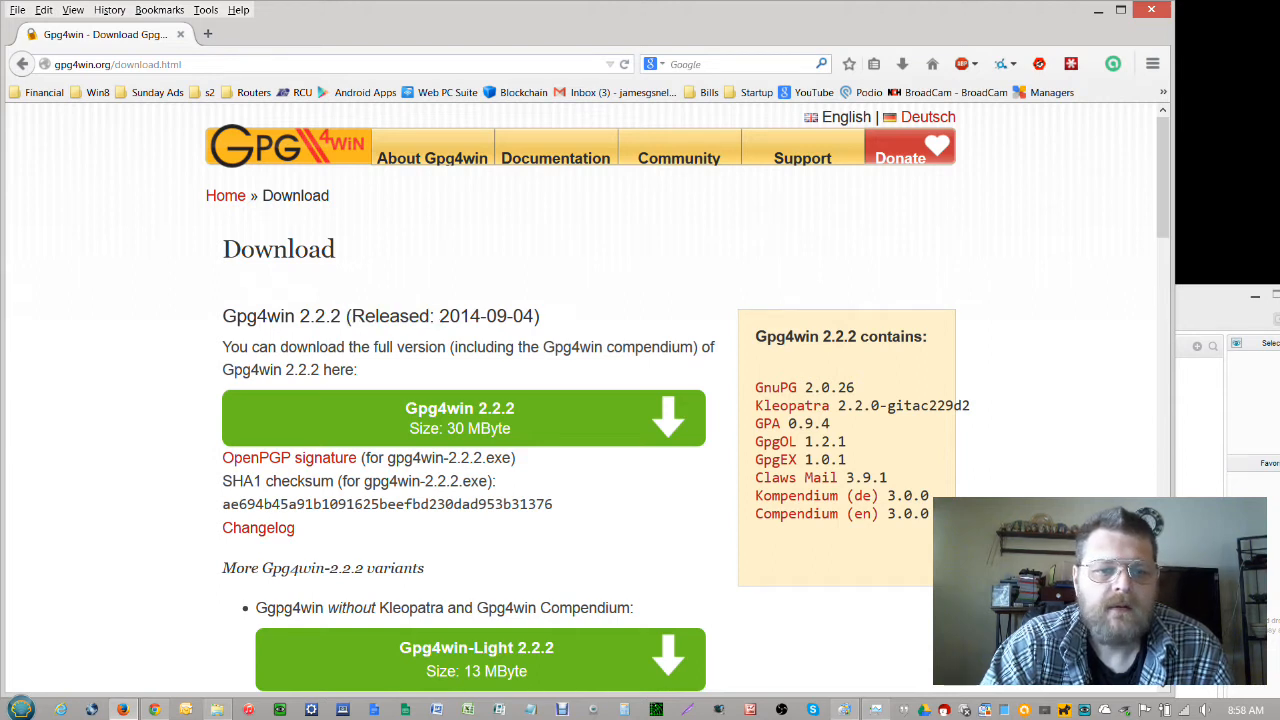
{"action": "left_click_drag", "start_coordinate": [347, 316], "coordinate": [434, 316]}
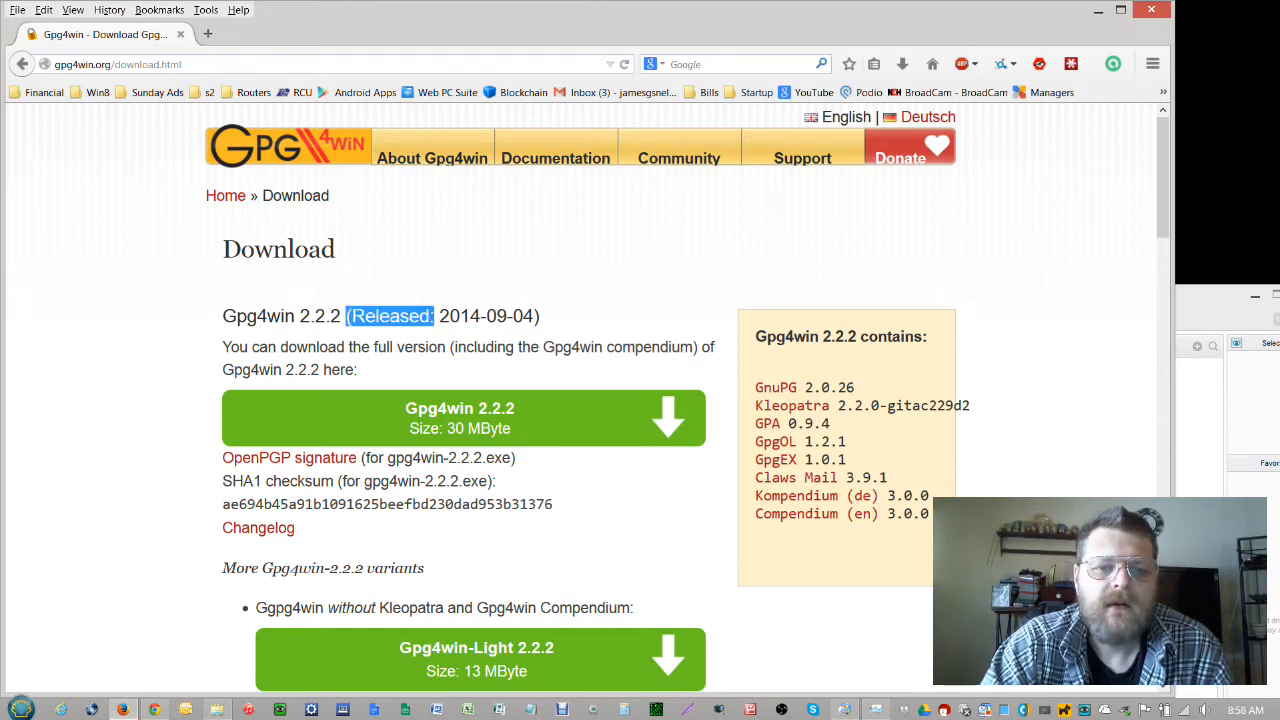
{"action": "left_click", "coordinate": [437, 316]}
{"action": "left_click_drag", "start_coordinate": [543, 348], "coordinate": [557, 378]}
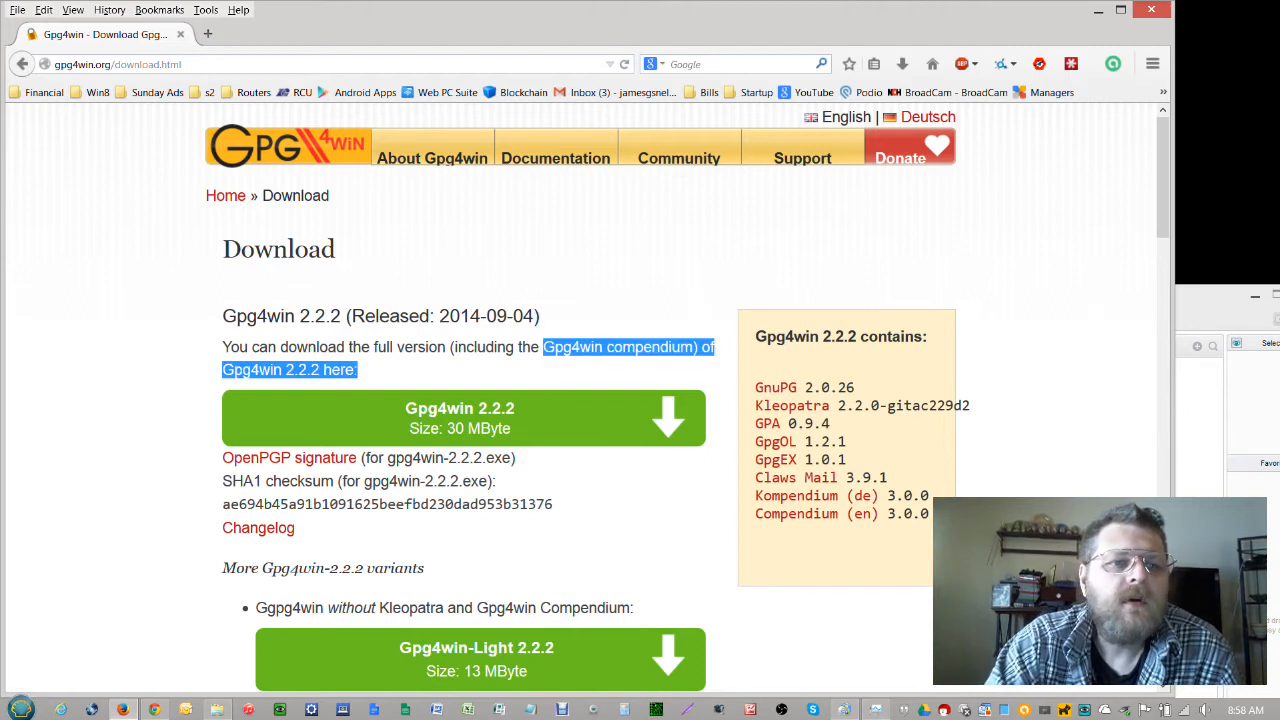
{"action": "left_click_drag", "start_coordinate": [112, 64], "coordinate": [54, 66]}
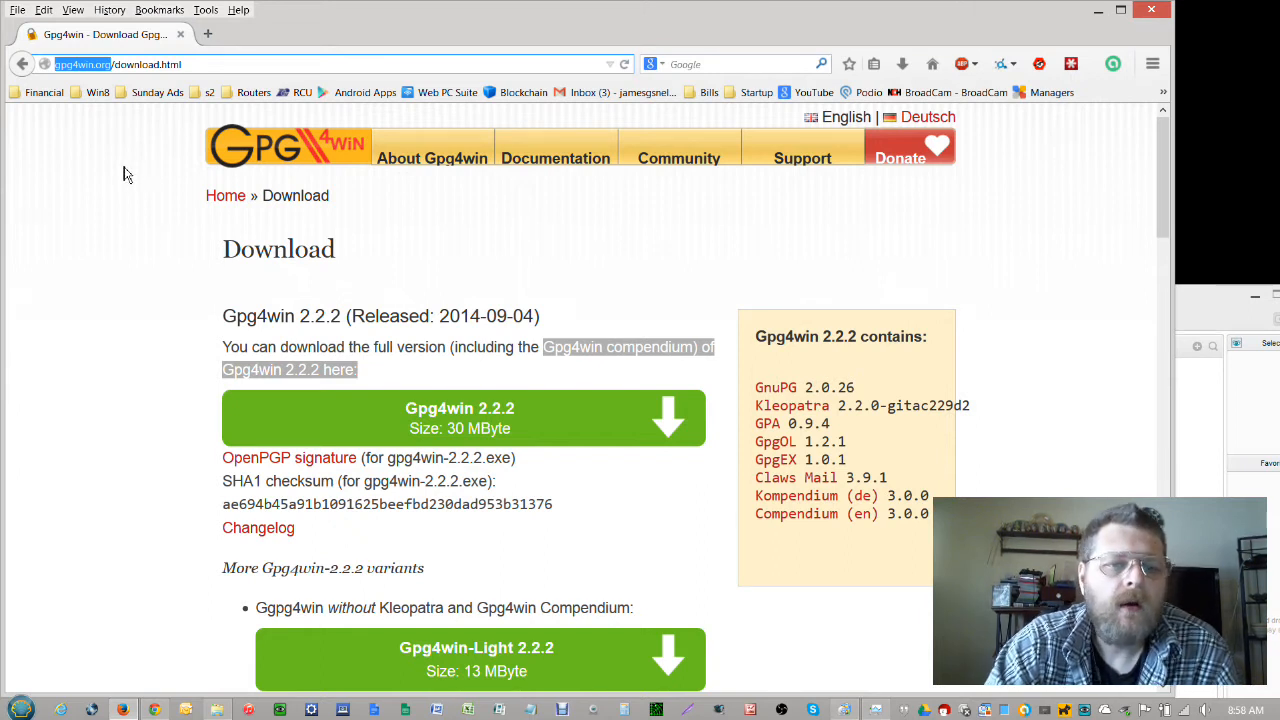
{"action": "left_click", "coordinate": [532, 244]}
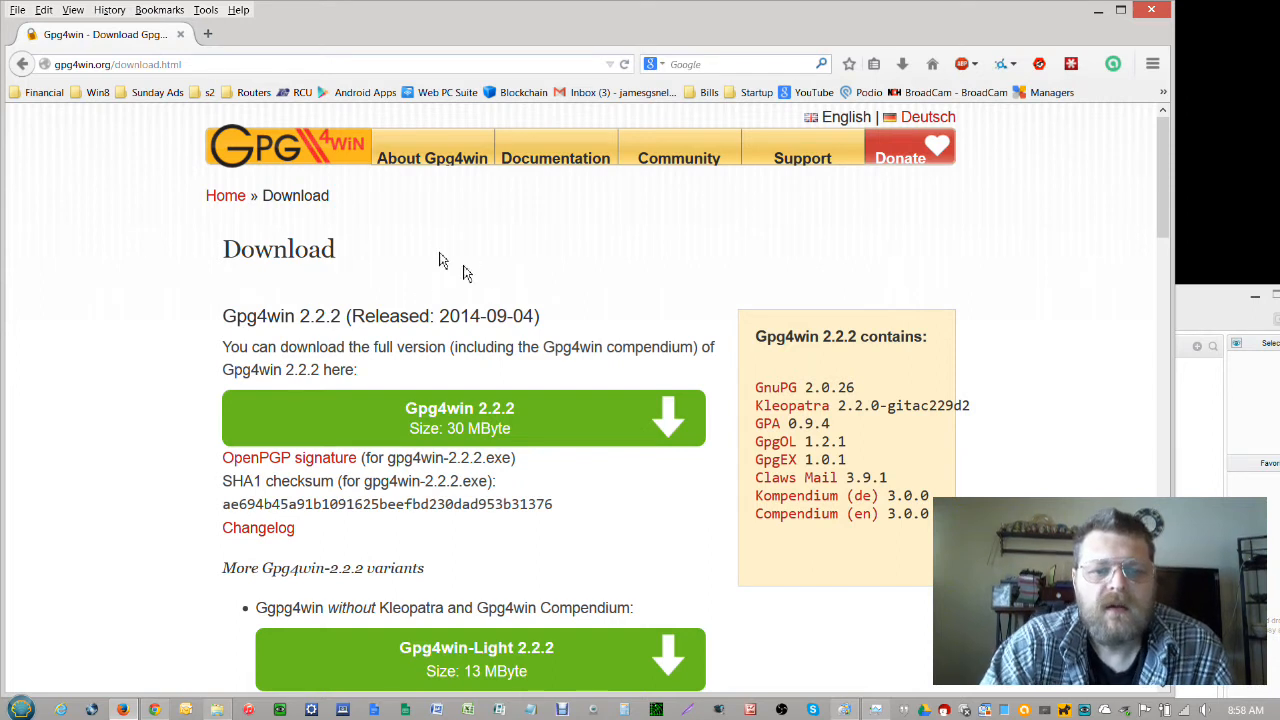
Save the full Gpg4win 2.2.2 installer and open its D:\Downloads folder from the downloads Library
{"action": "left_click", "coordinate": [485, 418]}
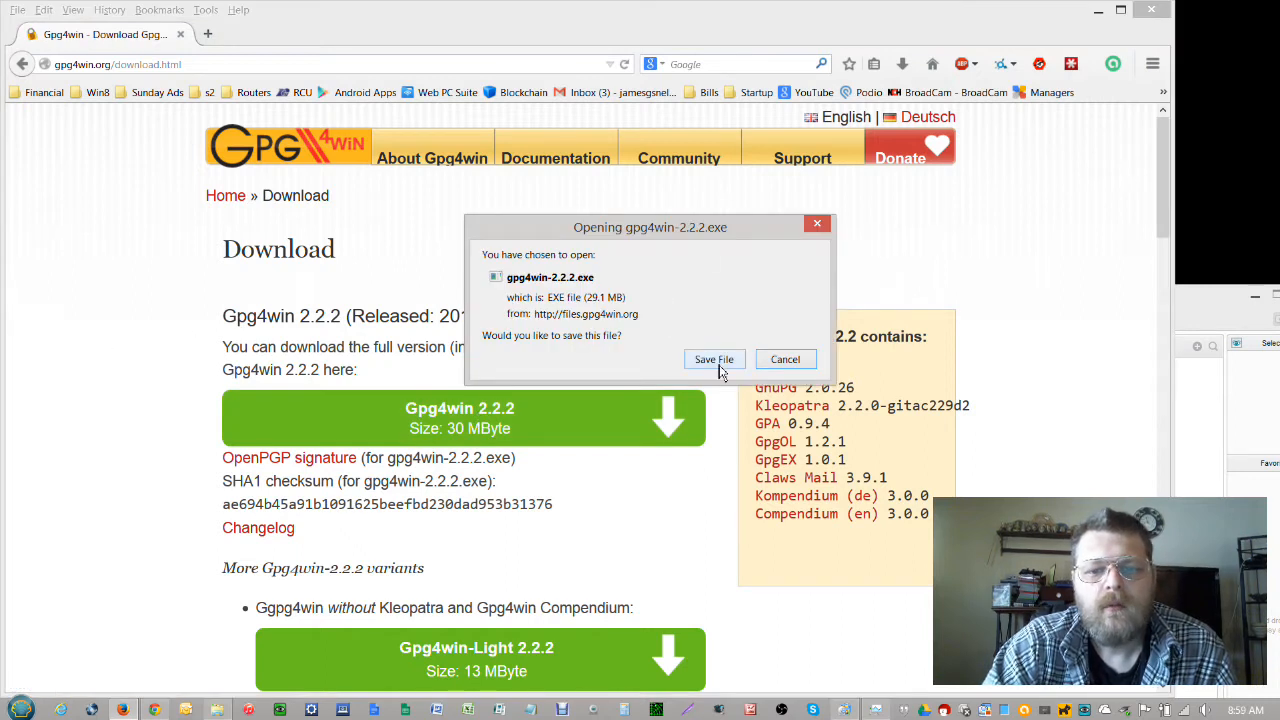
{"action": "left_click", "coordinate": [716, 362]}
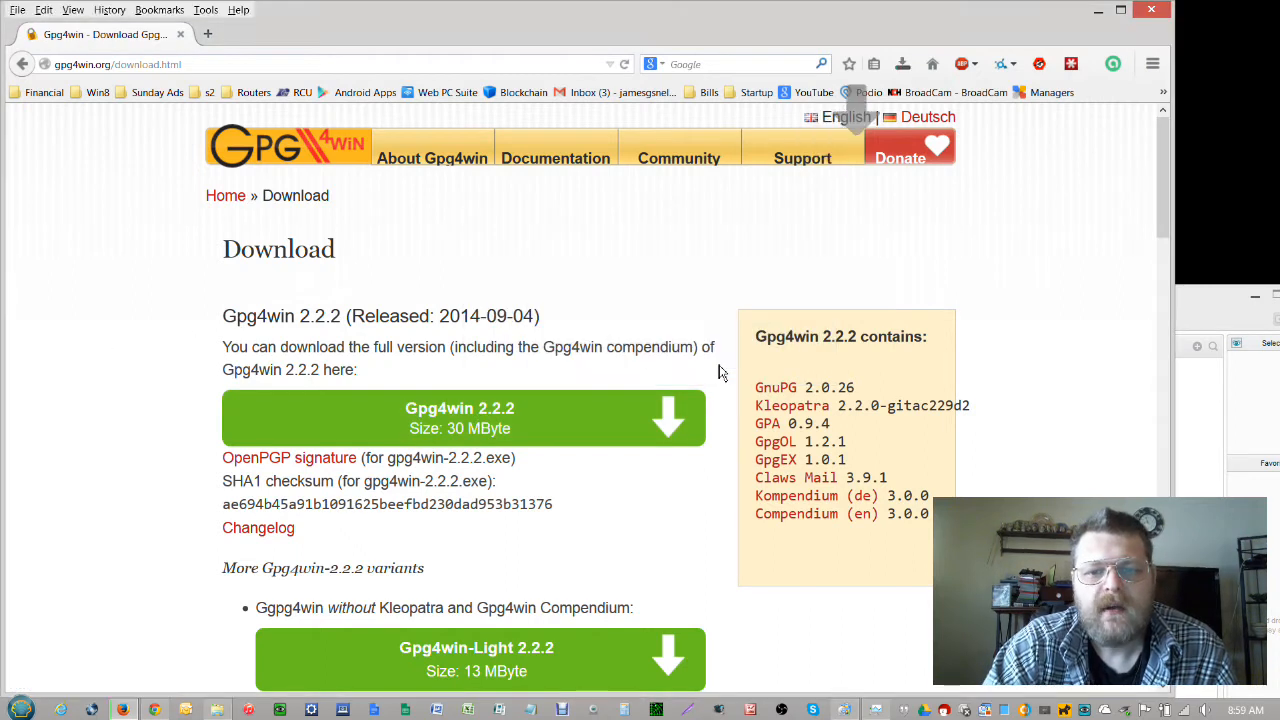
{"action": "left_click", "coordinate": [909, 67]}
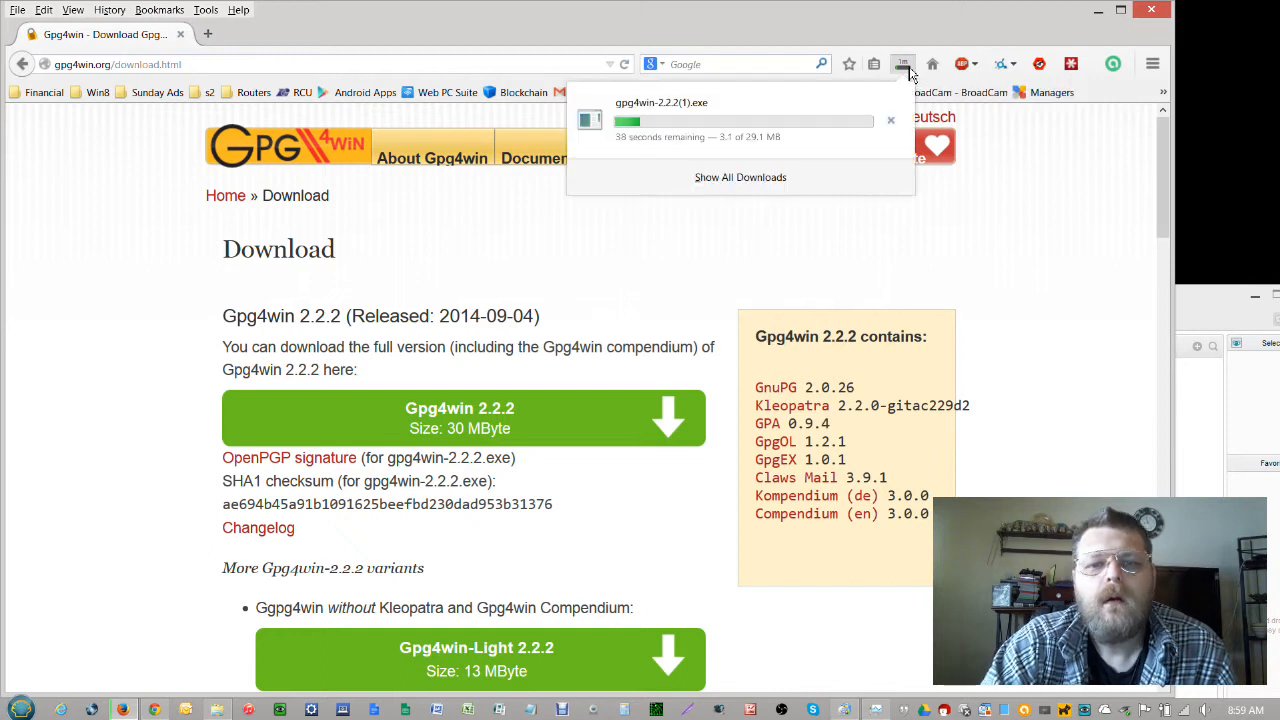
{"action": "left_click", "coordinate": [736, 177]}
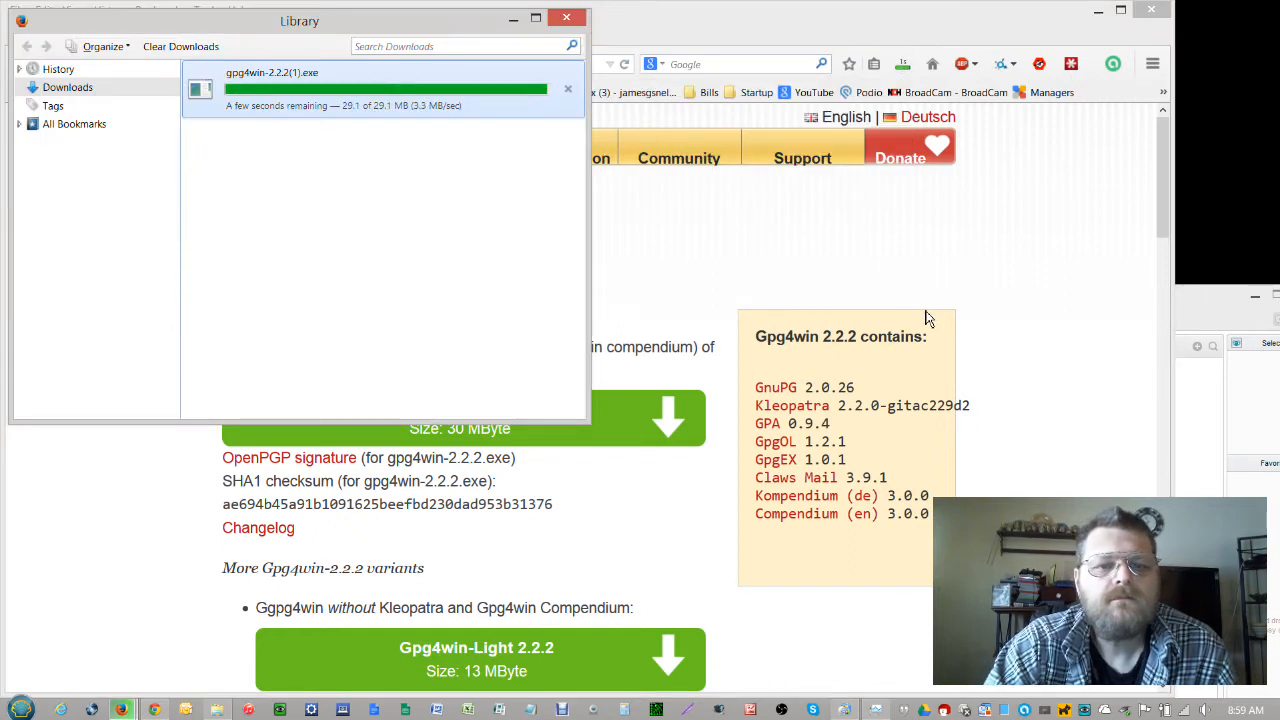
{"action": "left_click", "coordinate": [566, 93]}
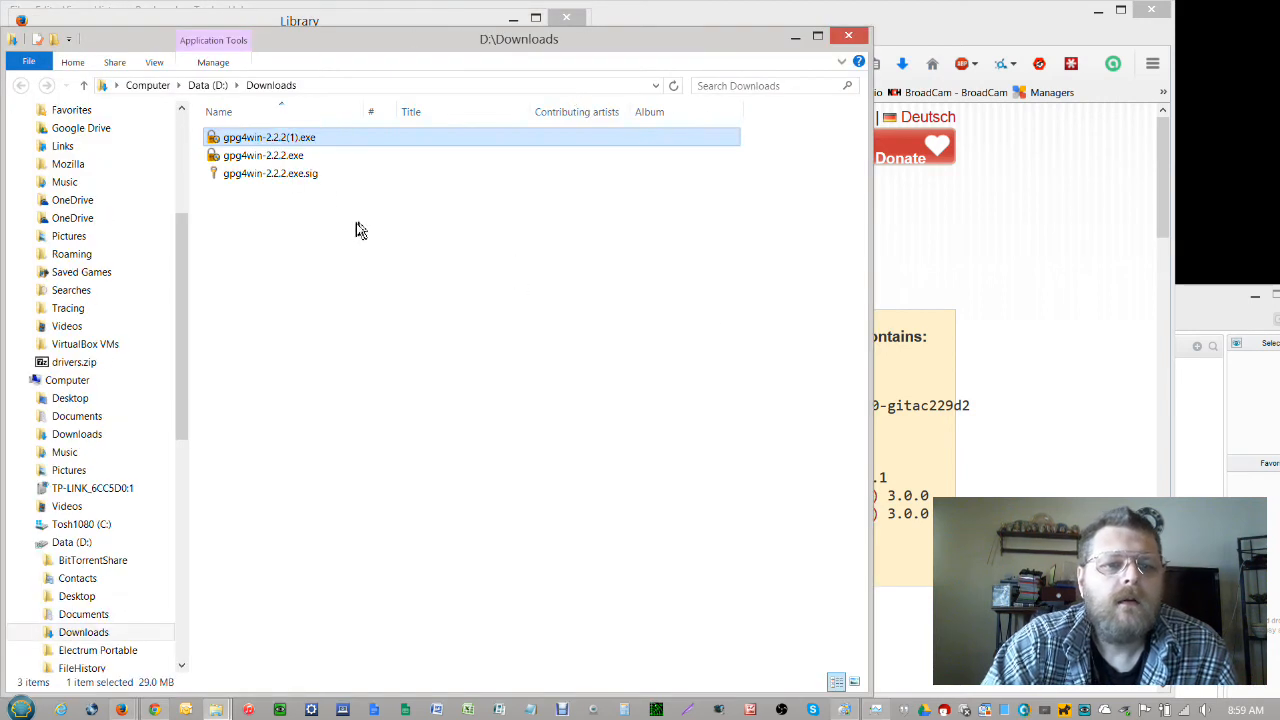
Delete gpg4win-2.2.2(1).exe, gpg4win-2.2.2.exe.sig and gpg4win-2.2.2.exe from D:\Downloads
{"action": "right_click", "coordinate": [312, 138]}
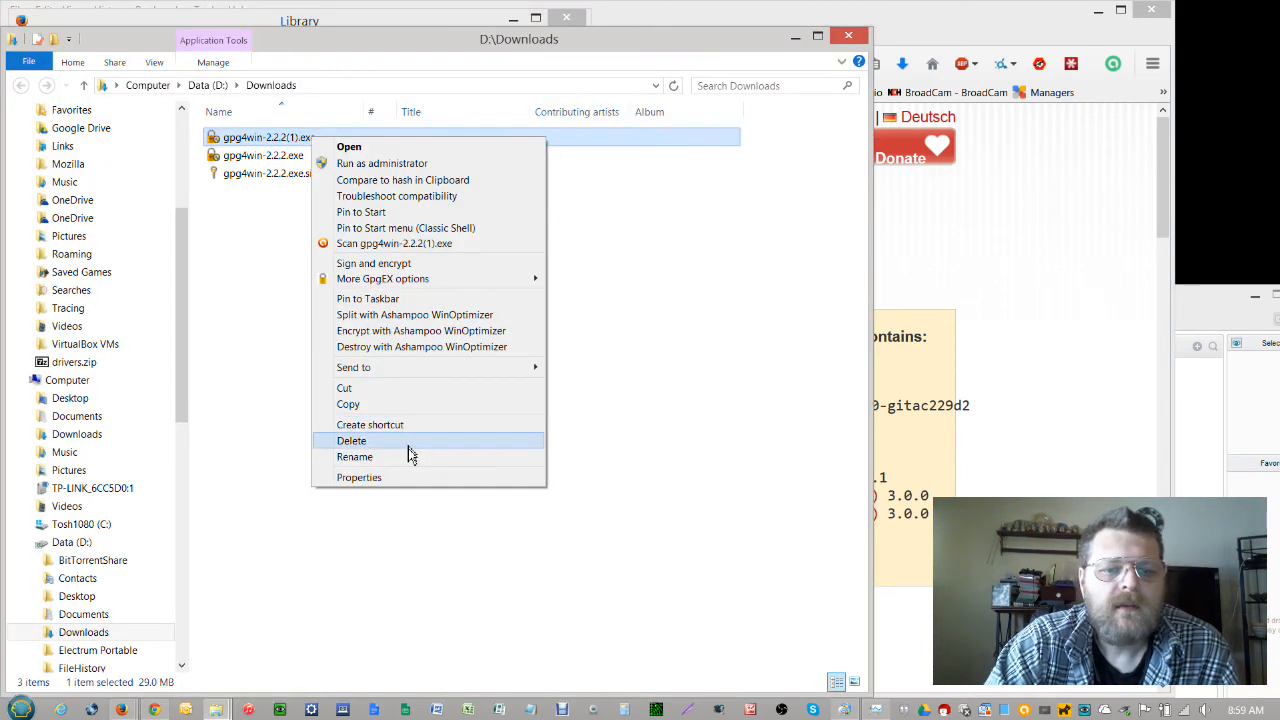
{"action": "left_click", "coordinate": [406, 444]}
{"action": "left_click", "coordinate": [292, 156]}
{"action": "right_click", "coordinate": [292, 156]}
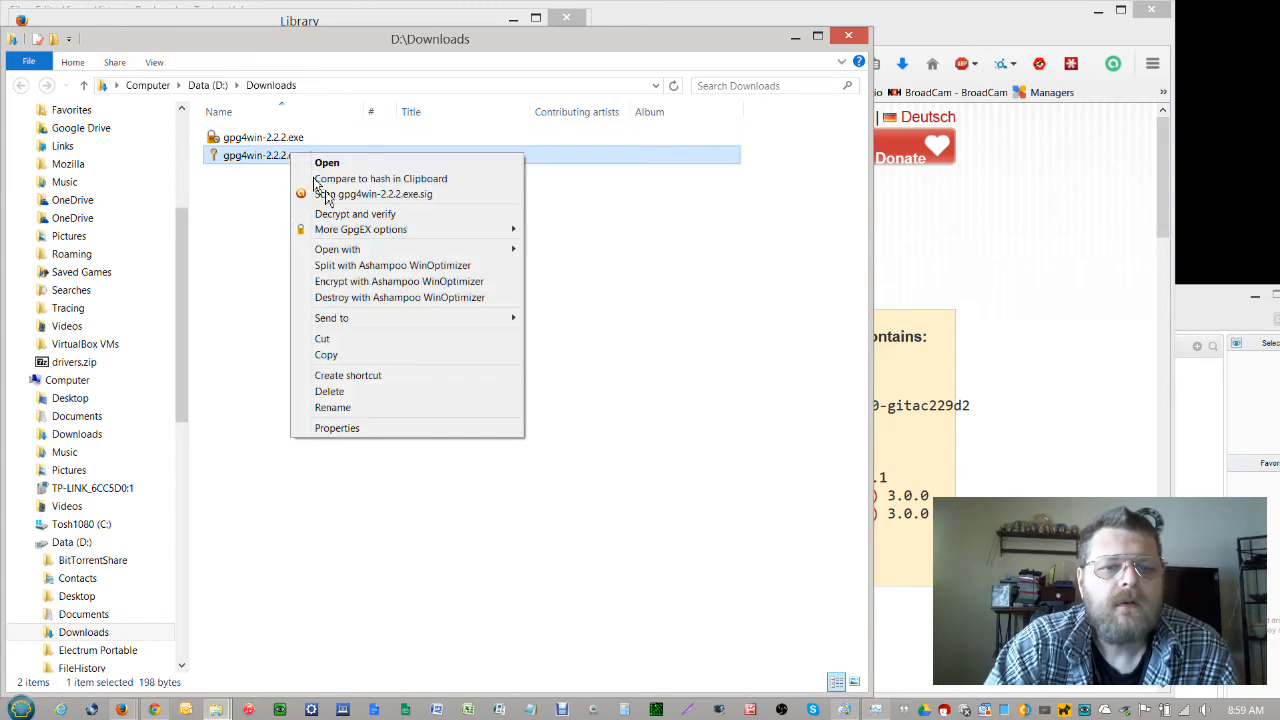
{"action": "left_click", "coordinate": [395, 391]}
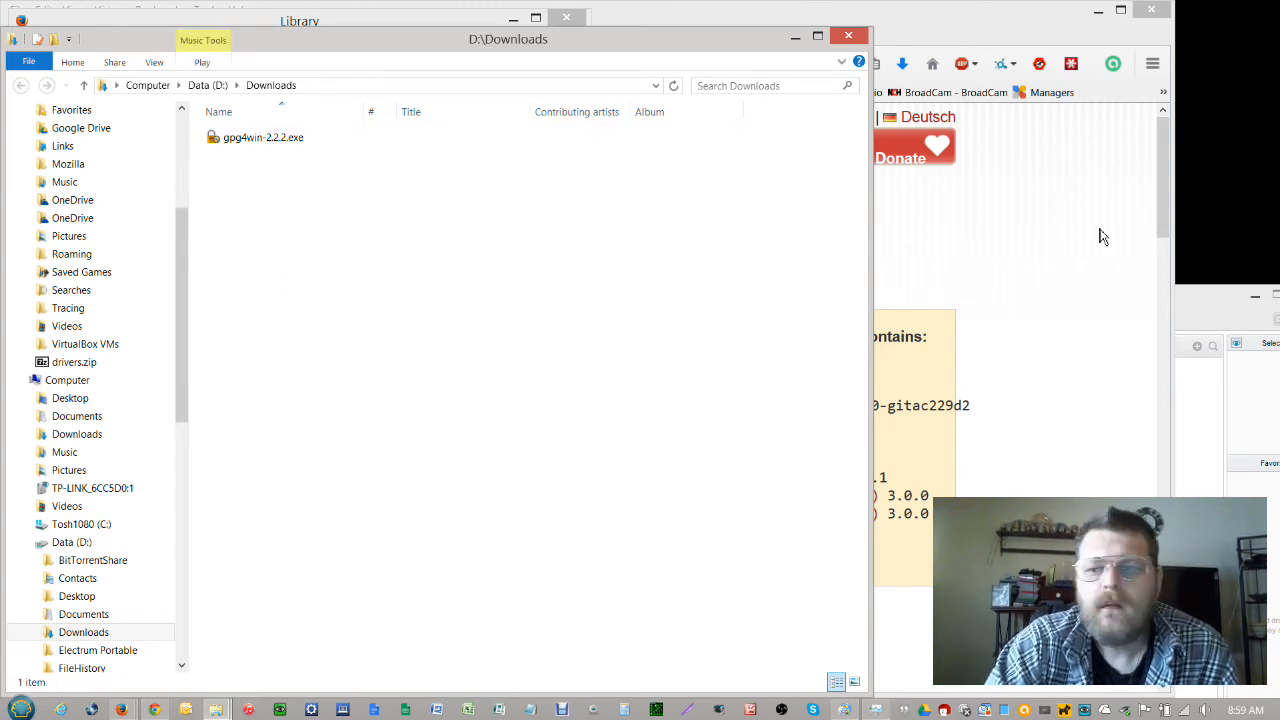
{"action": "right_click", "coordinate": [294, 137]}
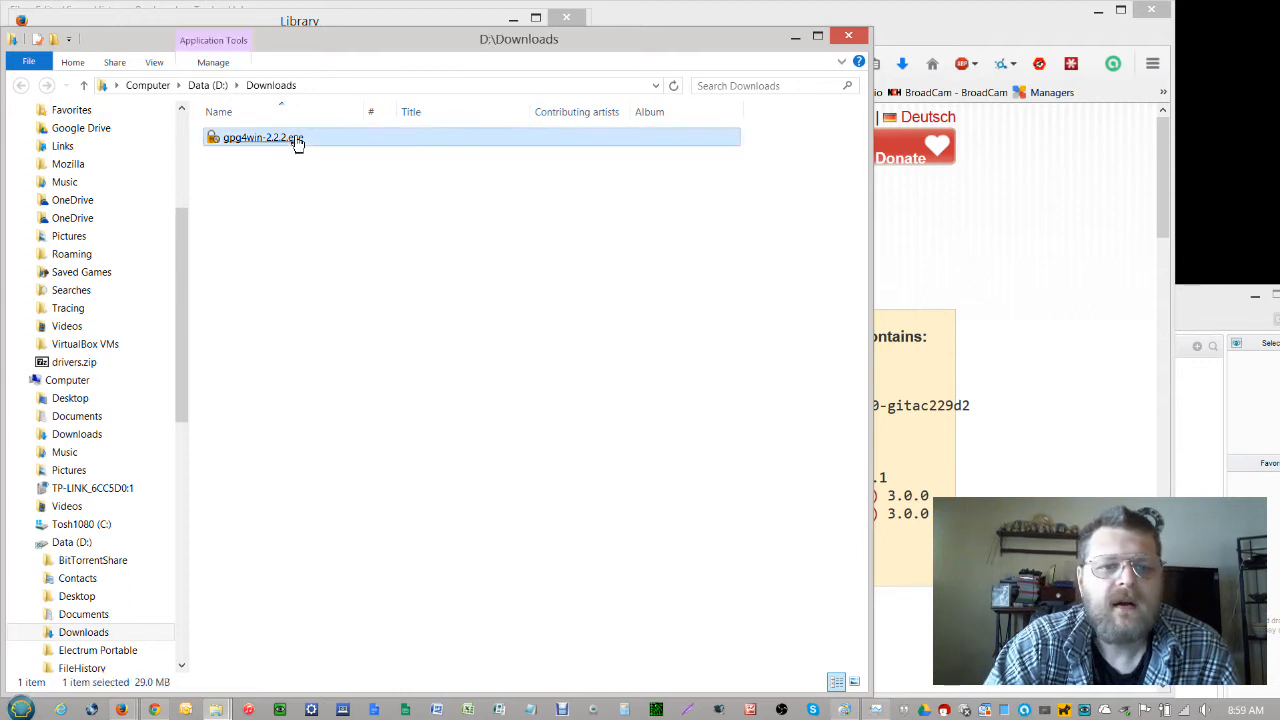
{"action": "left_click", "coordinate": [403, 438]}
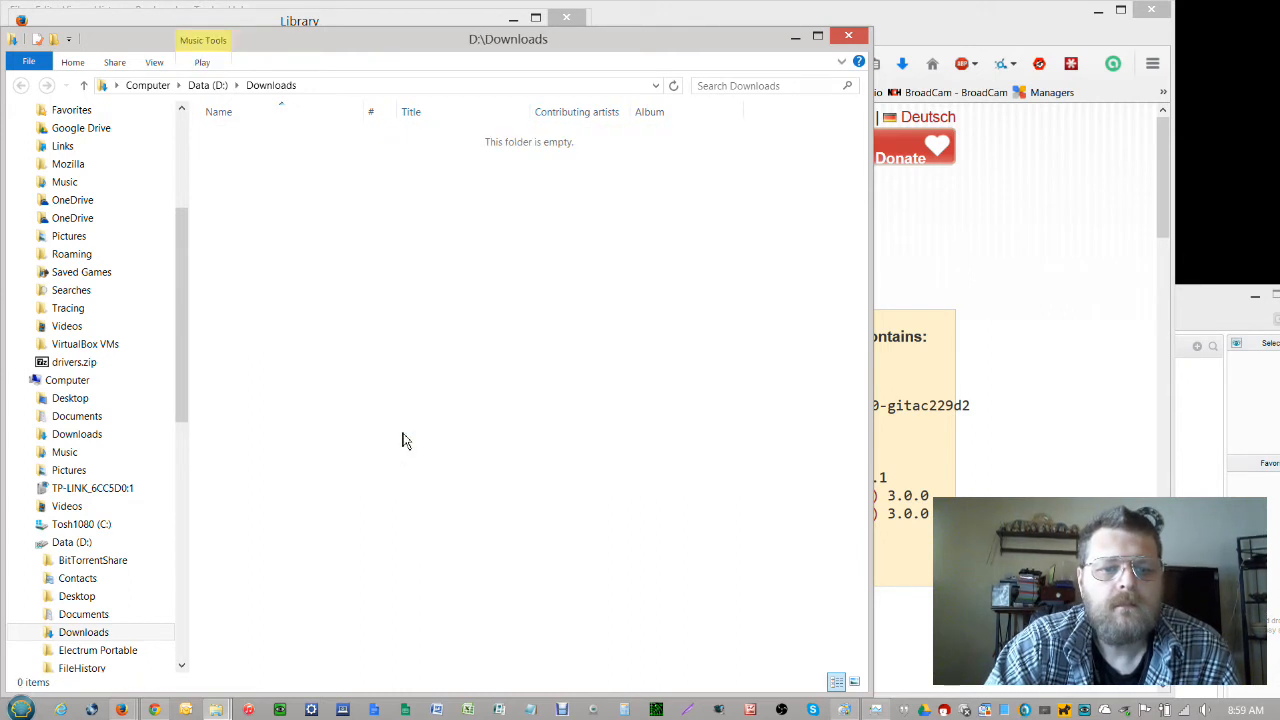
Close the Downloads folder and the Library window, and minimise Firefox
{"action": "left_click", "coordinate": [848, 36]}
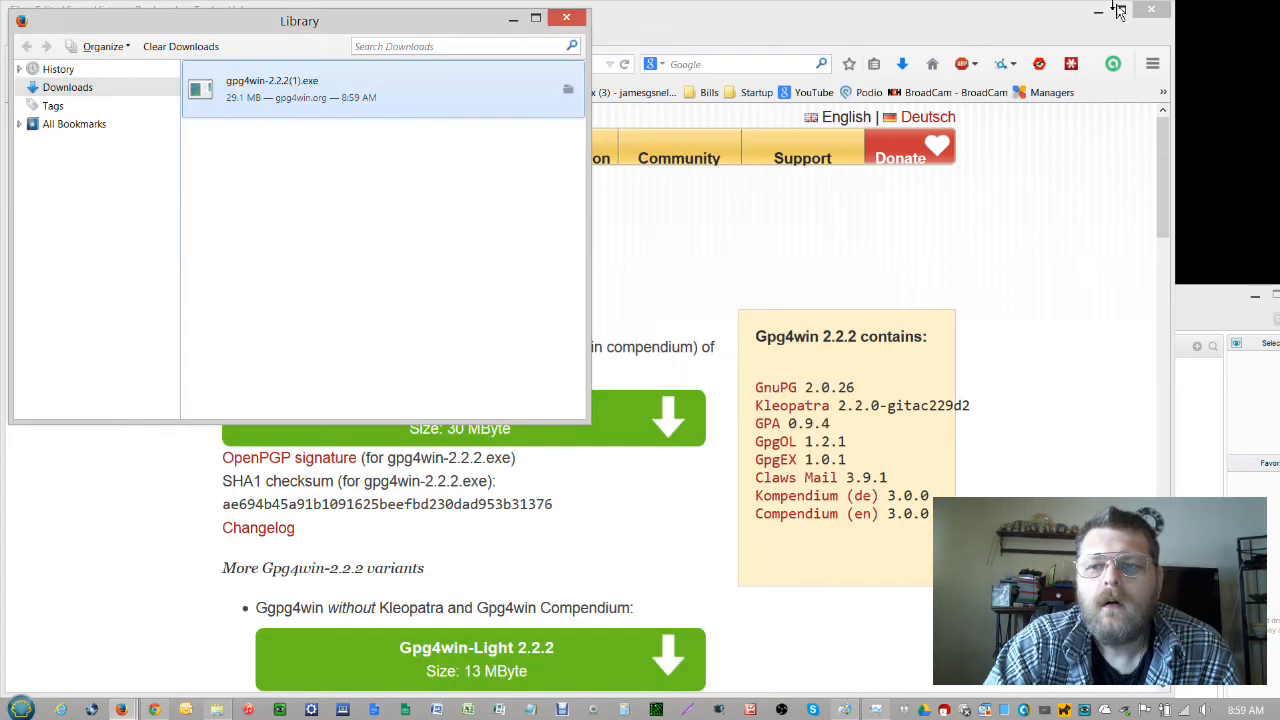
{"action": "left_click", "coordinate": [1100, 17]}
{"action": "left_click", "coordinate": [566, 18]}
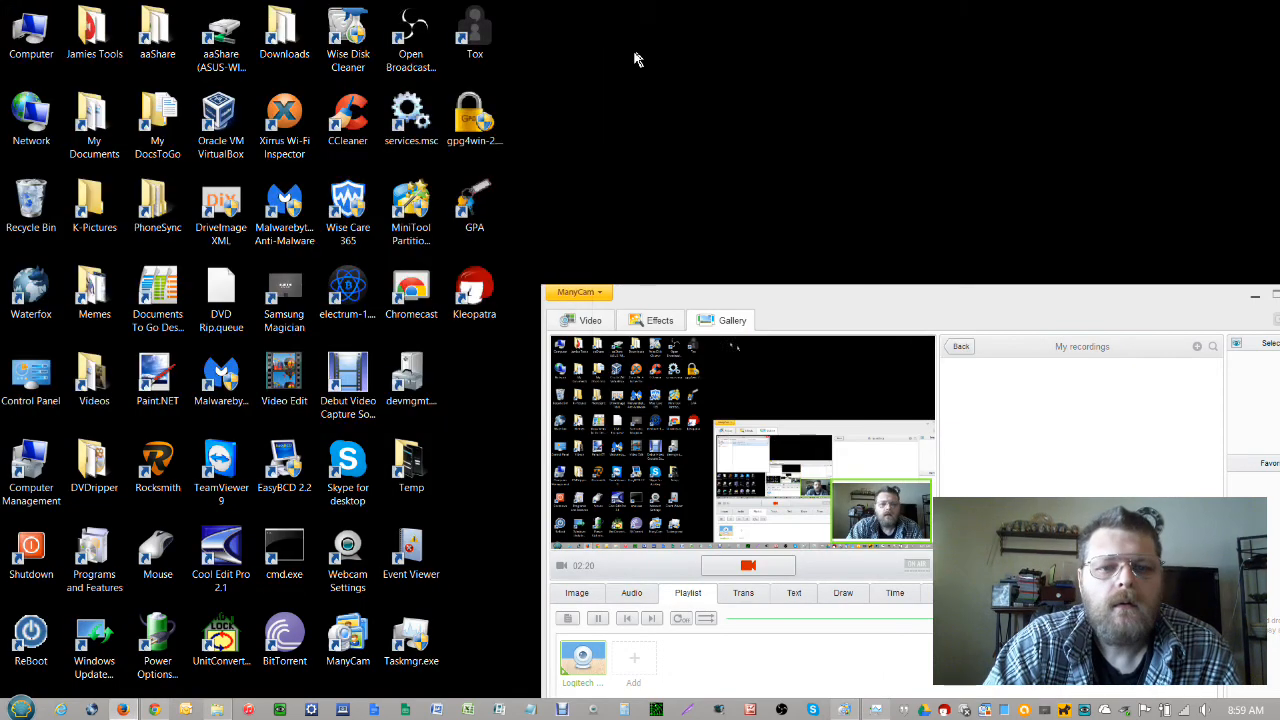
Run the Gpg4win installer as administrator, pass the Welcome and License pages, then cancel setup
{"action": "right_click", "coordinate": [474, 124]}
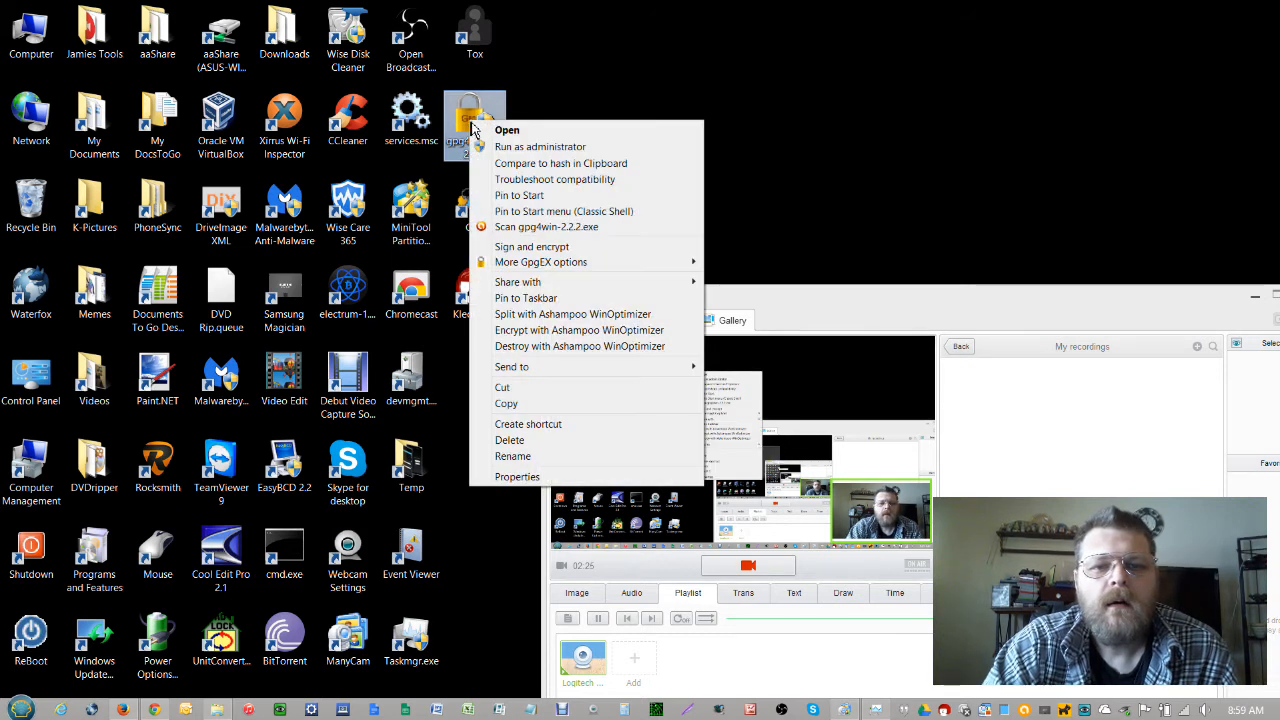
{"action": "left_click", "coordinate": [497, 149]}
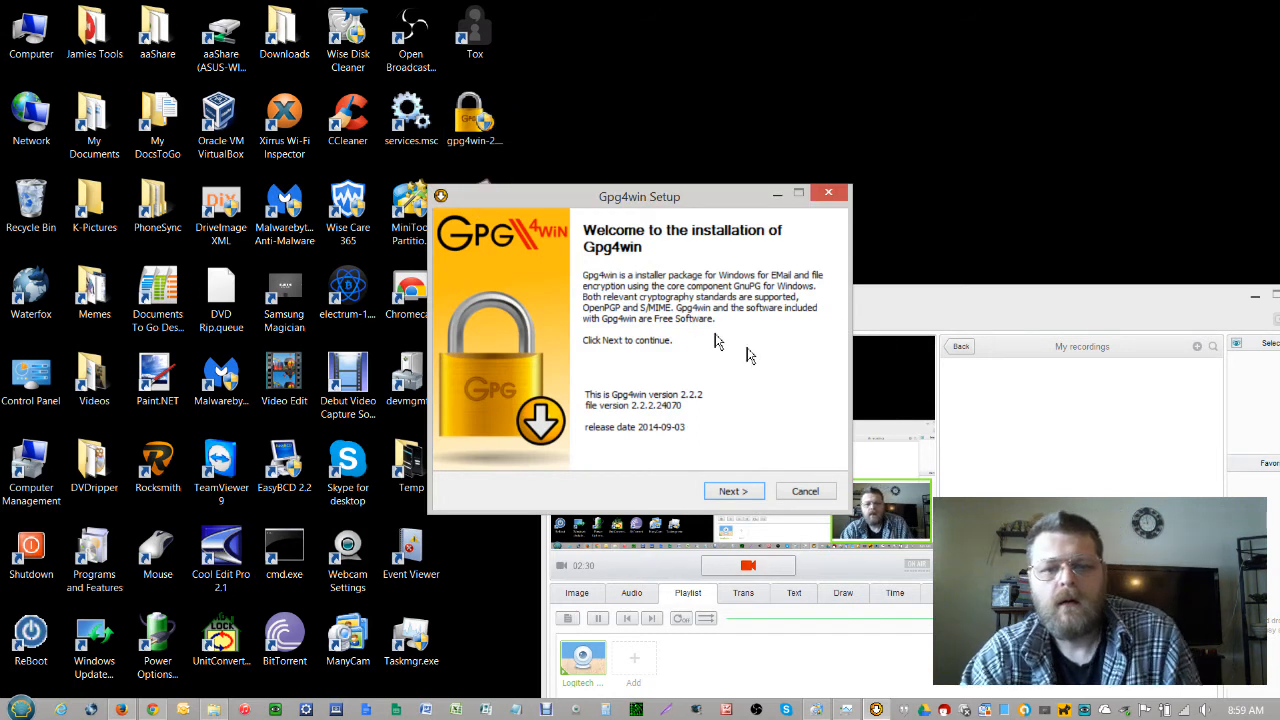
{"action": "left_click", "coordinate": [741, 496]}
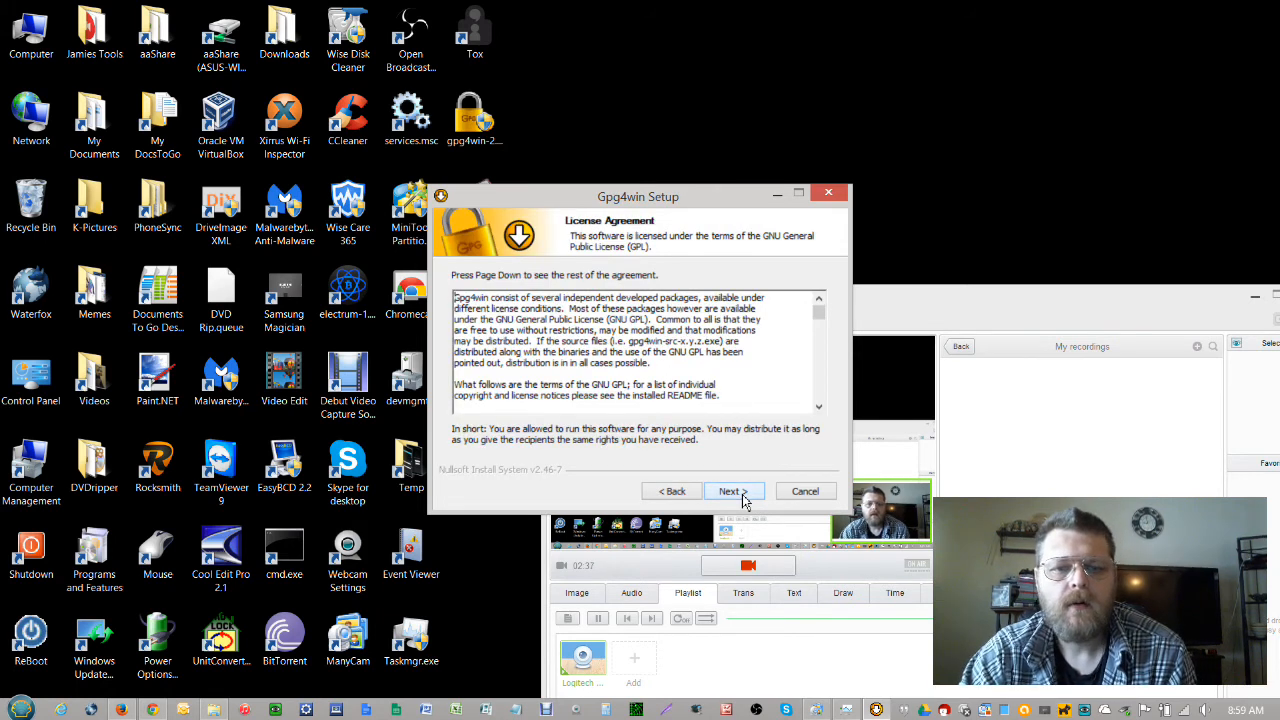
{"action": "left_click", "coordinate": [744, 496]}
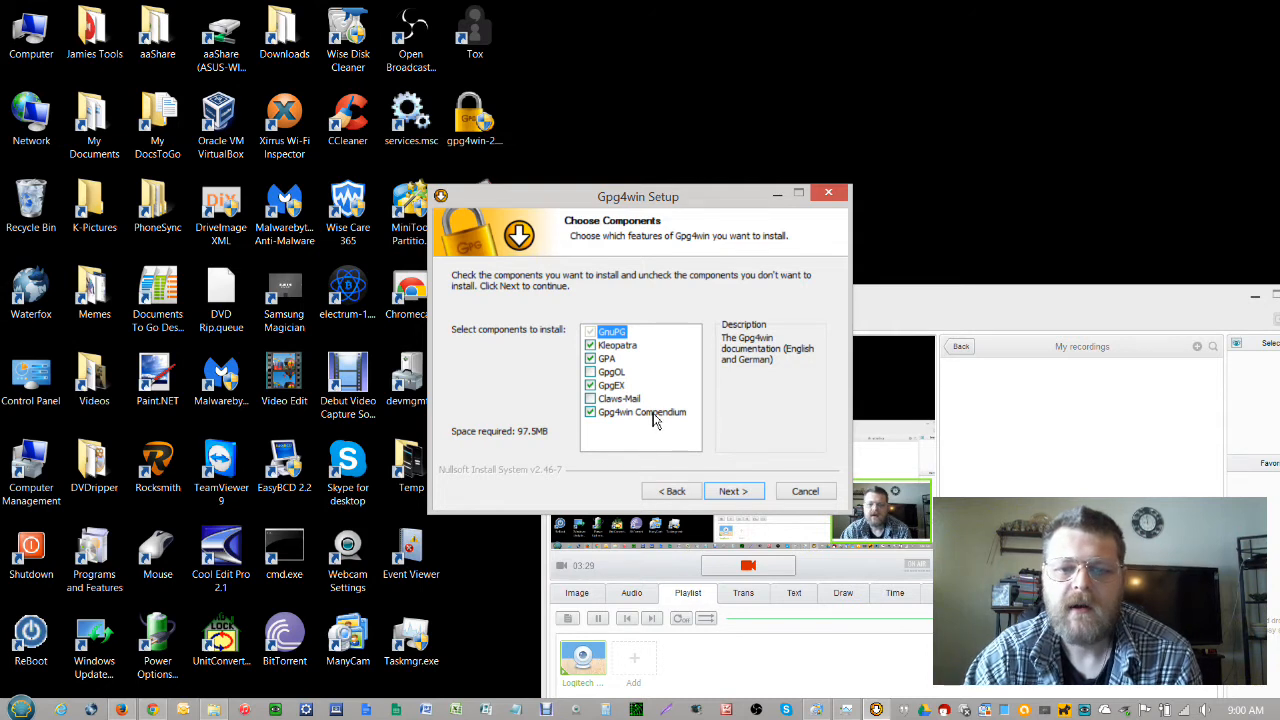
{"action": "left_click", "coordinate": [805, 494]}
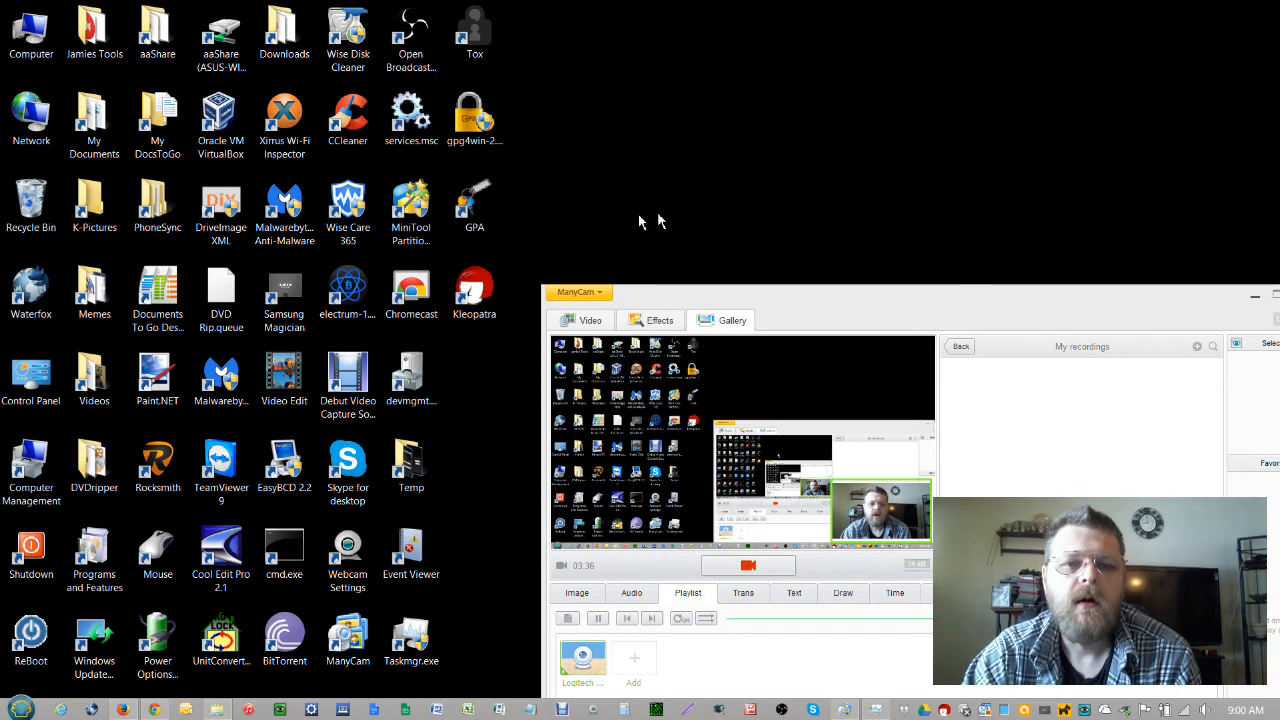
Select then deselect the GPA and Kleopatra desktop shortcuts, and select the gpg4win installer
{"action": "left_click_drag", "start_coordinate": [514, 174], "coordinate": [452, 360]}
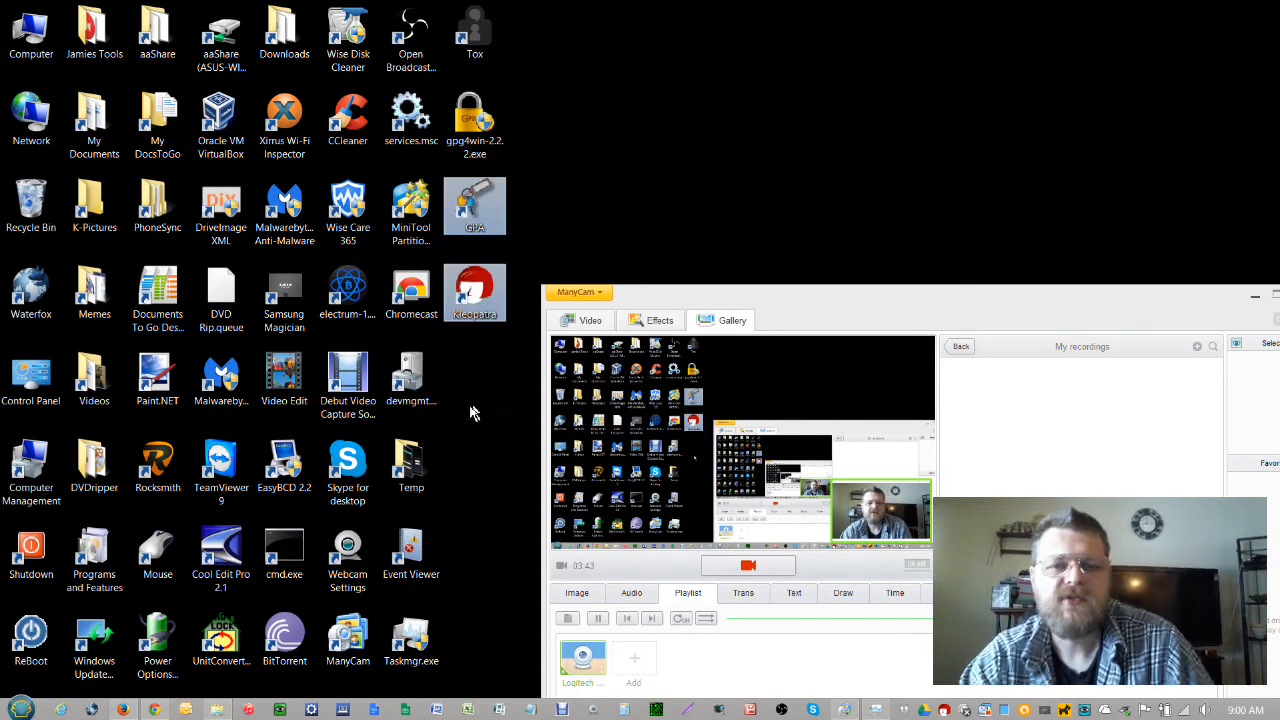
{"action": "left_click", "coordinate": [865, 306]}
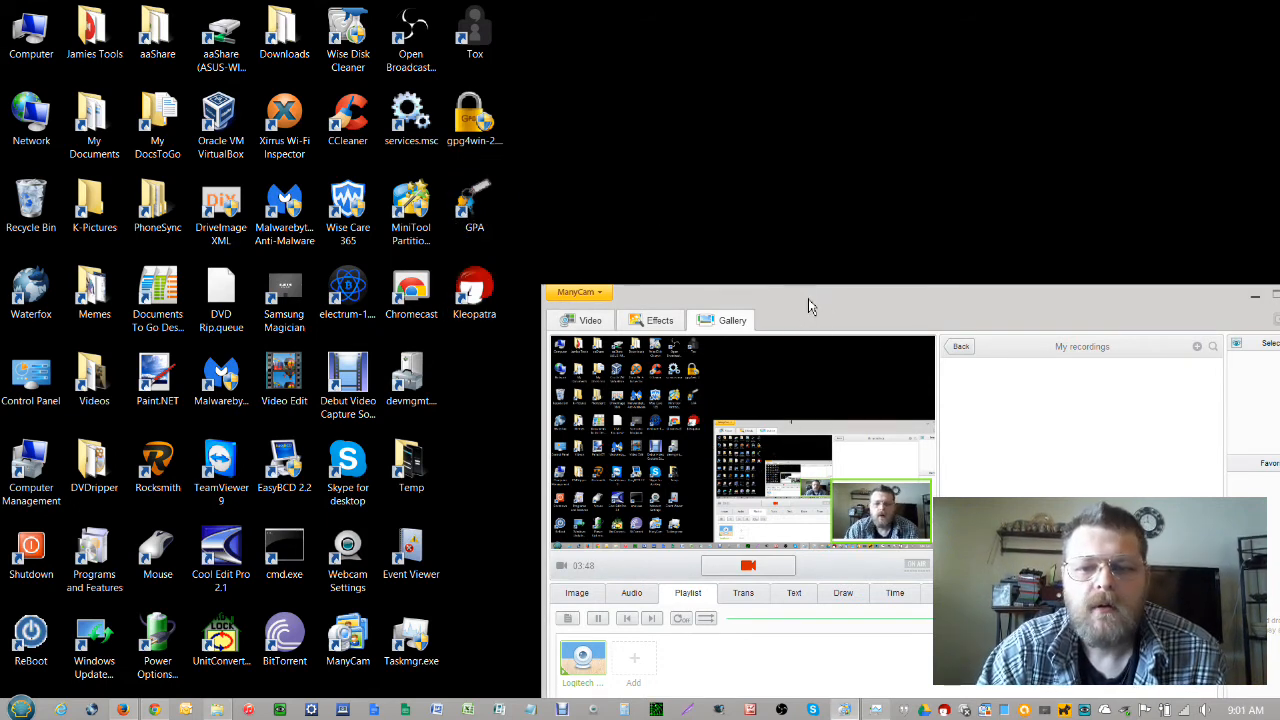
{"action": "left_click", "coordinate": [456, 128]}
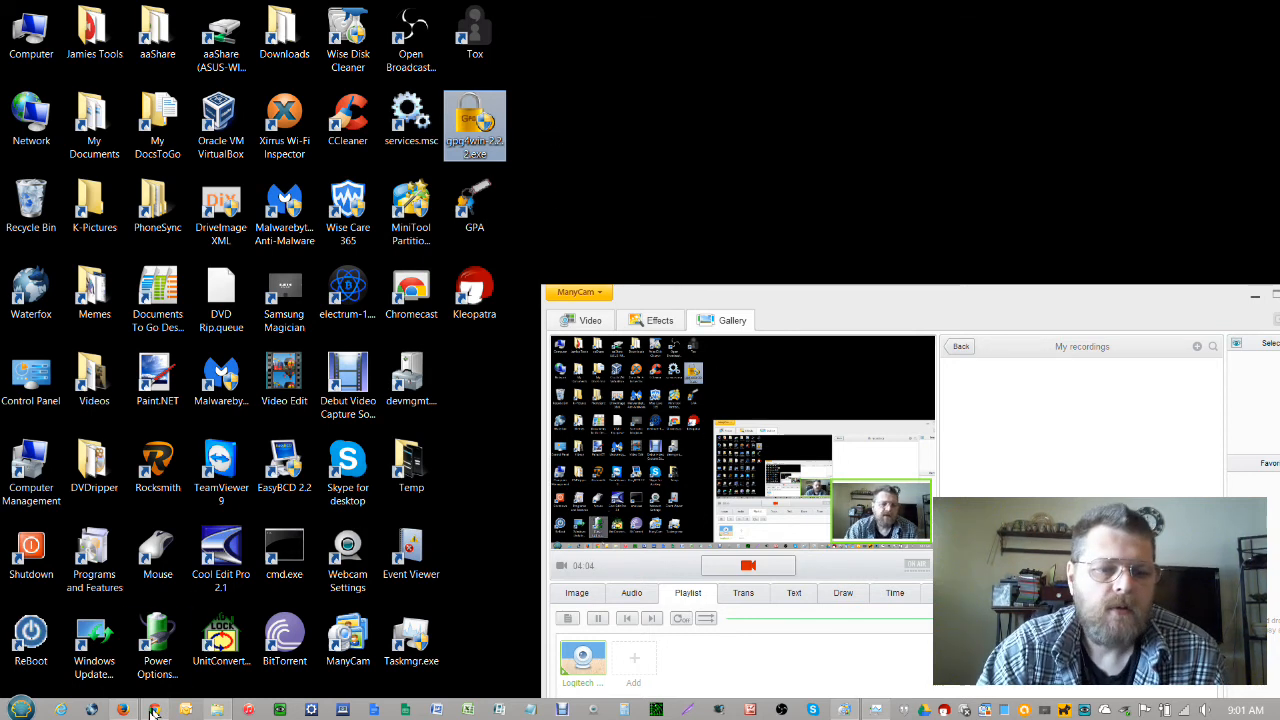
Create sha1sum.txt for gpg4win-2.2.2.exe with GpgEX's Create checksums, then open it
{"action": "mouse_move", "coordinate": [126, 712]}
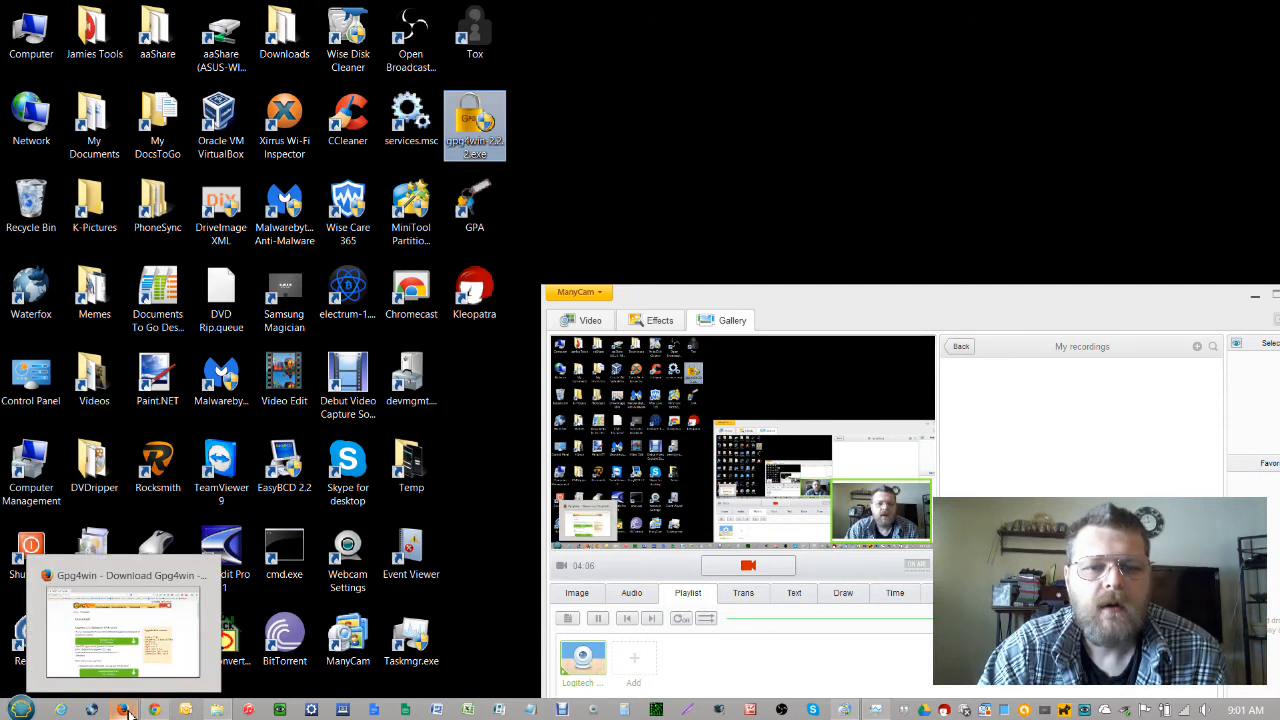
{"action": "right_click", "coordinate": [484, 128]}
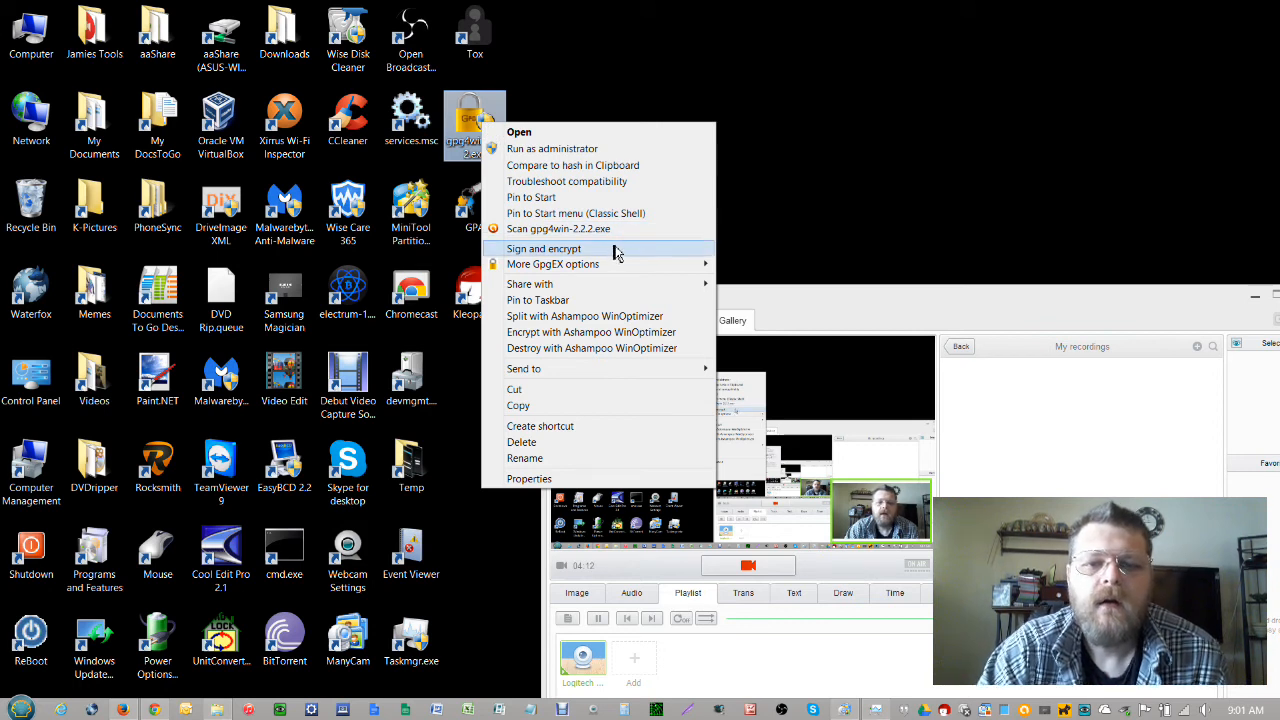
{"action": "mouse_move", "coordinate": [627, 270]}
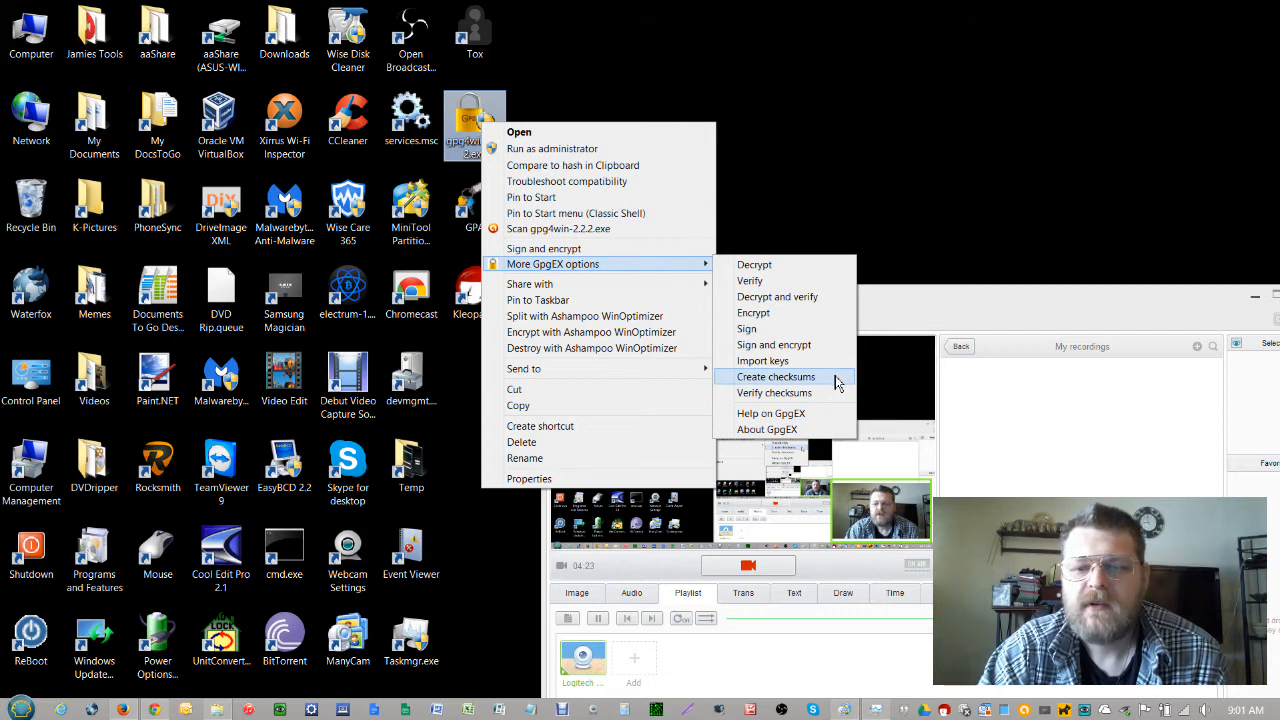
{"action": "left_click", "coordinate": [776, 377]}
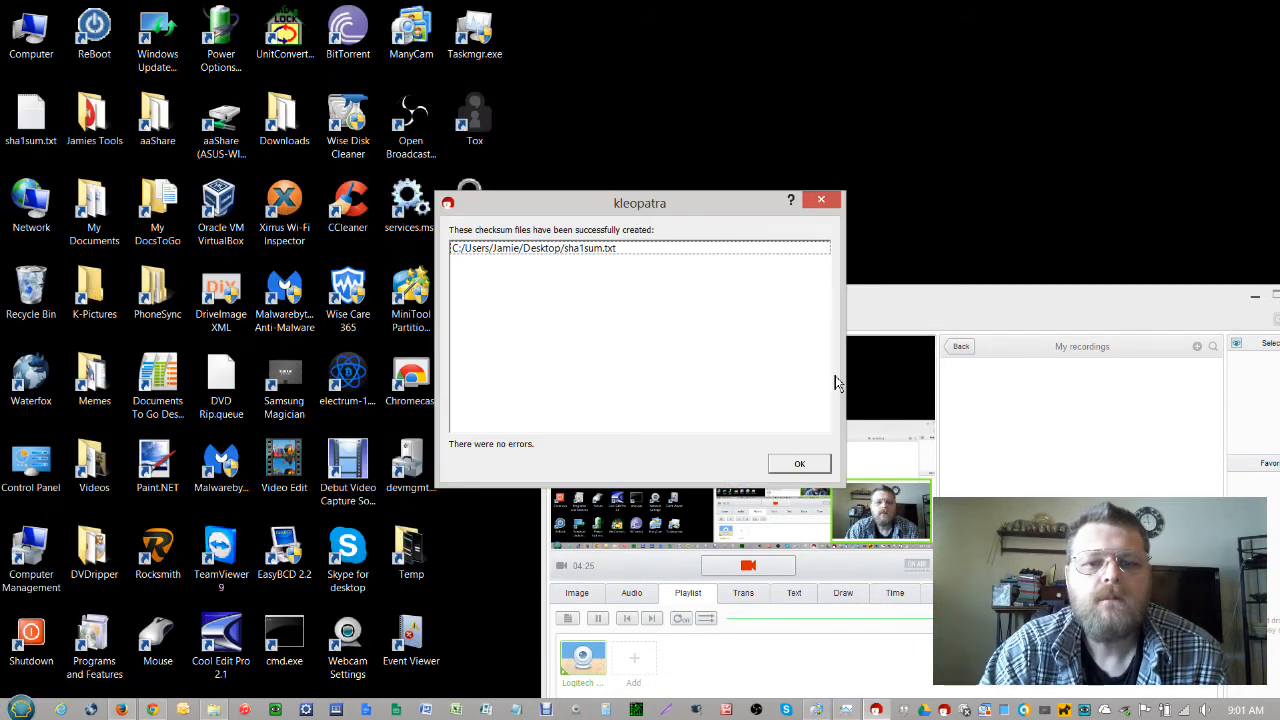
{"action": "left_click", "coordinate": [584, 248]}
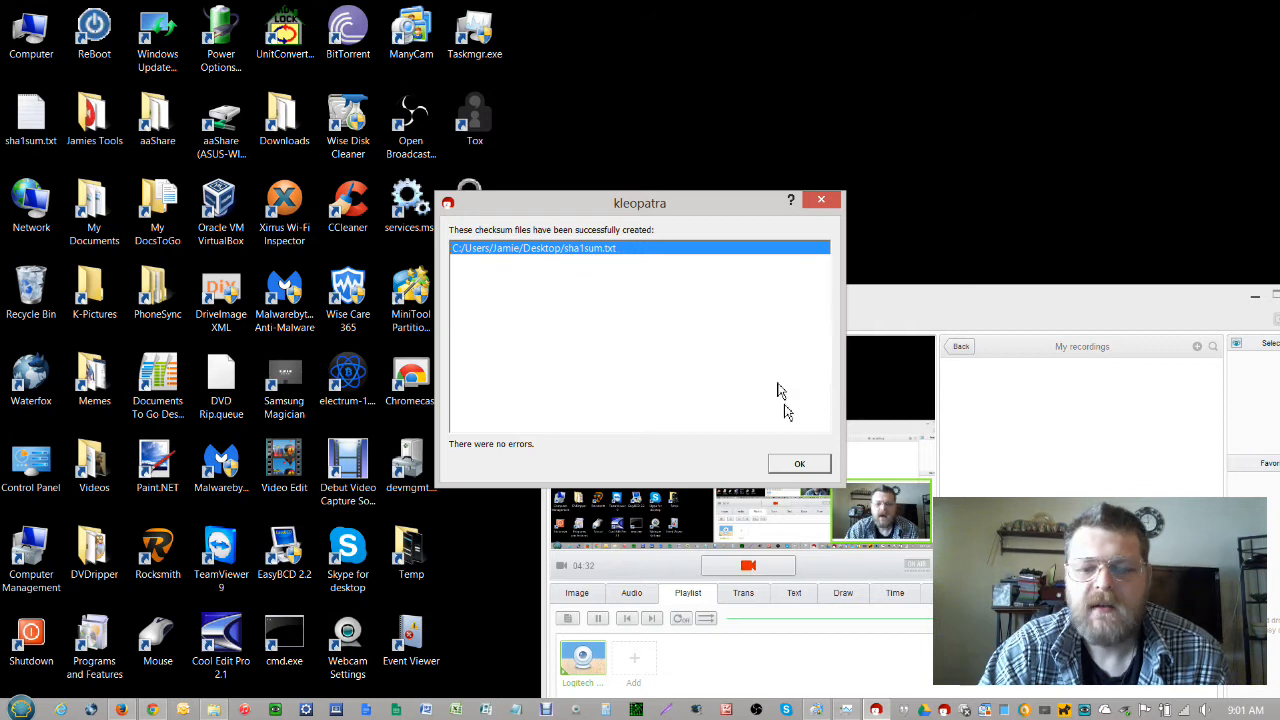
{"action": "left_click", "coordinate": [805, 464]}
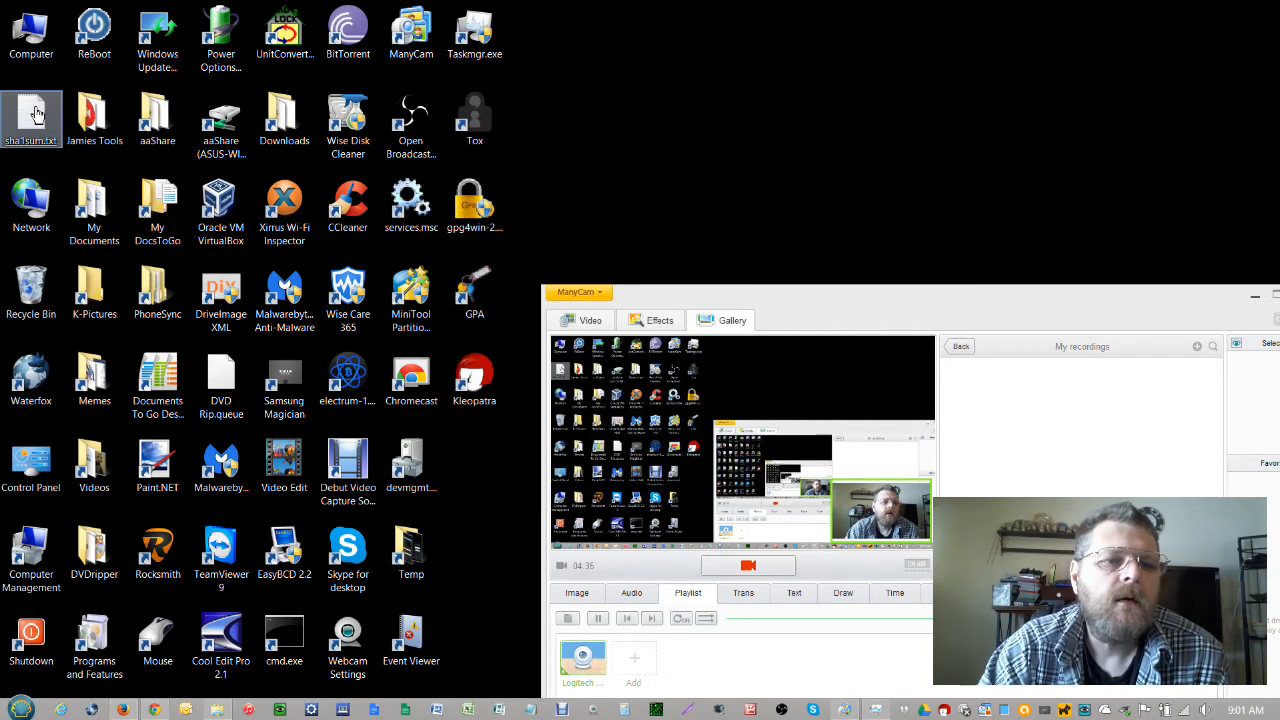
{"action": "double_click", "coordinate": [35, 113]}
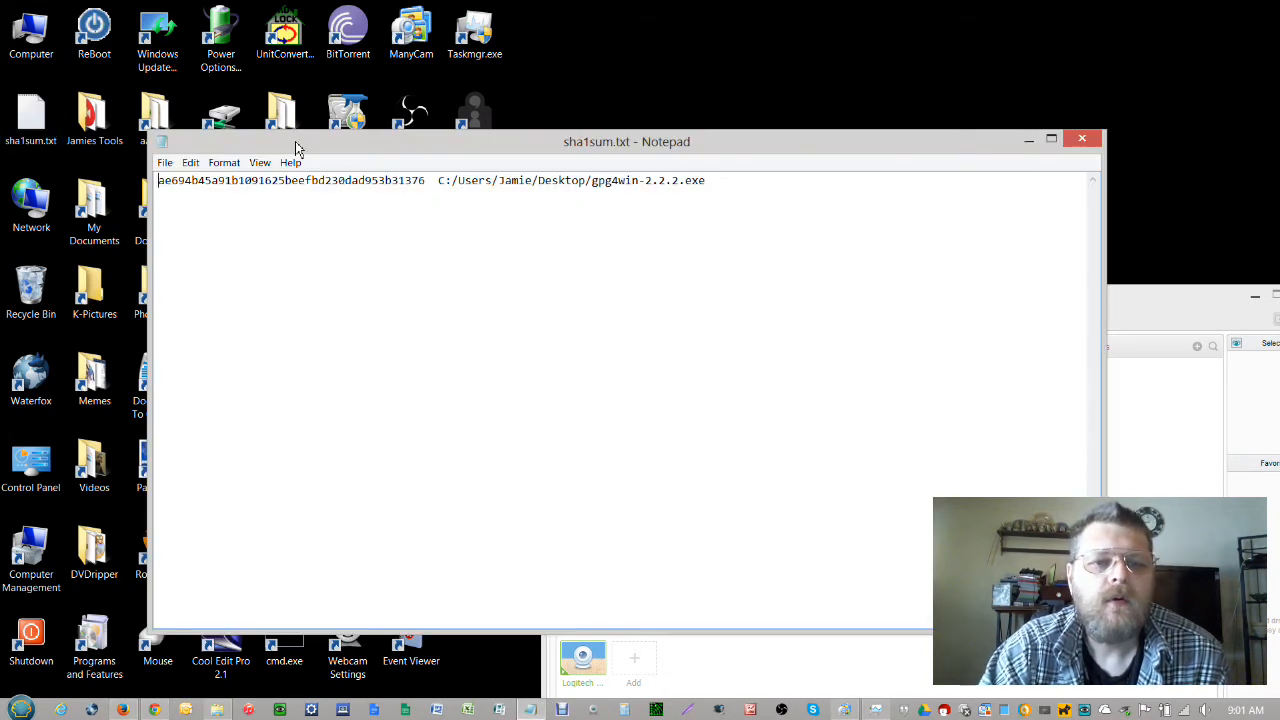
Place sha1sum.txt under the download page and compare its SHA1 hash with the published checksum
{"action": "left_click_drag", "start_coordinate": [291, 150], "coordinate": [736, 307]}
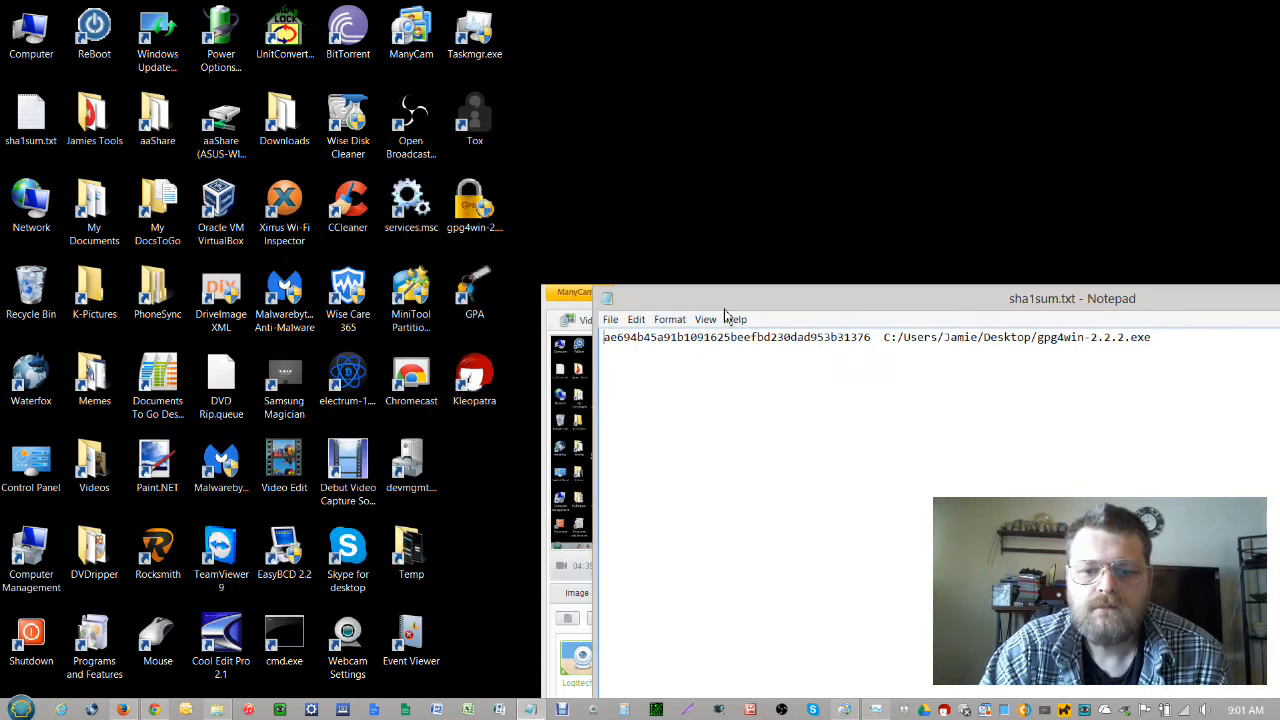
{"action": "left_click", "coordinate": [122, 709]}
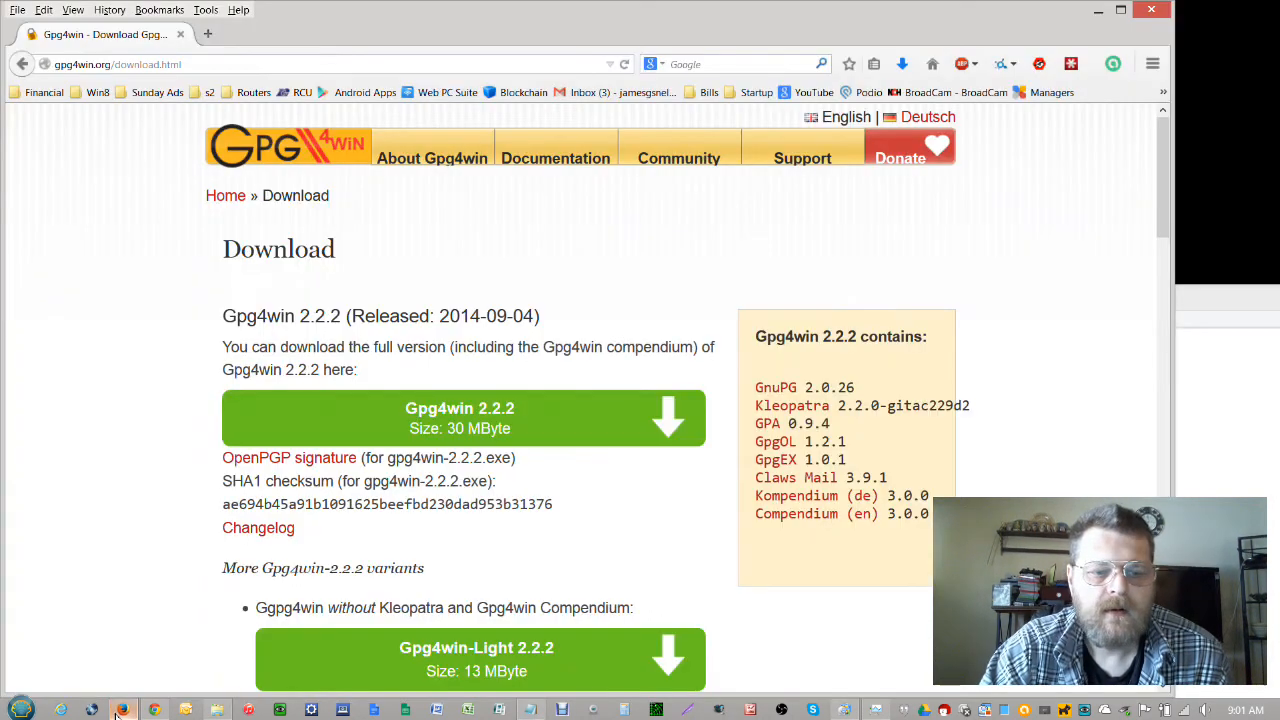
{"action": "left_click", "coordinate": [1197, 449]}
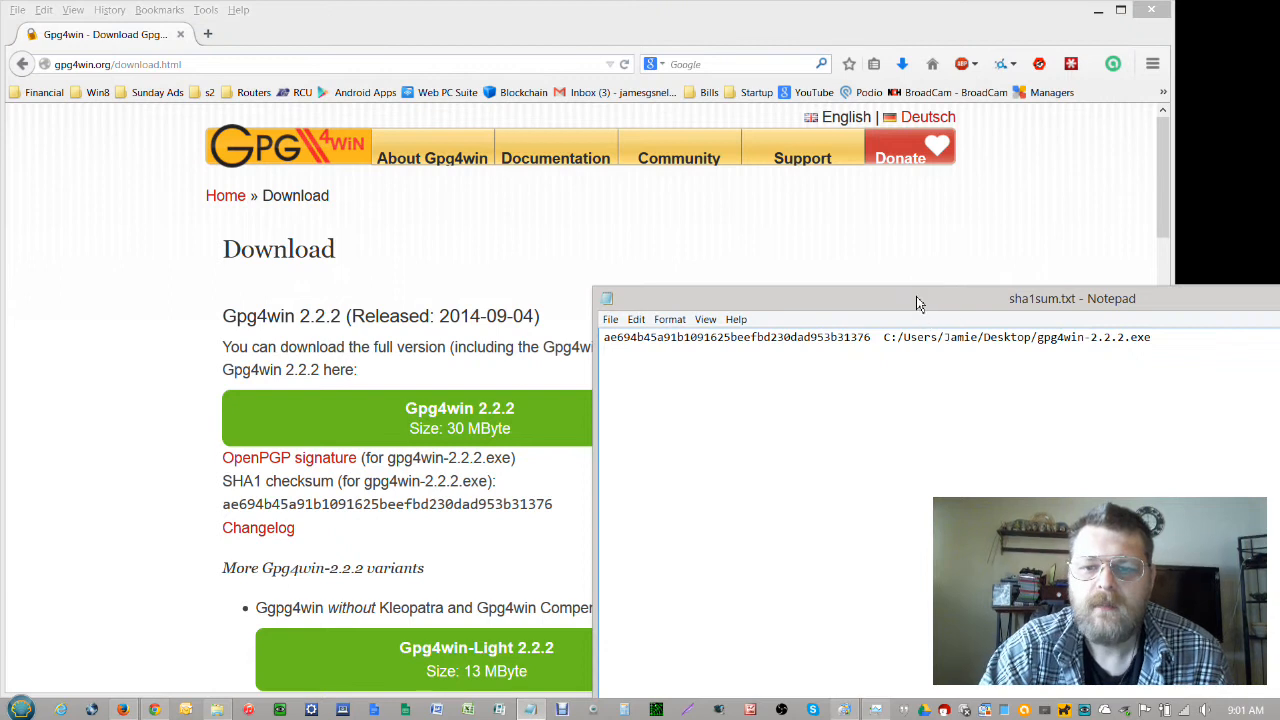
{"action": "left_click_drag", "start_coordinate": [916, 296], "coordinate": [537, 534]}
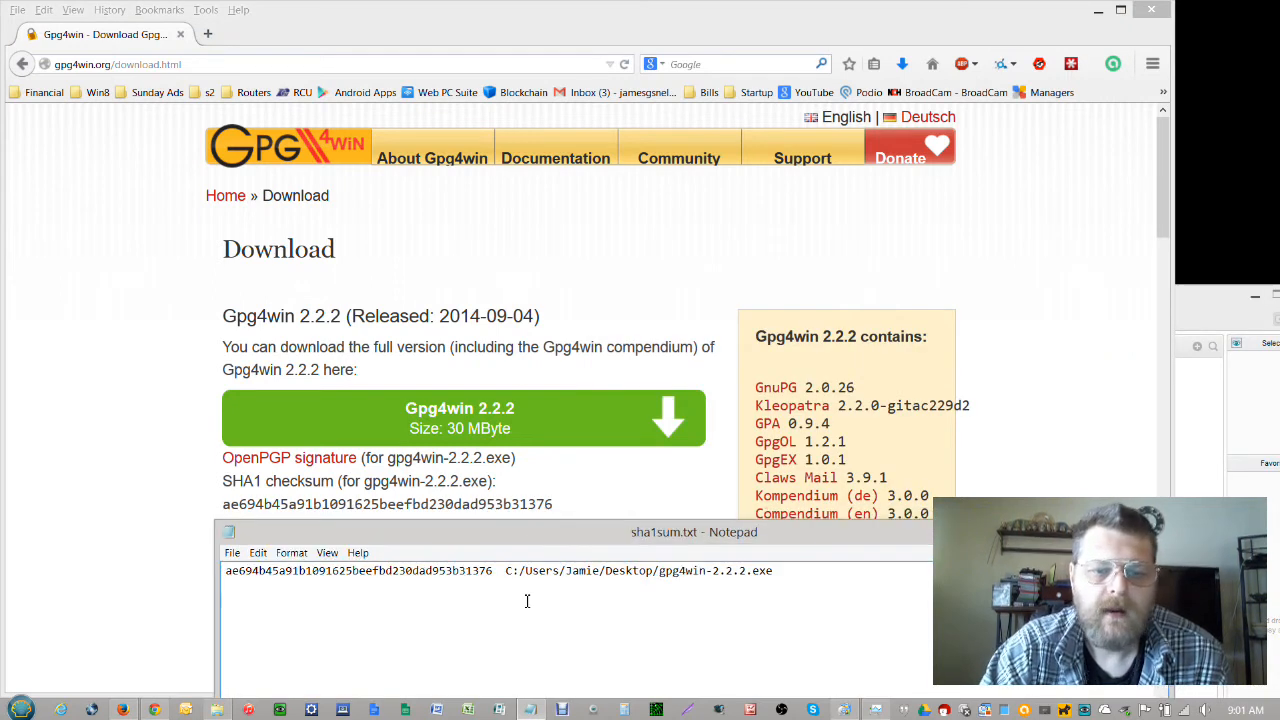
{"action": "left_click_drag", "start_coordinate": [496, 576], "coordinate": [212, 571]}
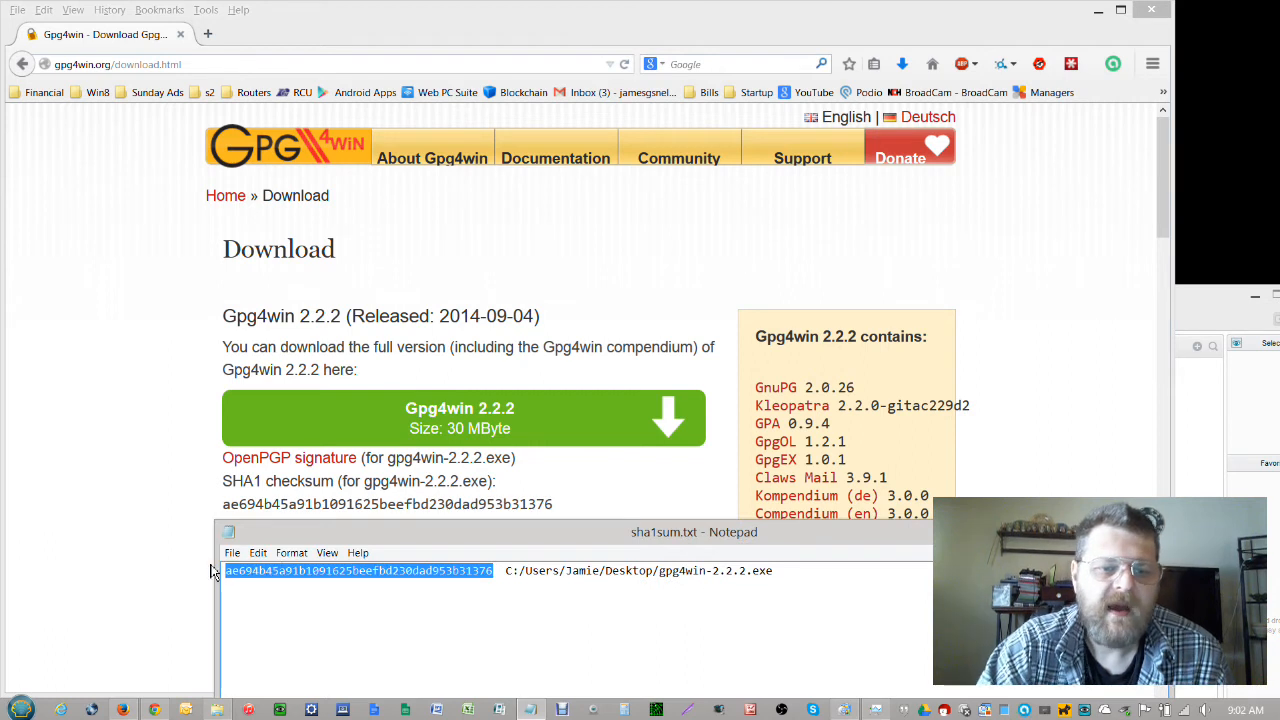
{"action": "left_click", "coordinate": [556, 517]}
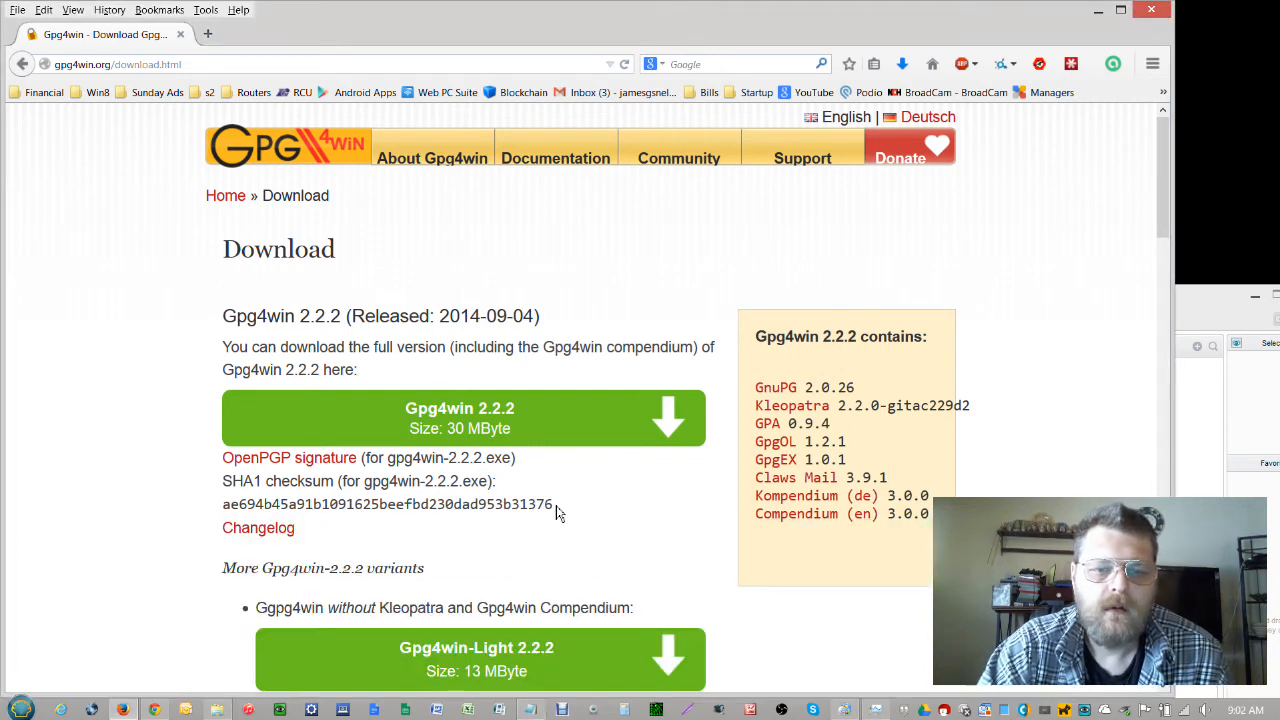
{"action": "left_click_drag", "start_coordinate": [553, 504], "coordinate": [218, 507]}
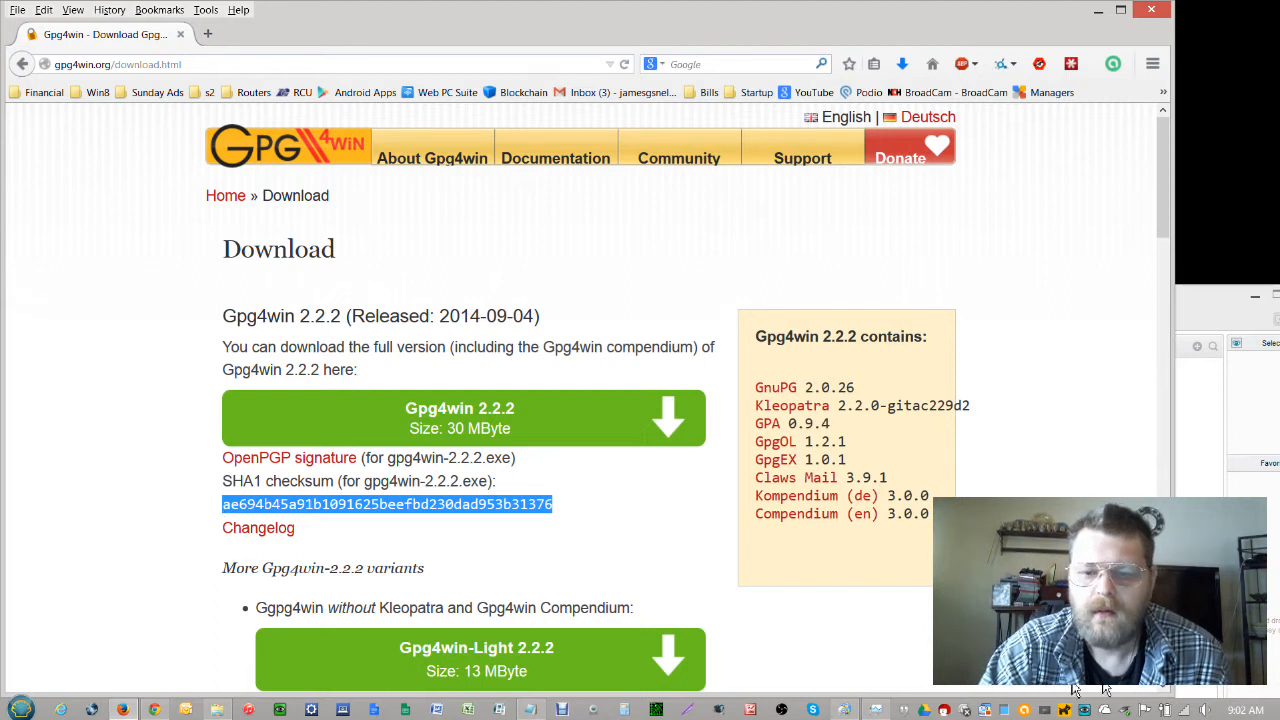
{"action": "left_click", "coordinate": [532, 710]}
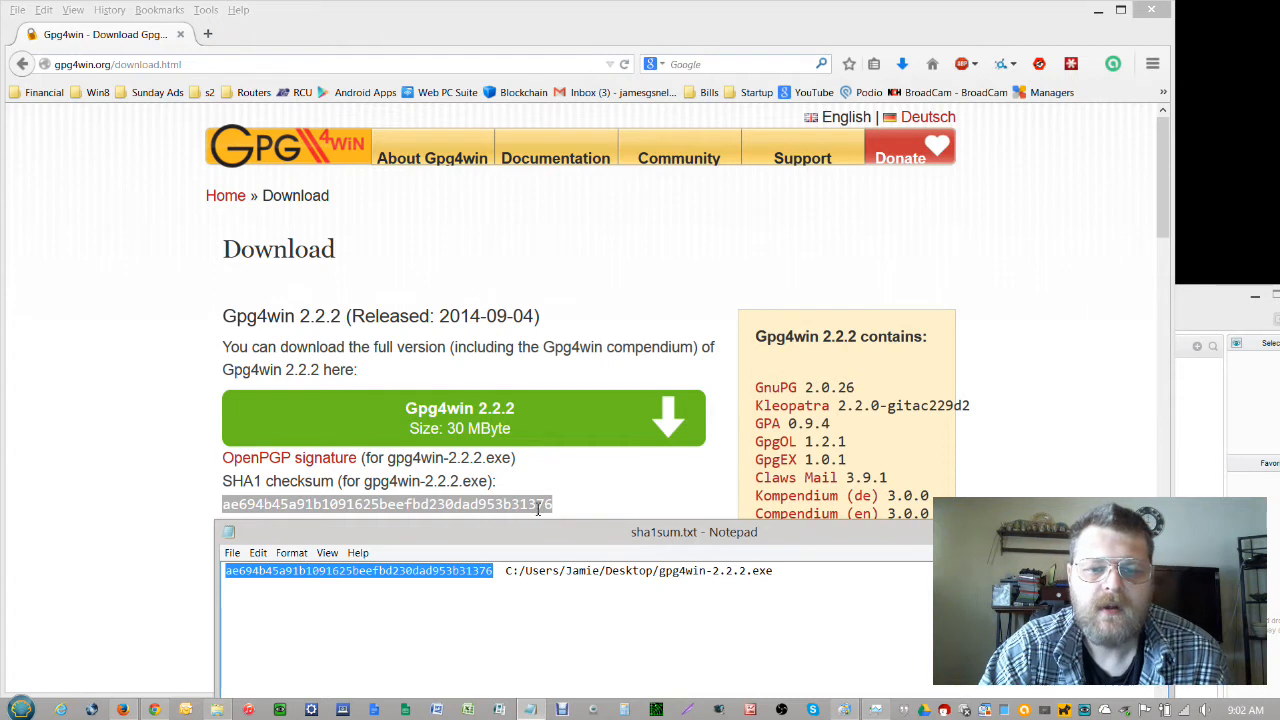
{"action": "left_click", "coordinate": [559, 583]}
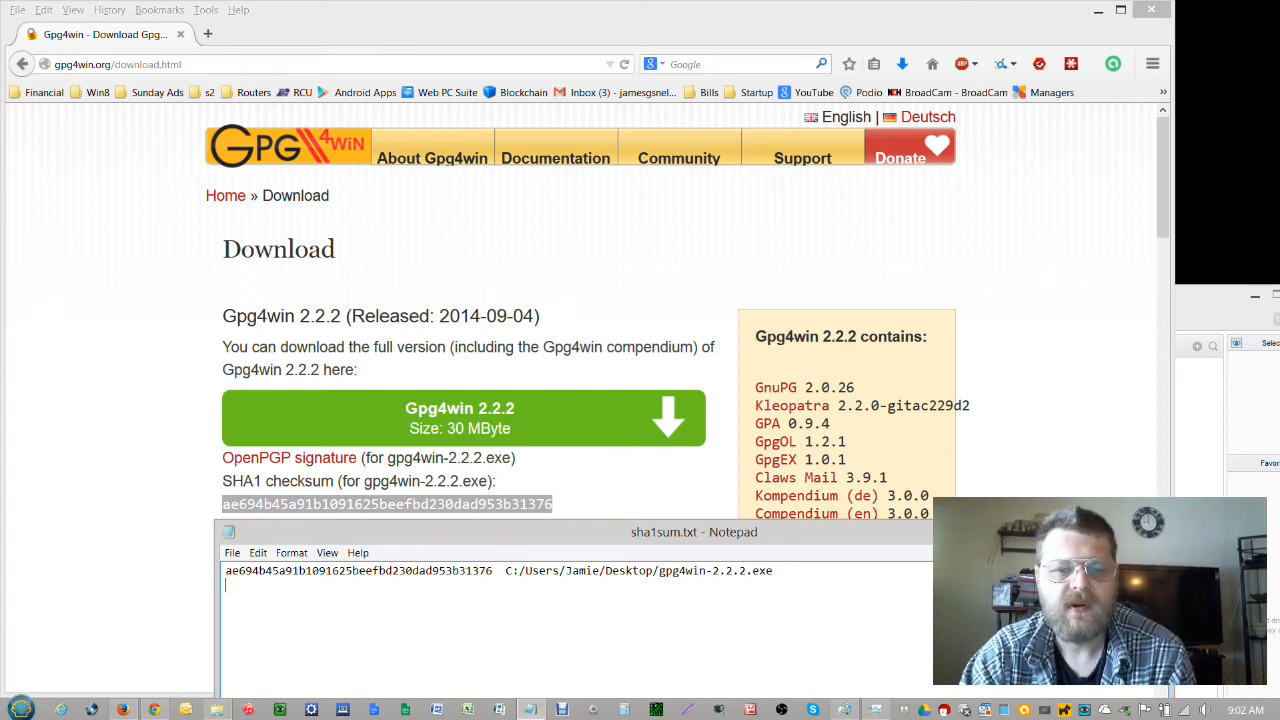
Close sha1sum.txt, deselect the page checksum and minimise Firefox
{"action": "left_click", "coordinate": [1149, 528]}
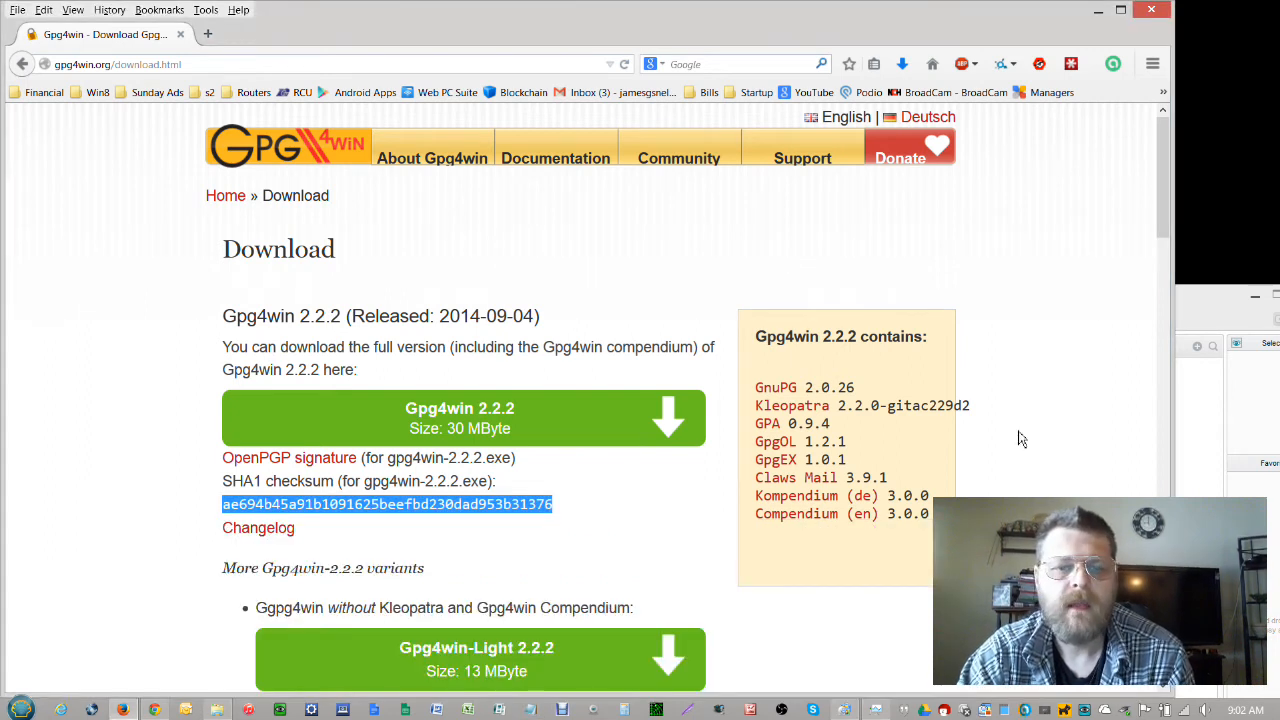
{"action": "left_click", "coordinate": [1075, 463]}
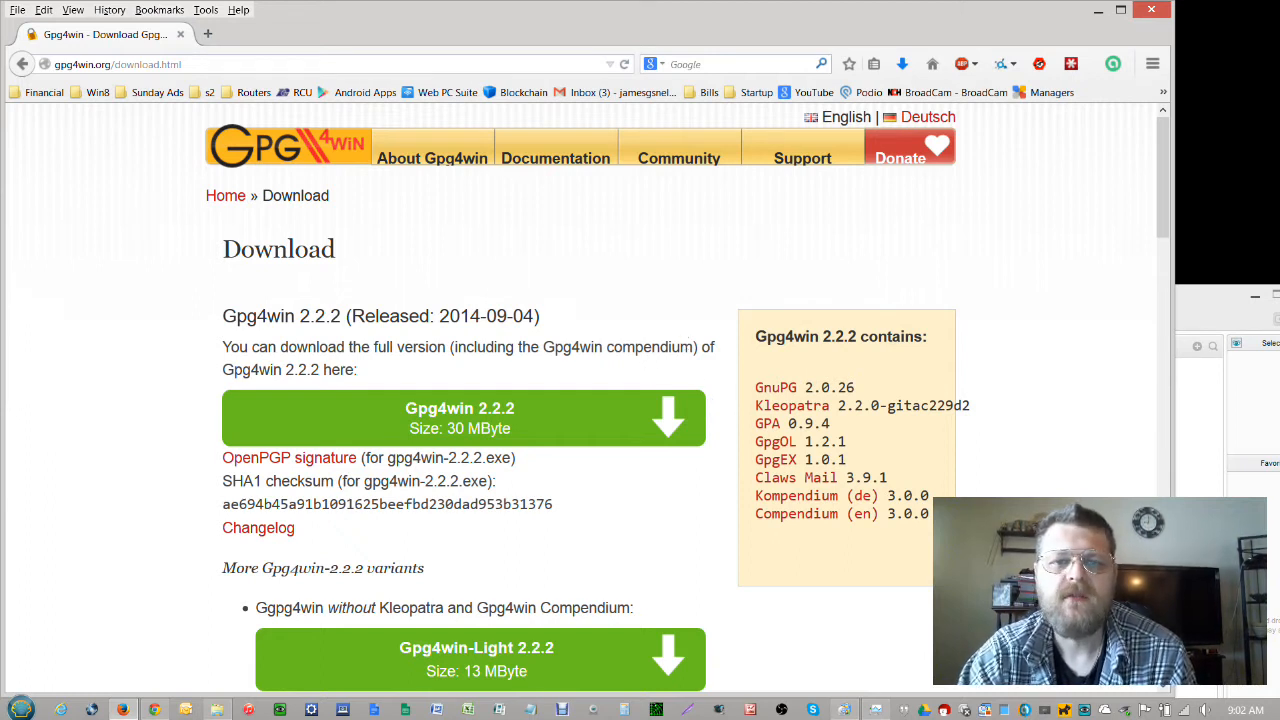
{"action": "left_click", "coordinate": [1098, 12]}
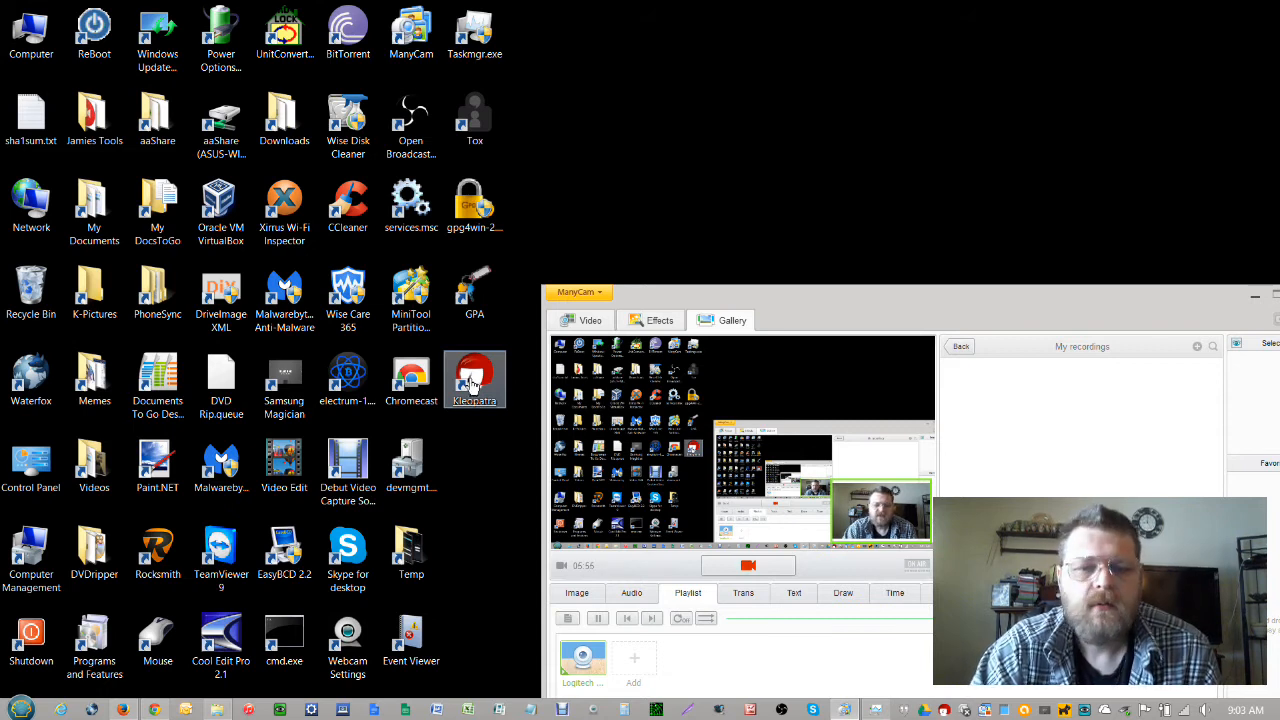
Launch Kleopatra from the desktop, move its window up and left, and open the File menu
{"action": "left_click", "coordinate": [473, 386]}
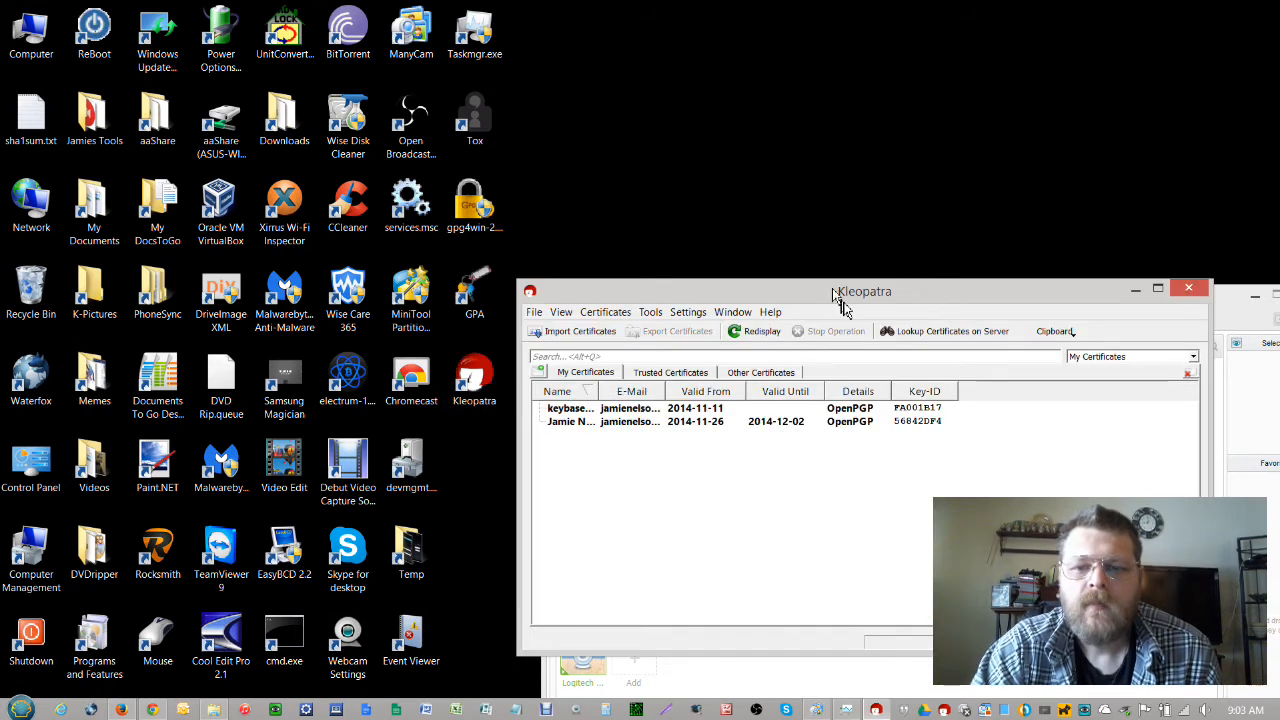
{"action": "left_click_drag", "start_coordinate": [853, 295], "coordinate": [583, 170]}
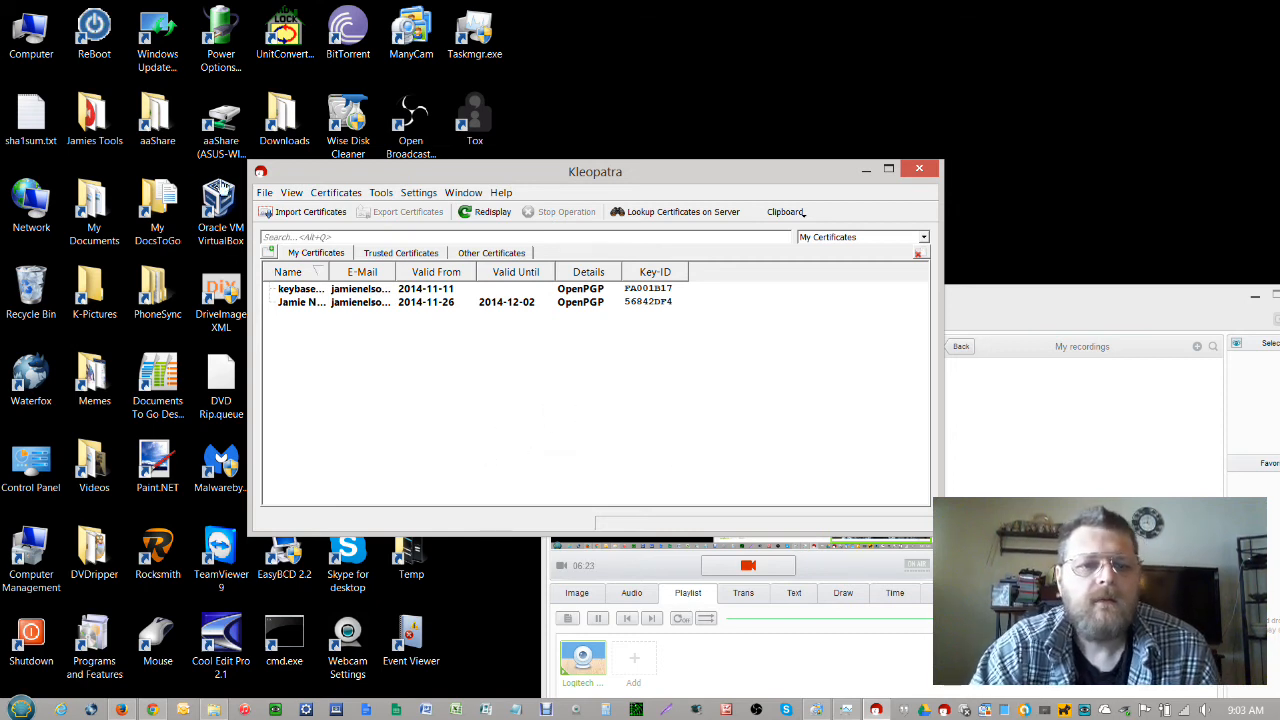
{"action": "left_click", "coordinate": [265, 193]}
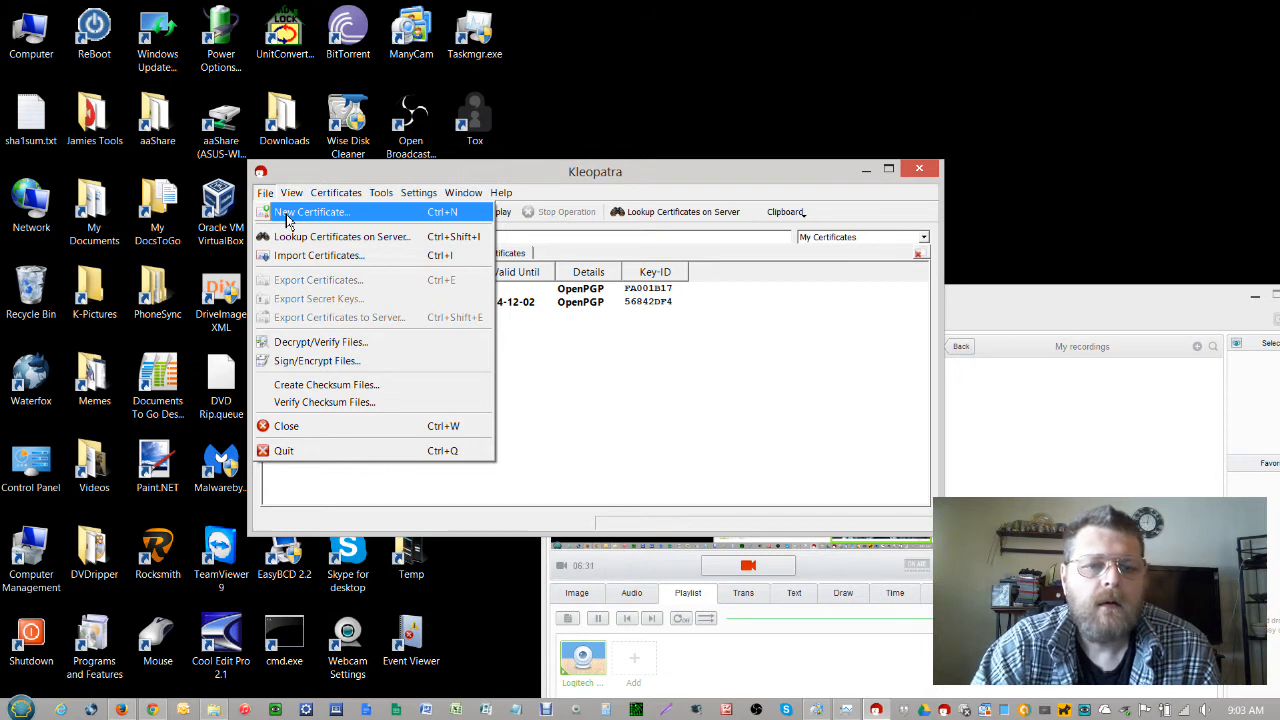
Choose File > New Certificate and pick a personal OpenPGP key pair
{"action": "left_click", "coordinate": [287, 213]}
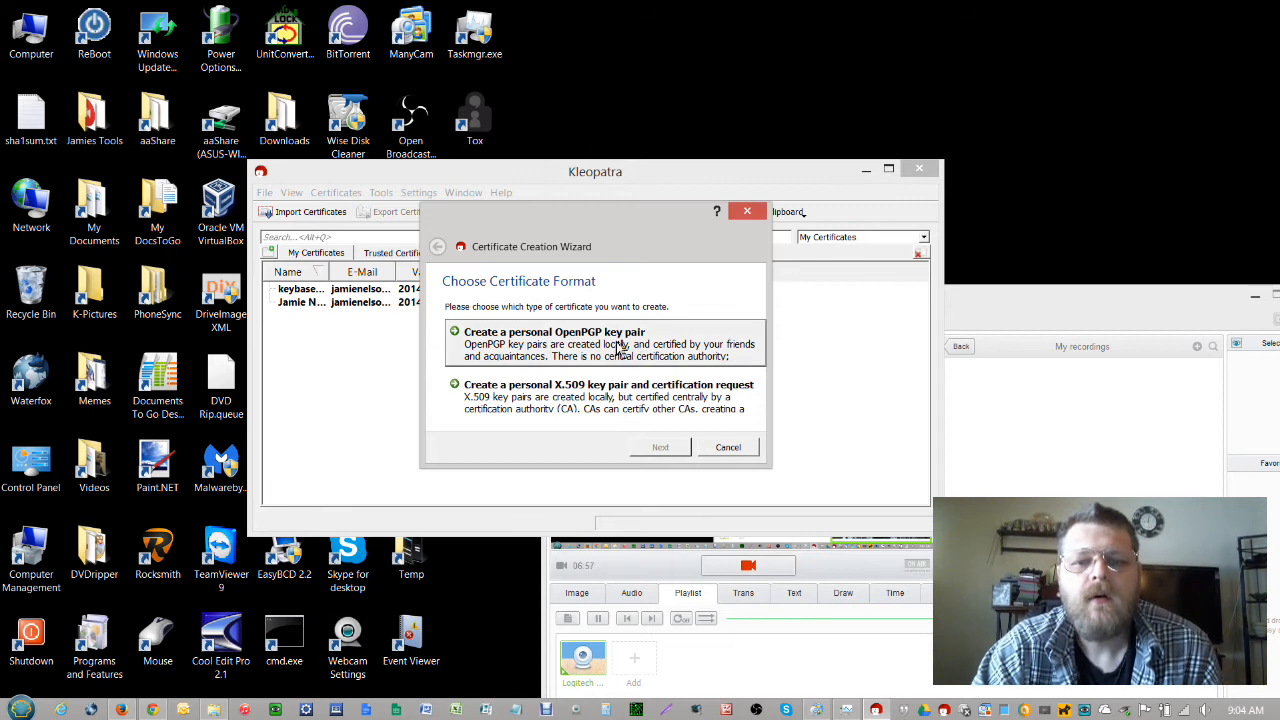
{"action": "left_click", "coordinate": [587, 347]}
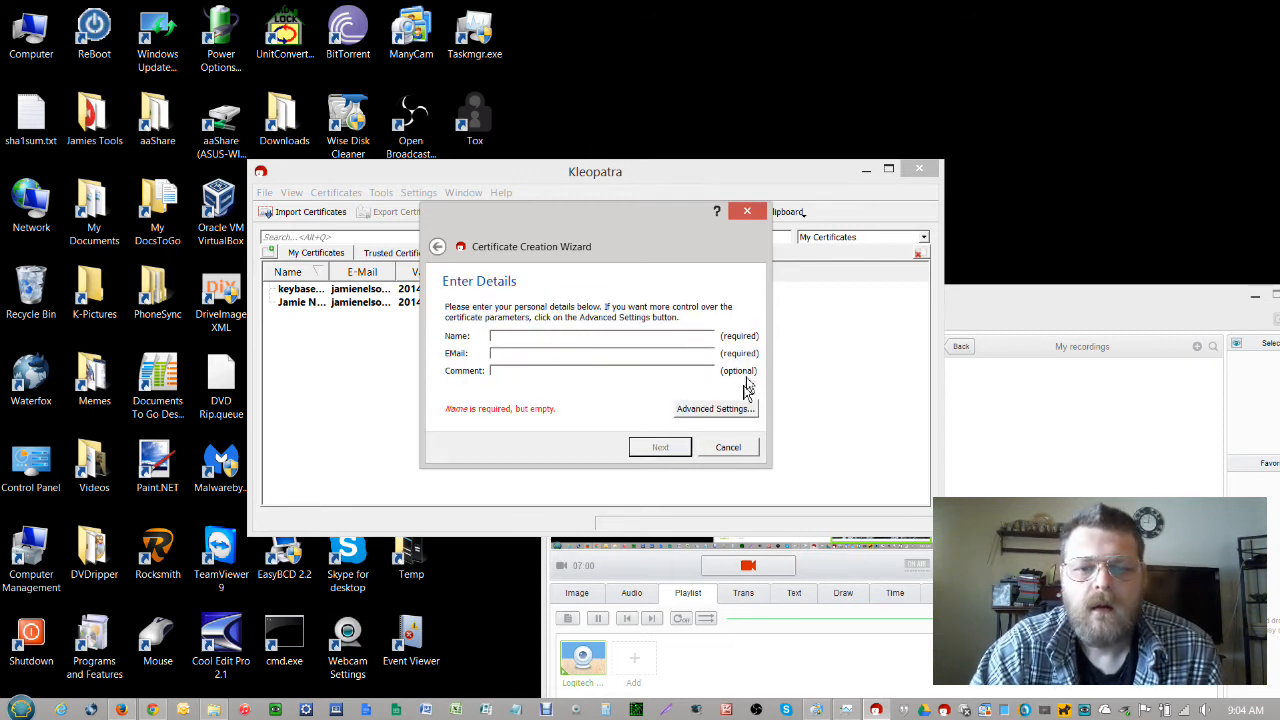
In Advanced Settings, make the key 4,096-bit RSA valid until 2016-12-01 and confirm
{"action": "left_click", "coordinate": [740, 408]}
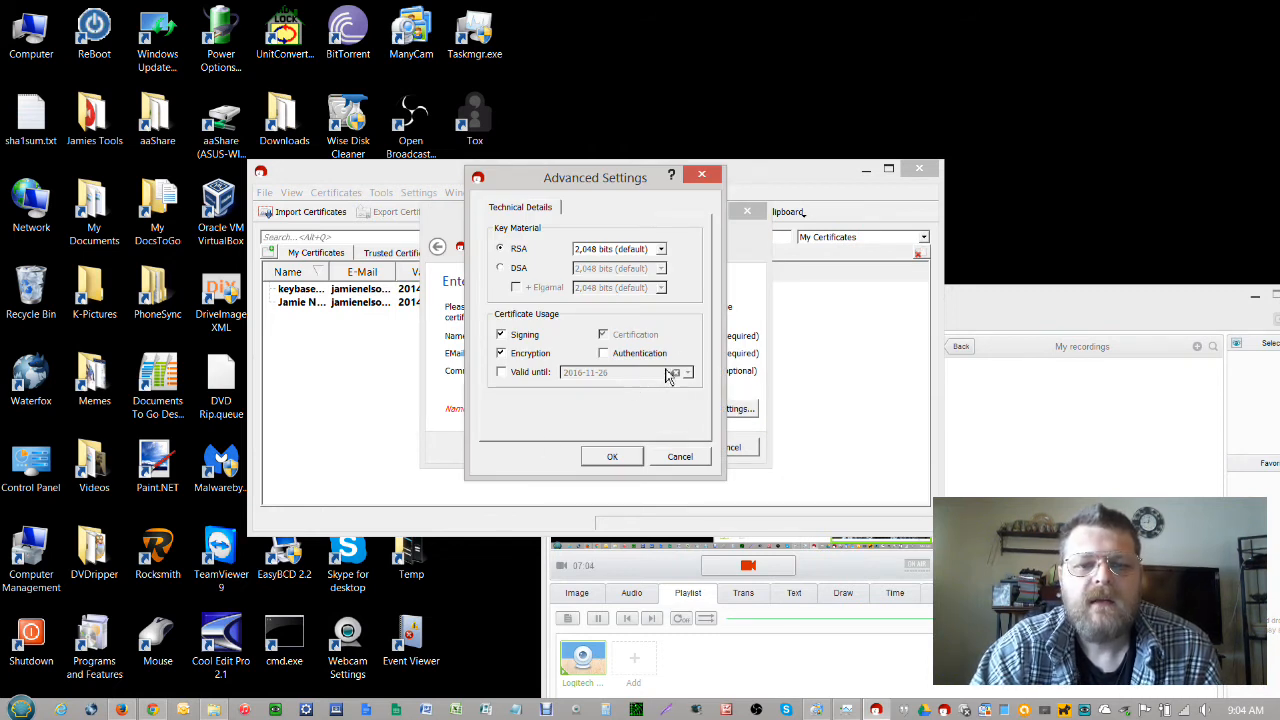
{"action": "left_click", "coordinate": [661, 250]}
{"action": "left_click", "coordinate": [661, 250]}
{"action": "left_click", "coordinate": [661, 250]}
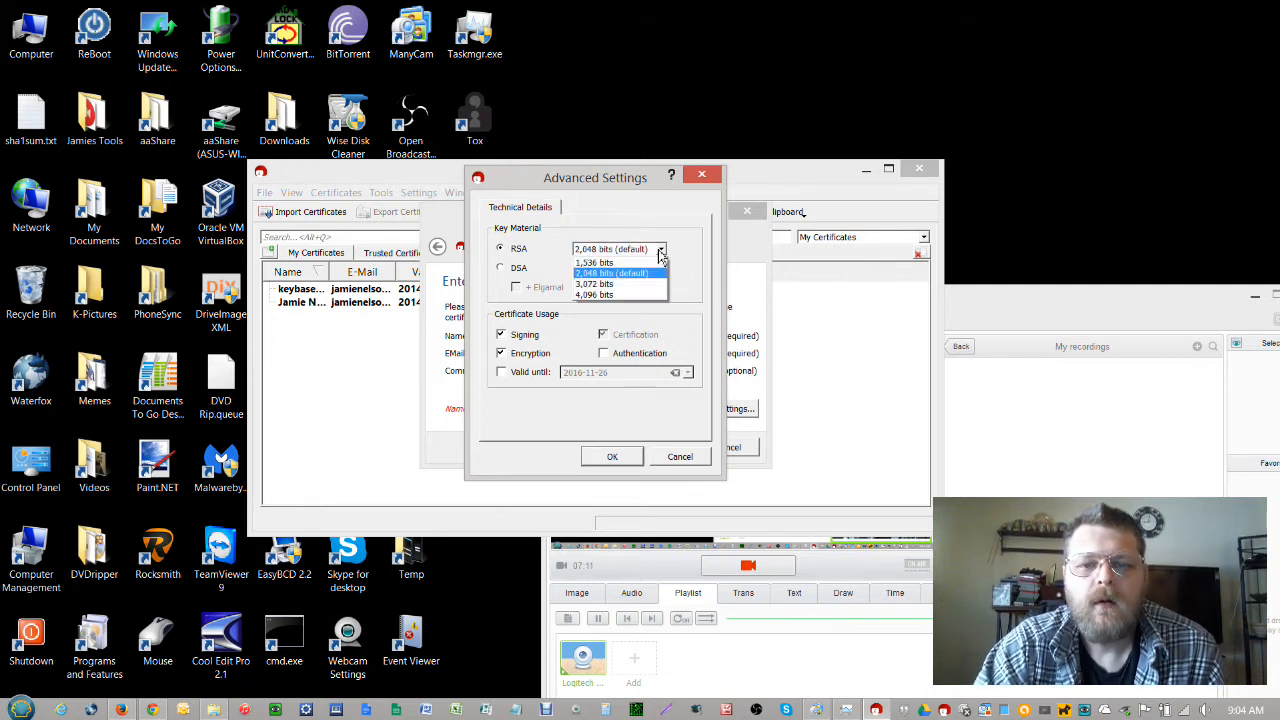
{"action": "left_click", "coordinate": [630, 296]}
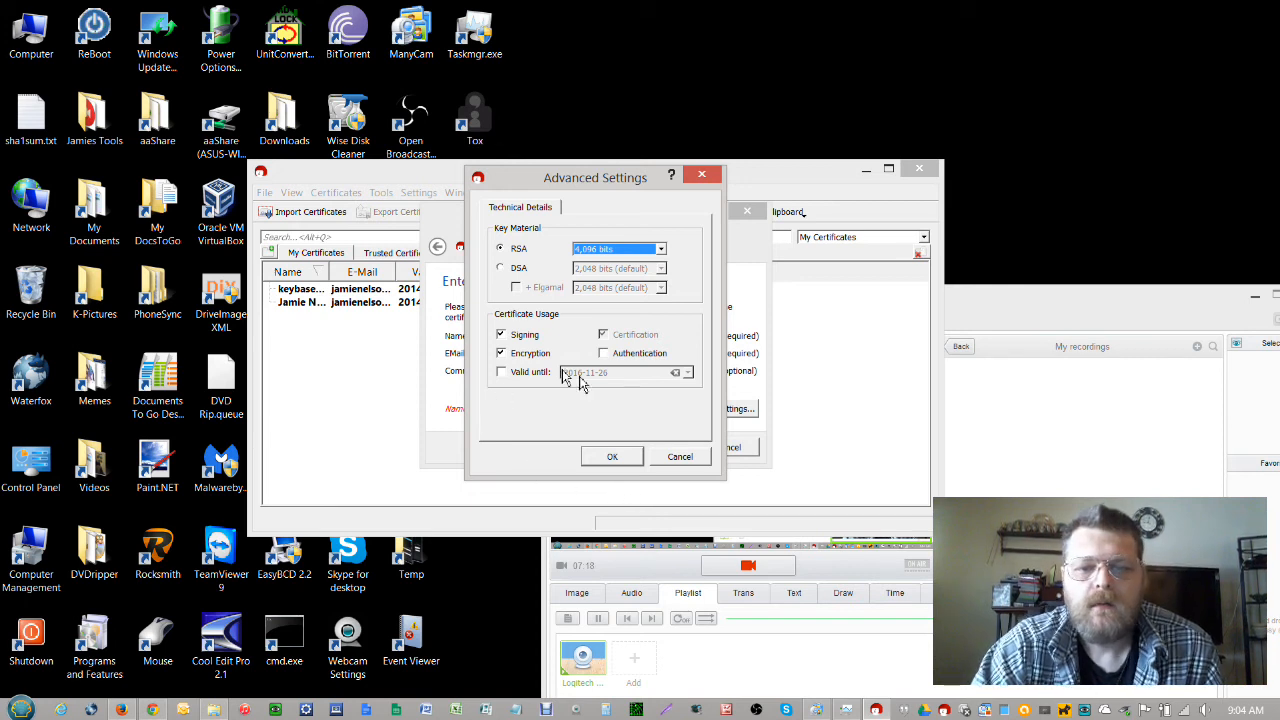
{"action": "left_click", "coordinate": [511, 374]}
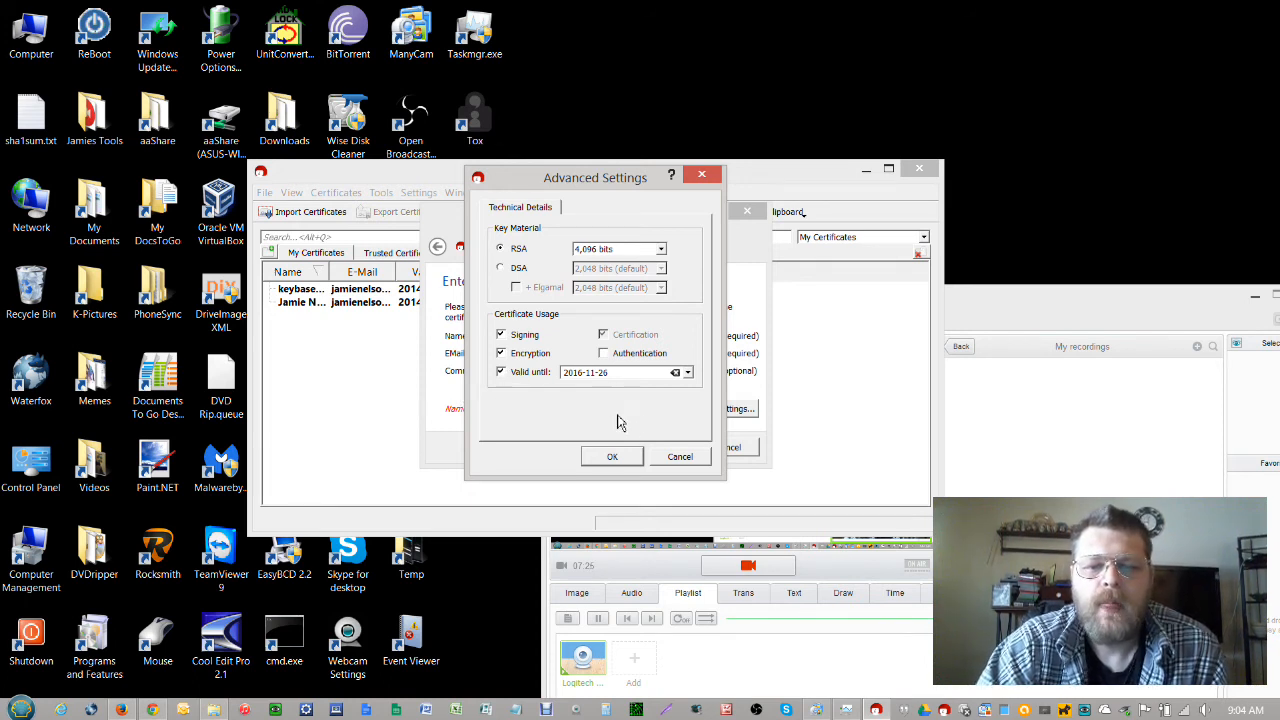
{"action": "left_click", "coordinate": [689, 374]}
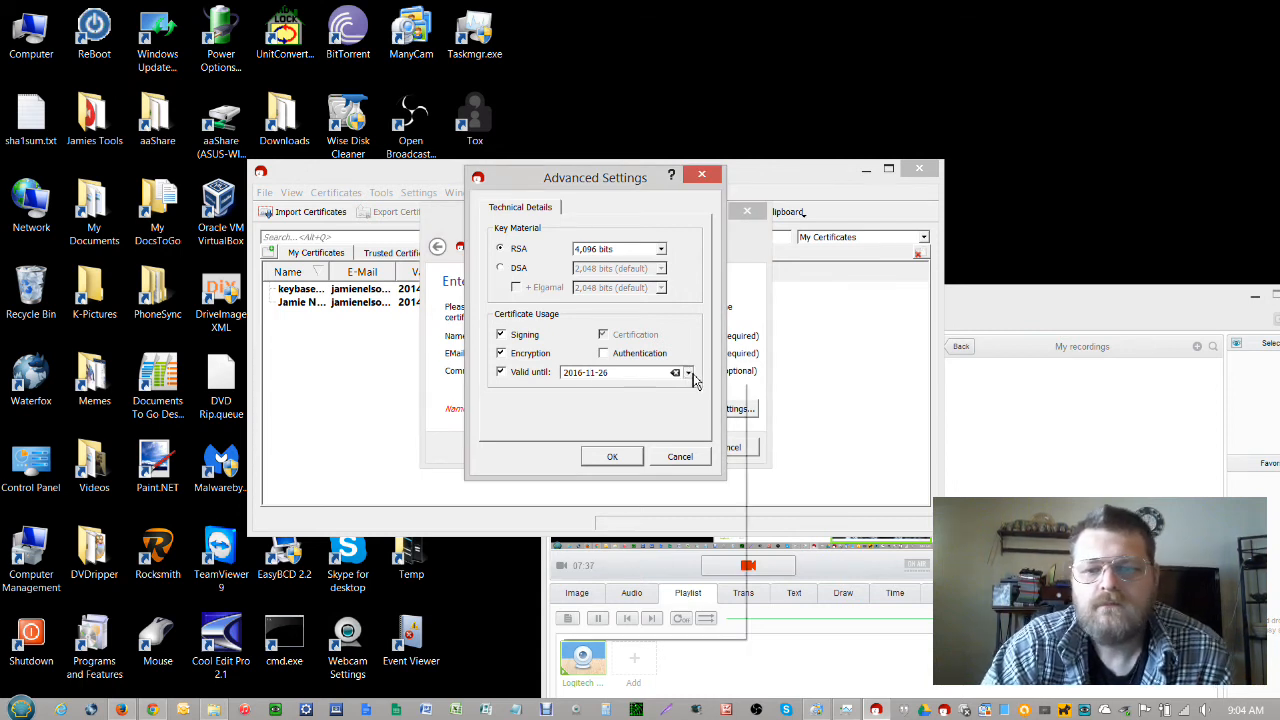
{"action": "left_click", "coordinate": [690, 374]}
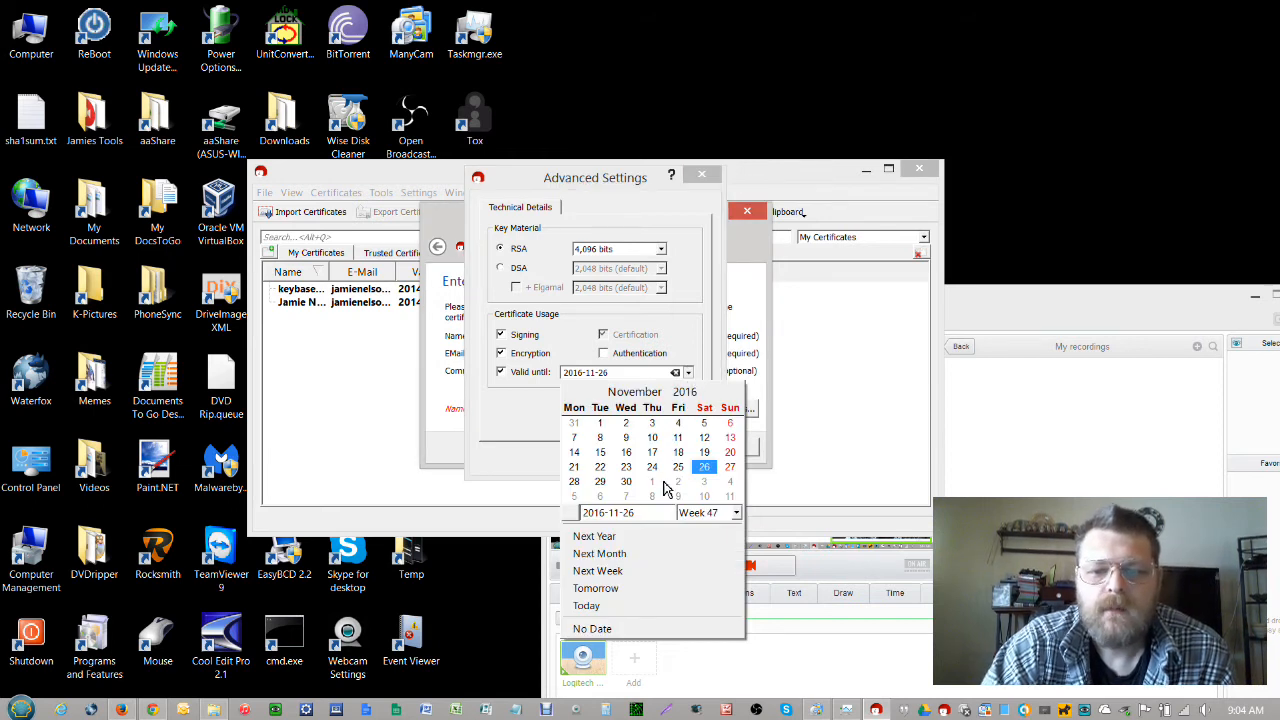
{"action": "left_click", "coordinate": [653, 484]}
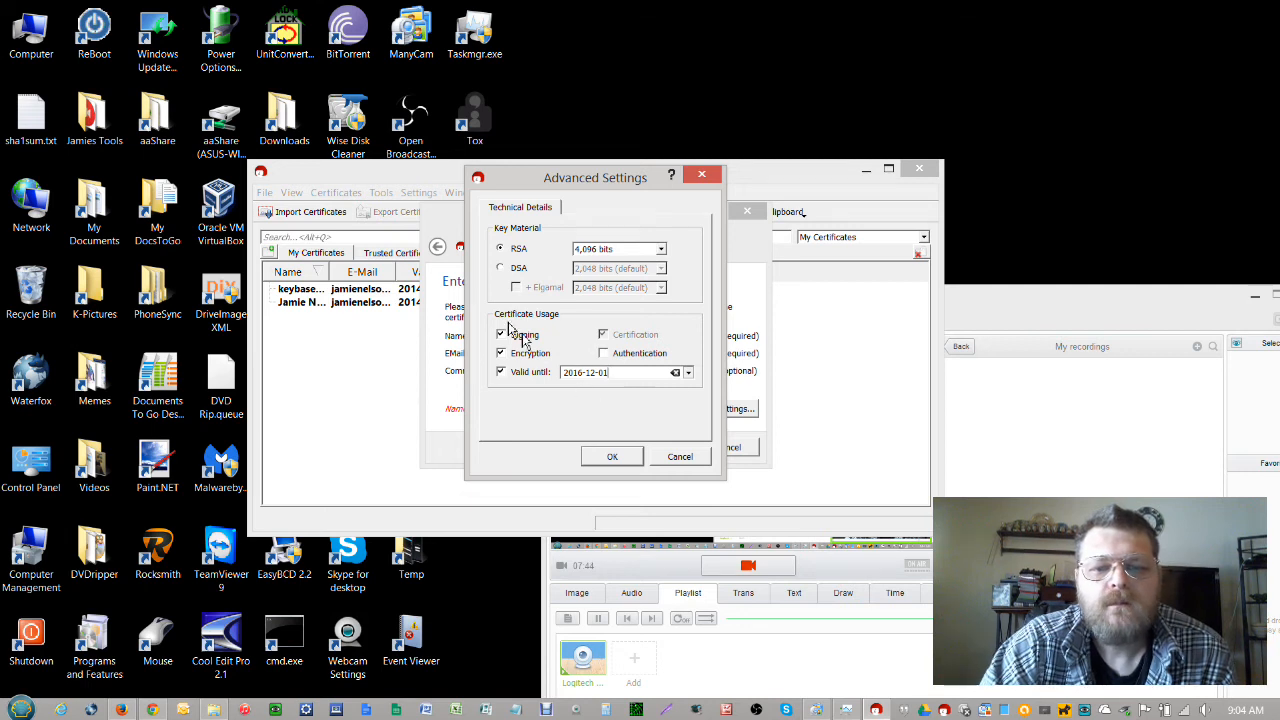
{"action": "left_click", "coordinate": [611, 458]}
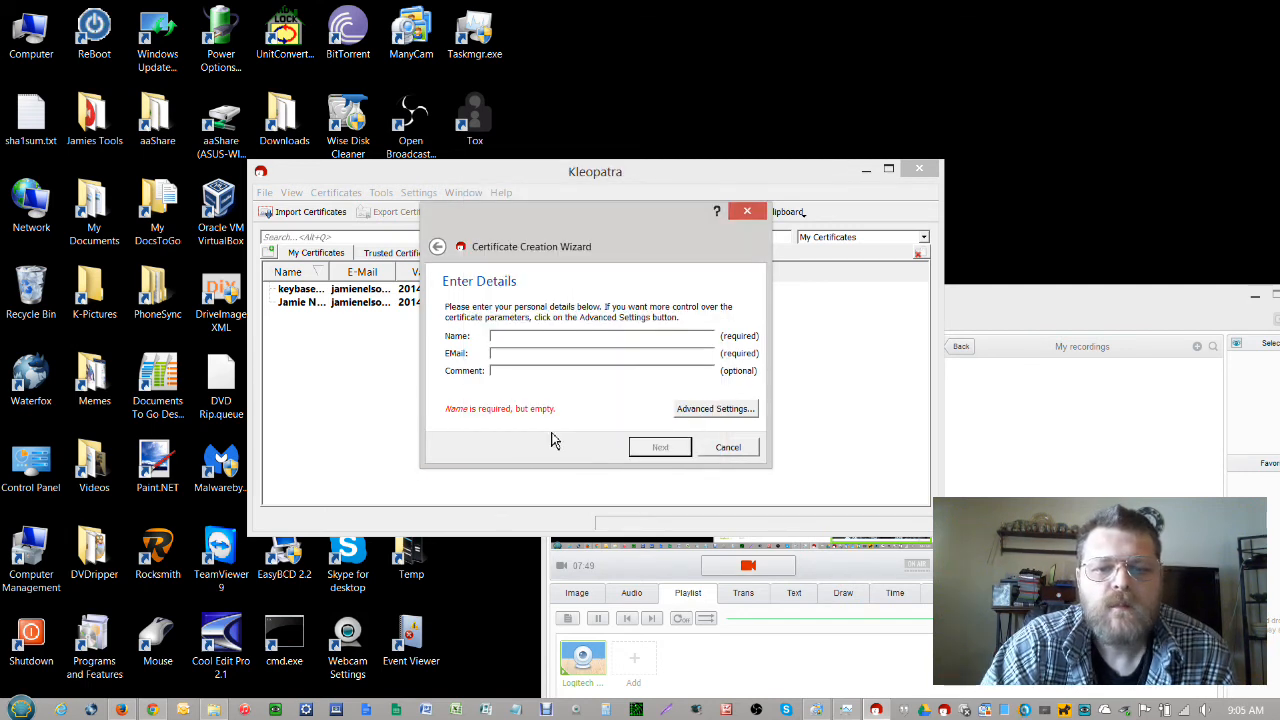
Enter the owner's full name and e-mail address, then continue to the parameter review
{"action": "left_click", "coordinate": [520, 335]}
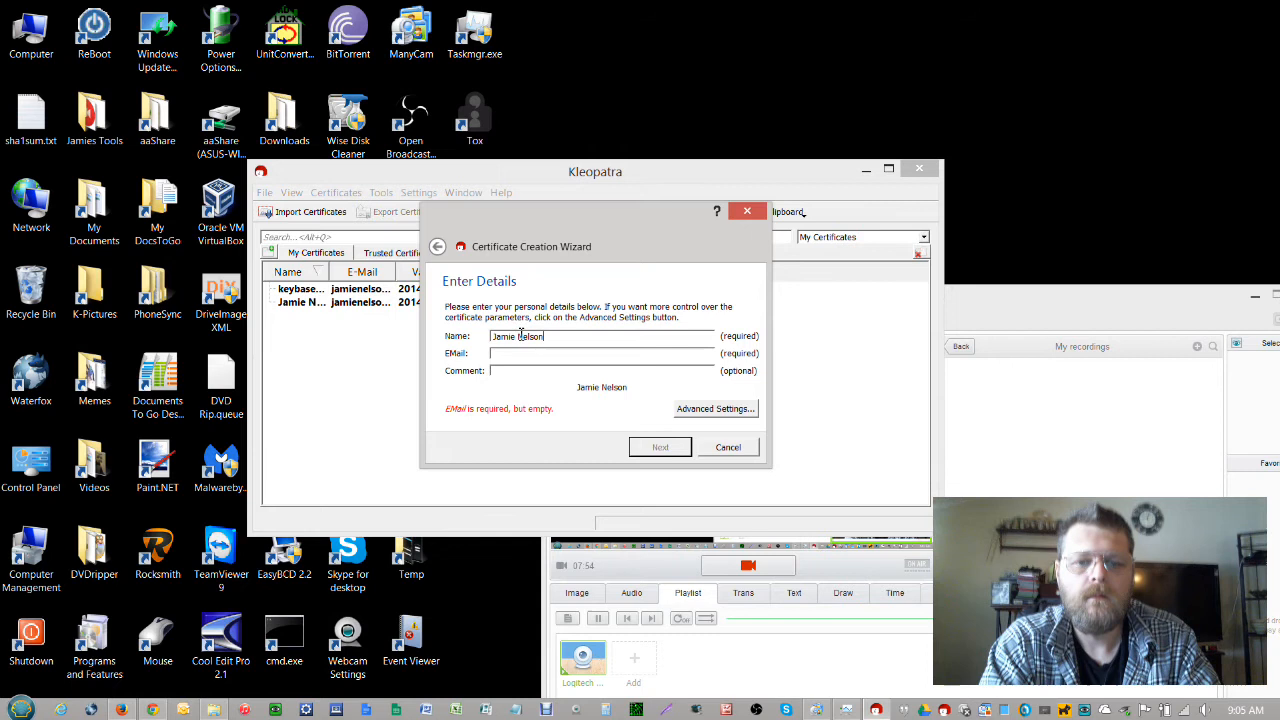
{"action": "key", "text": "Tab"}
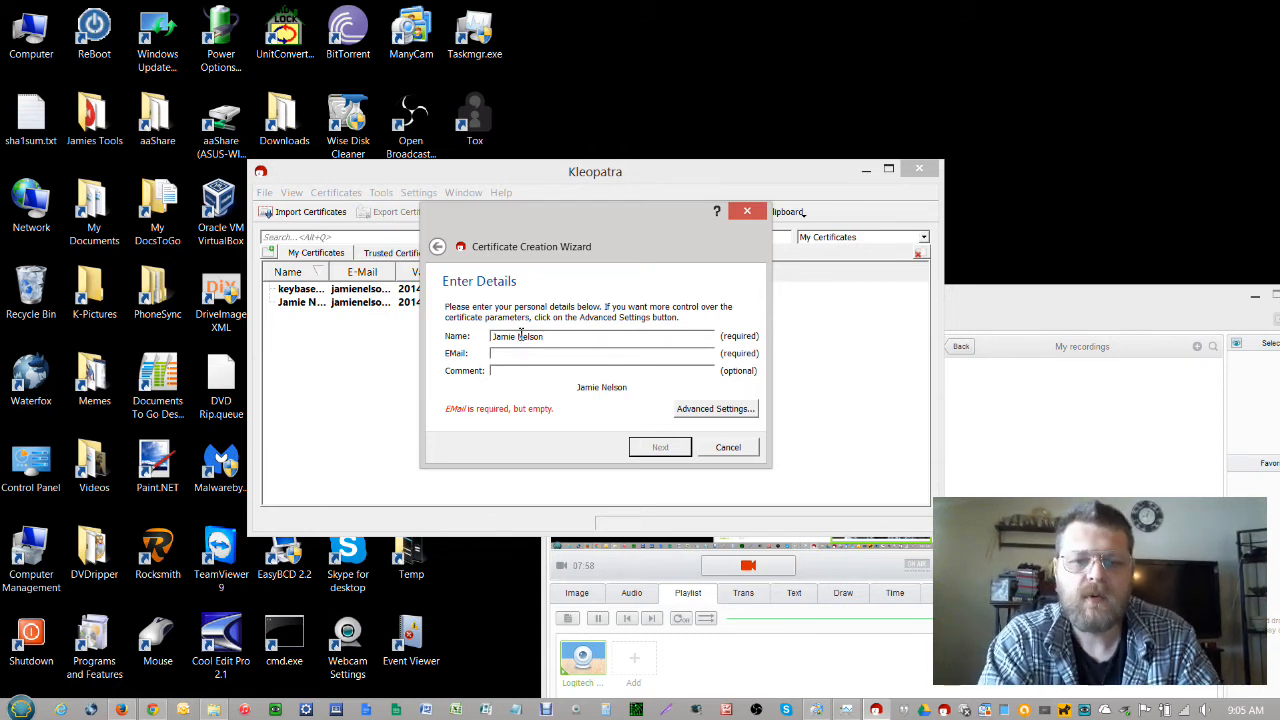
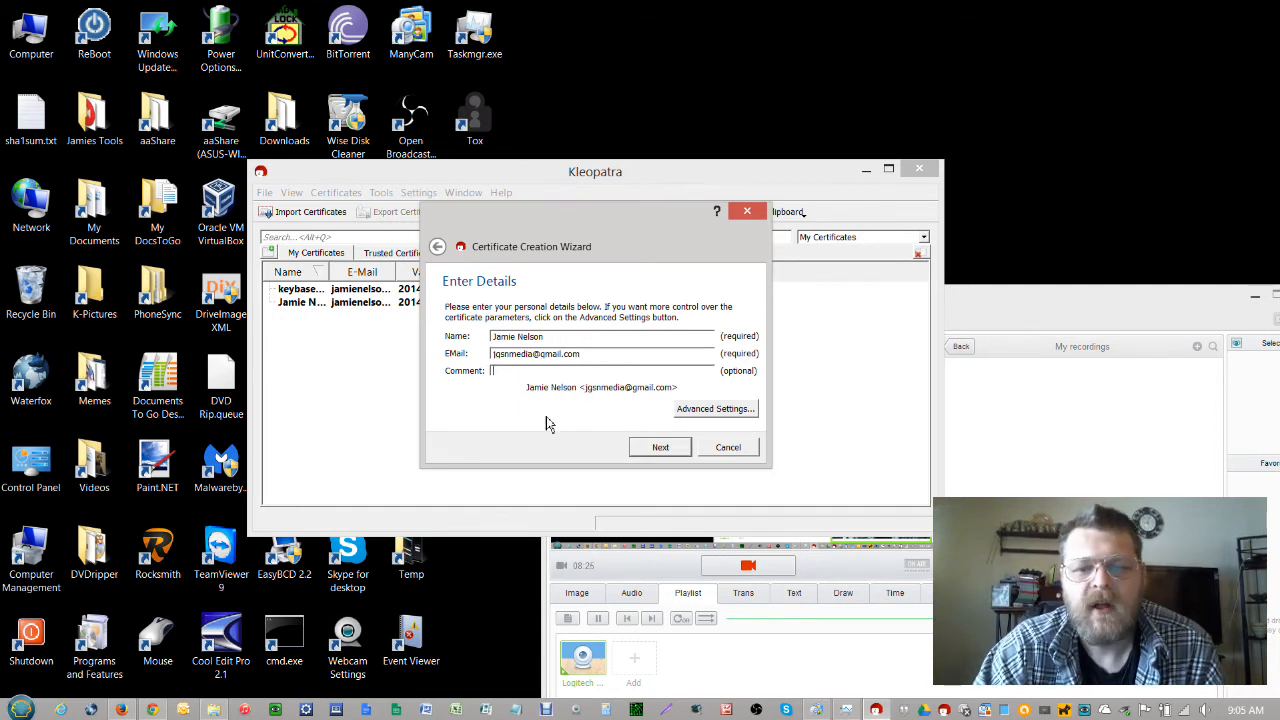
{"action": "left_click", "coordinate": [657, 450]}
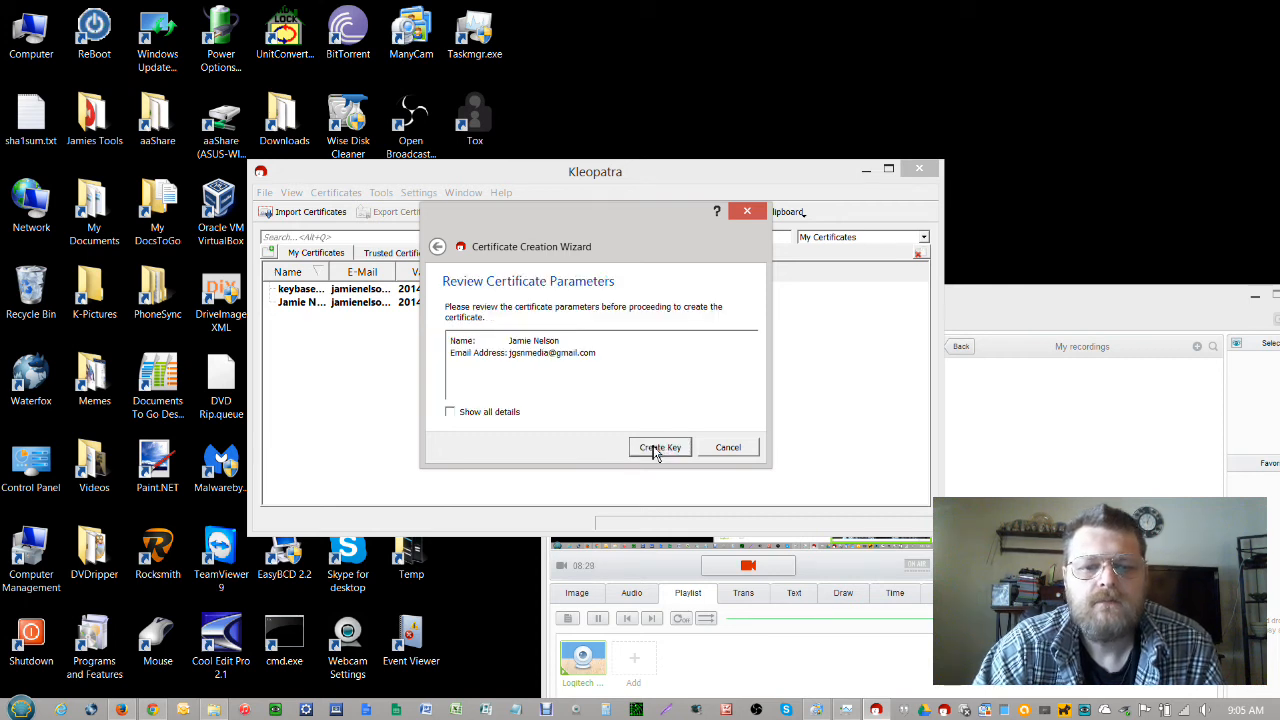
Review all details of the 4,096-bit RSA key, start creation, and cancel the passphrase prompt
{"action": "left_click", "coordinate": [451, 413]}
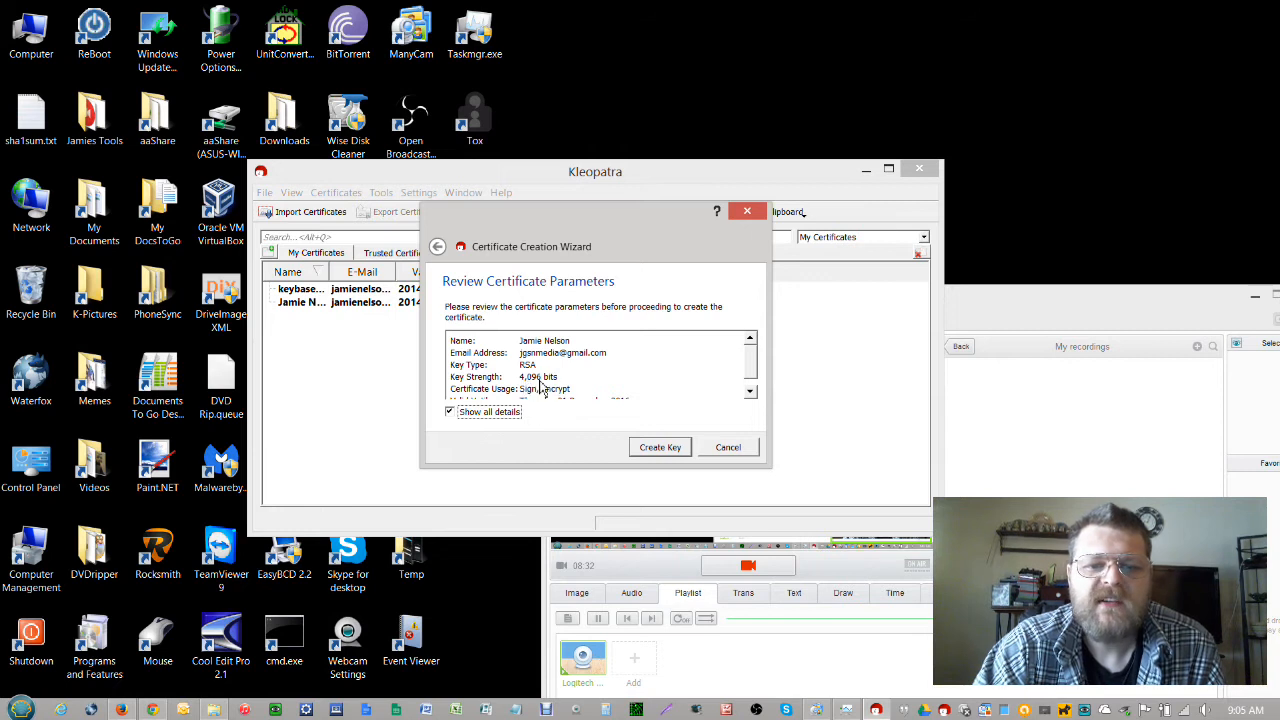
{"action": "scroll", "coordinate": [757, 380], "scroll_direction": "down", "scroll_amount": 1}
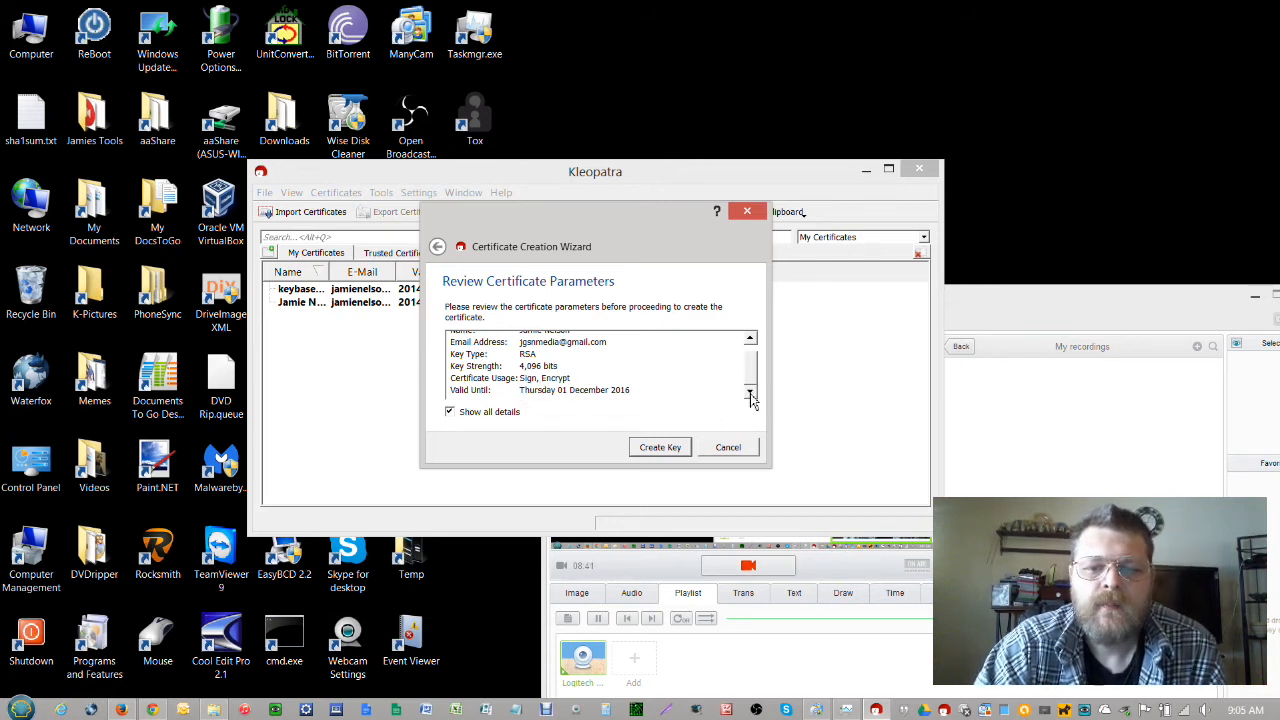
{"action": "left_click", "coordinate": [660, 447]}
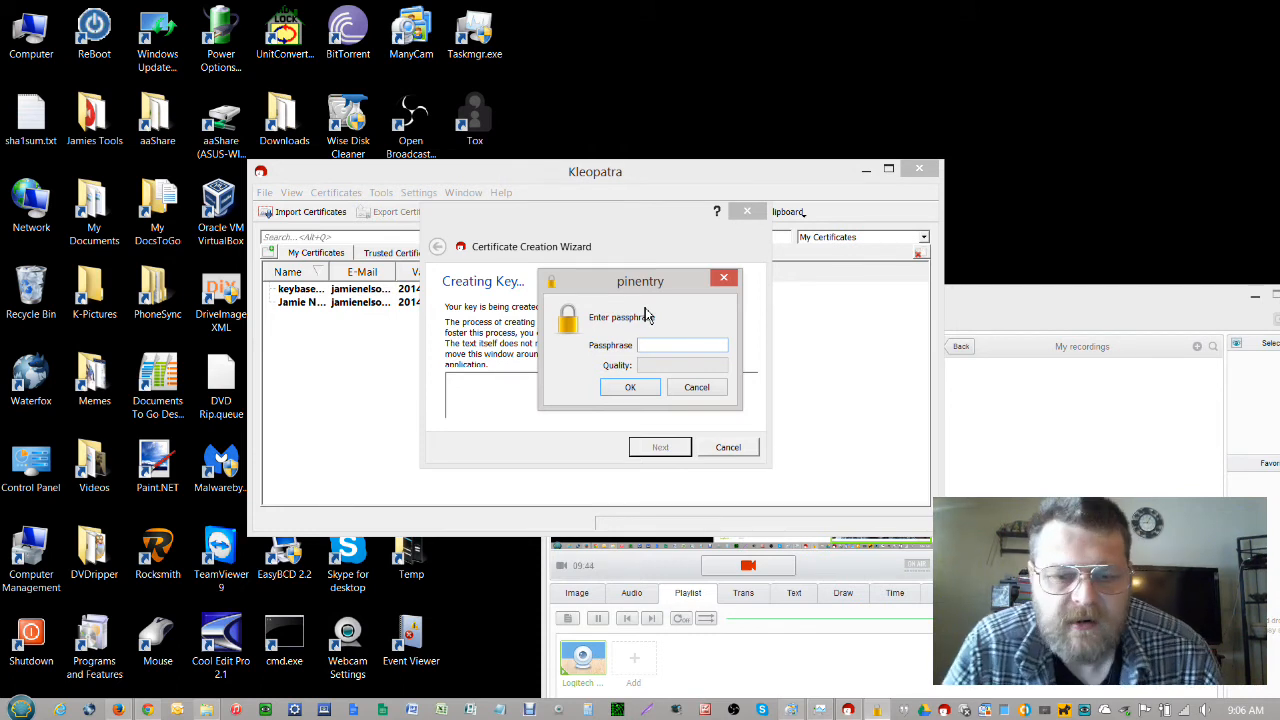
{"action": "key", "text": "Escape"}
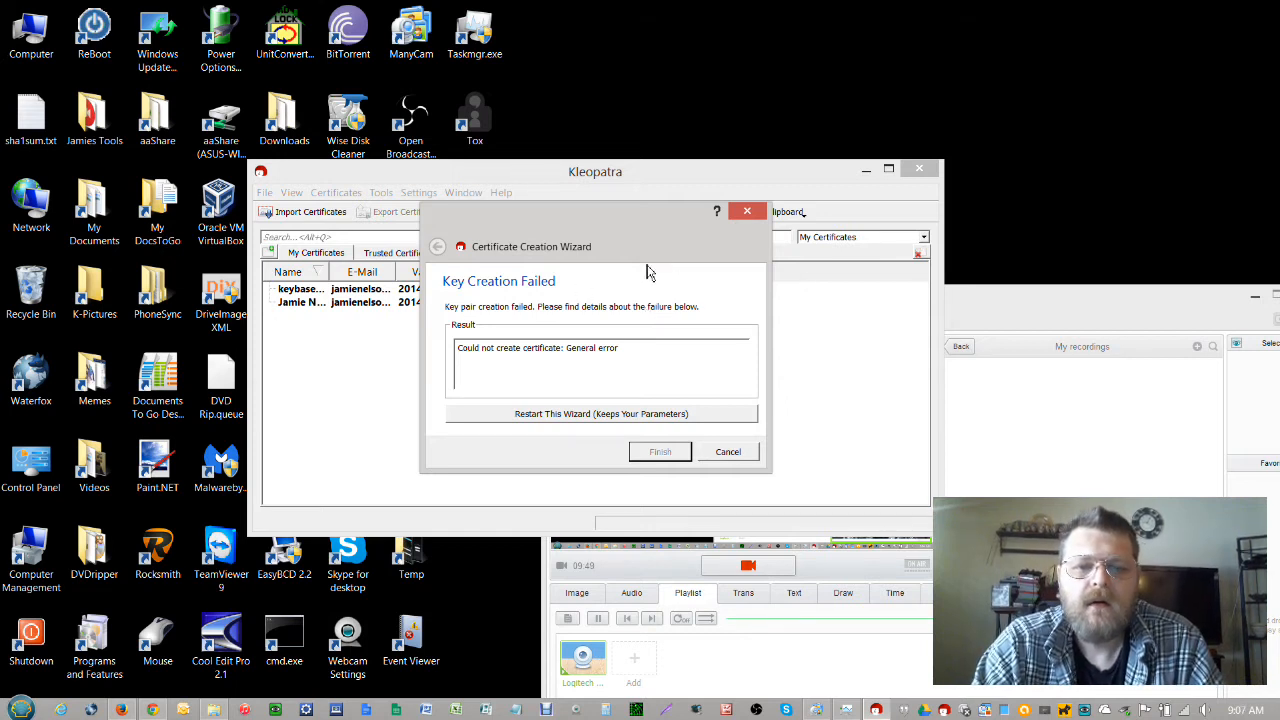
Restart the OpenPGP key-pair wizard with the same details and default advanced settings, then create again
{"action": "left_click", "coordinate": [584, 419]}
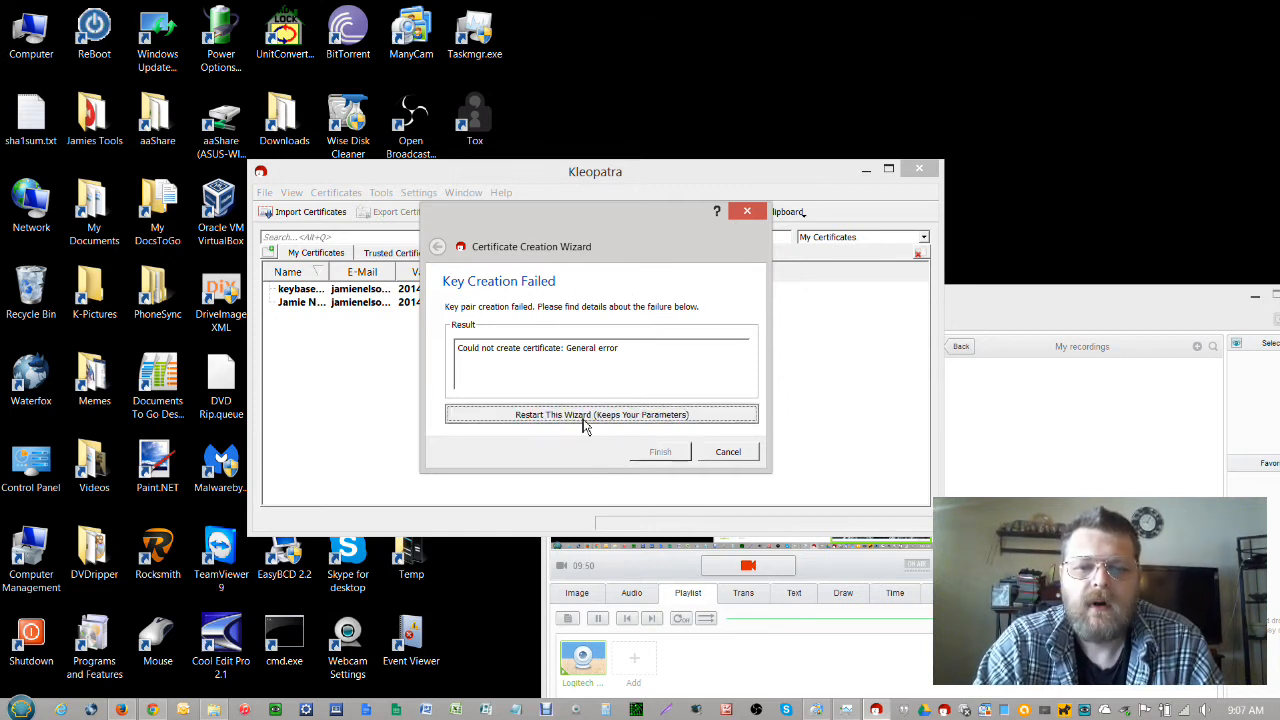
{"action": "left_click", "coordinate": [577, 354]}
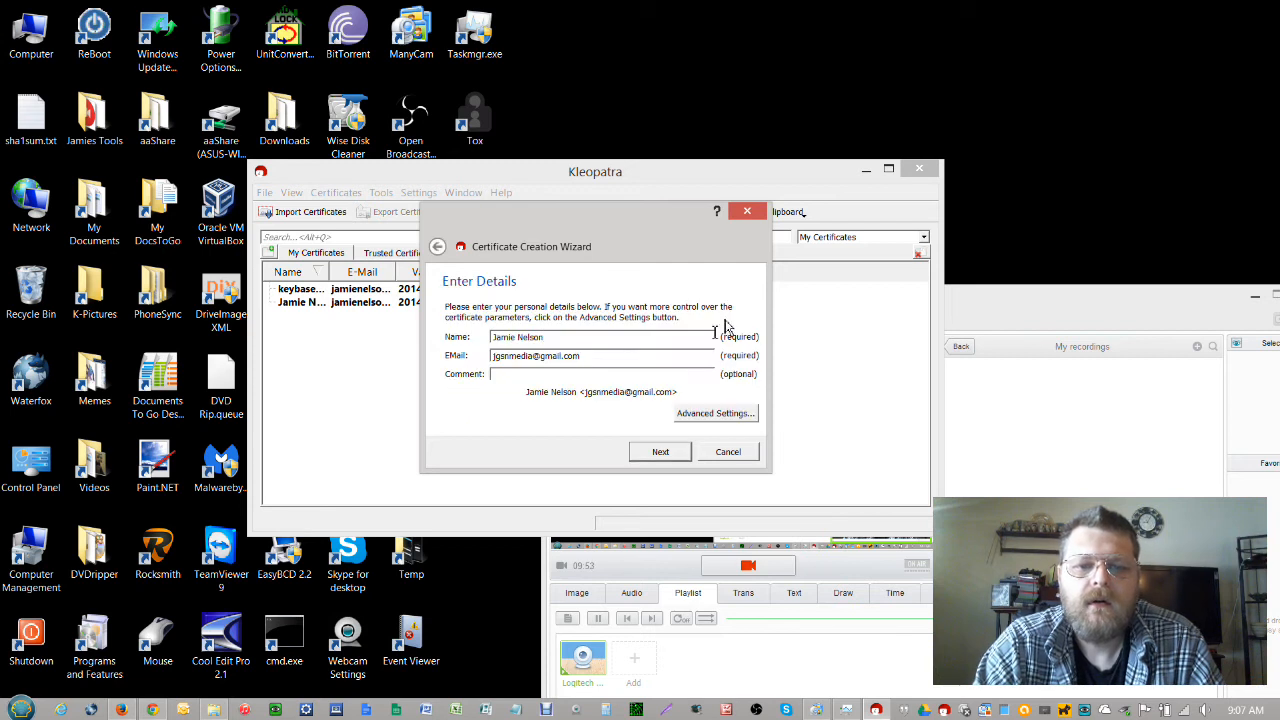
{"action": "left_click", "coordinate": [714, 414]}
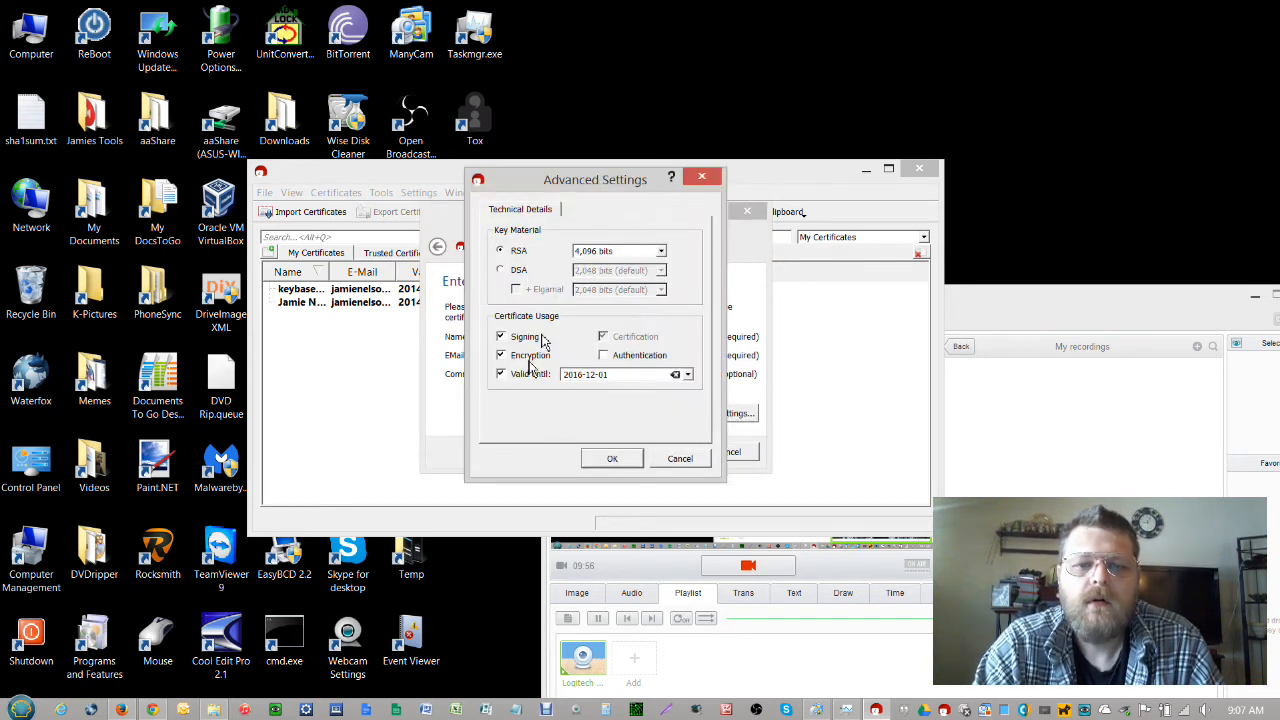
{"action": "left_click", "coordinate": [608, 458]}
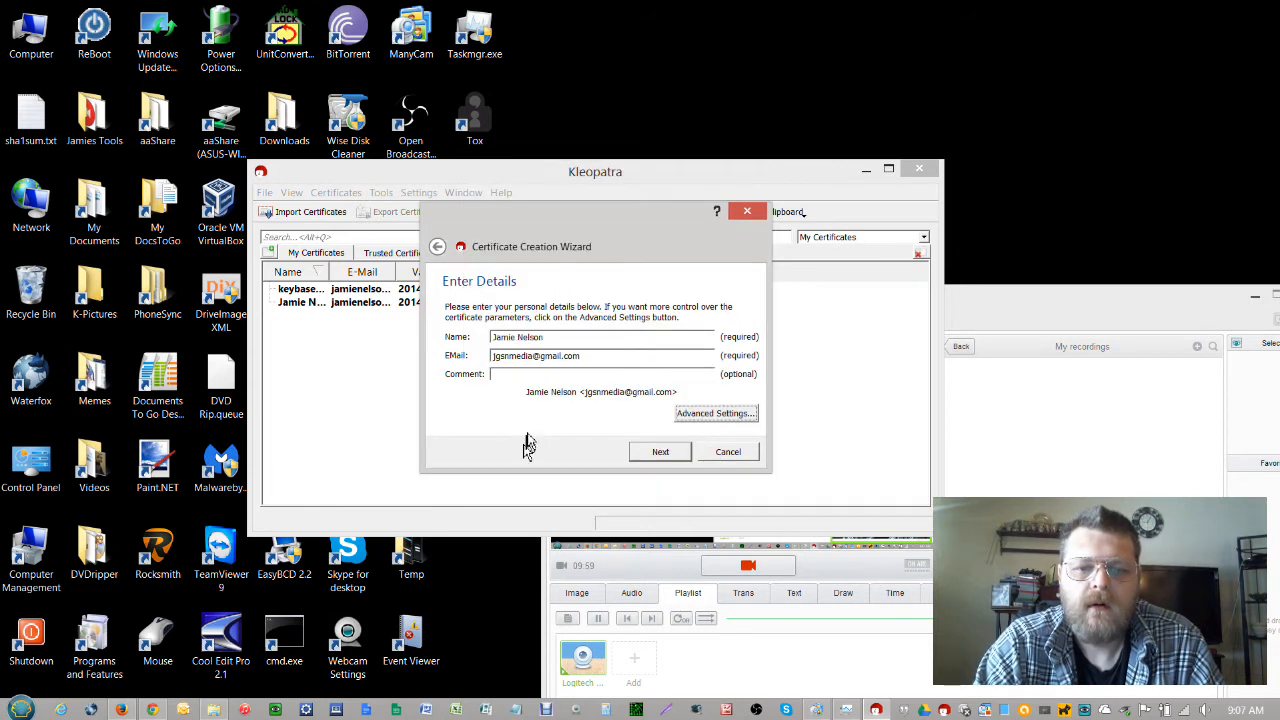
{"action": "left_click", "coordinate": [658, 454]}
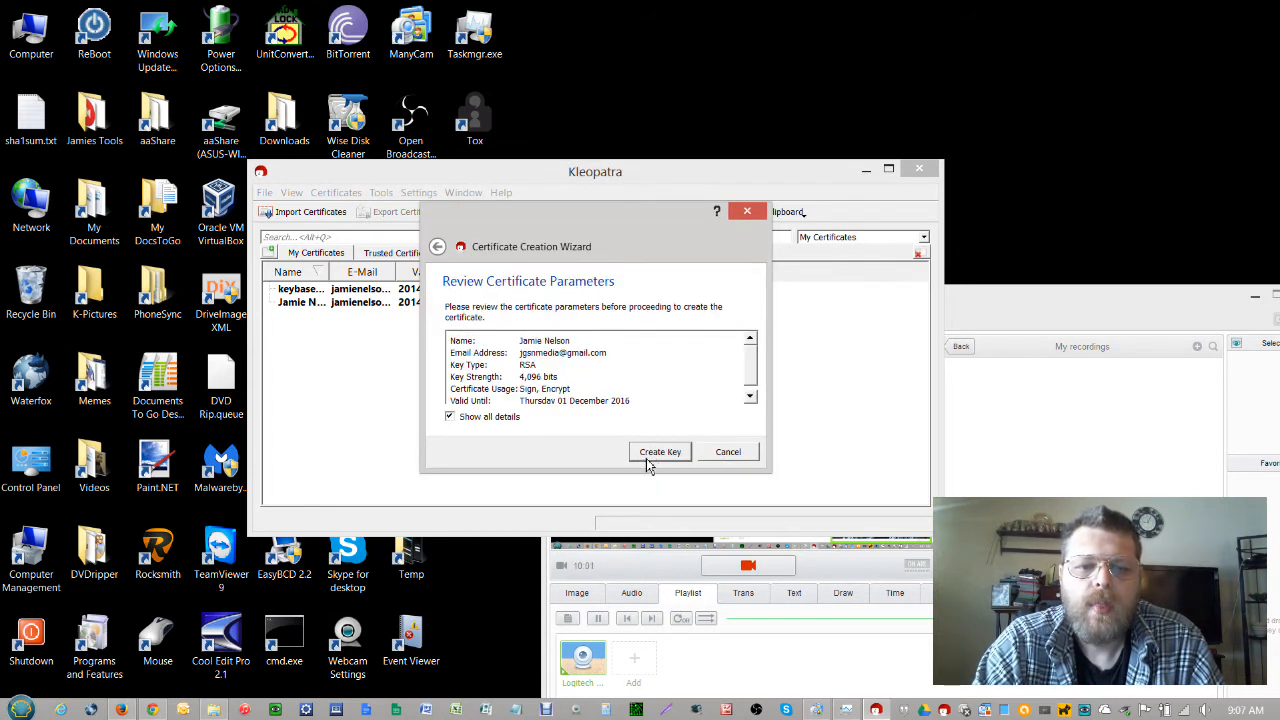
{"action": "left_click", "coordinate": [659, 455]}
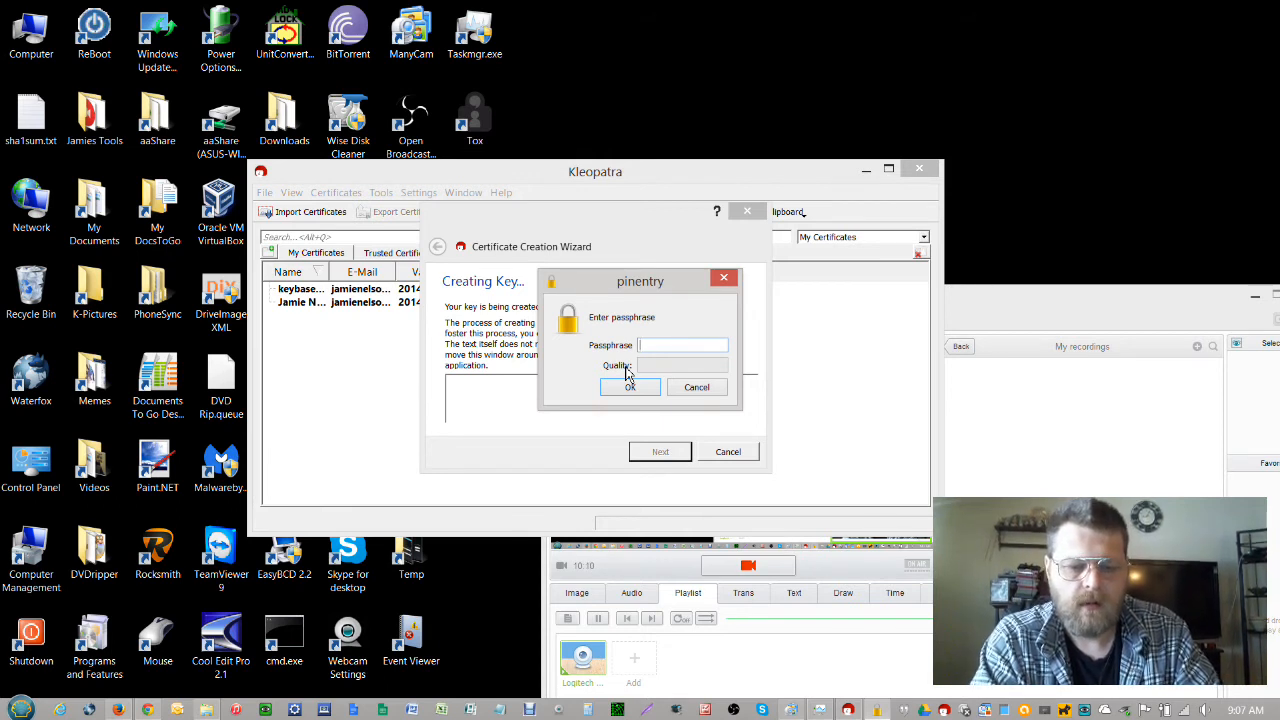
Set the new key's passphrase, accepting both weak-passphrase warnings, and confirm it
{"action": "type", "text": "*****"}
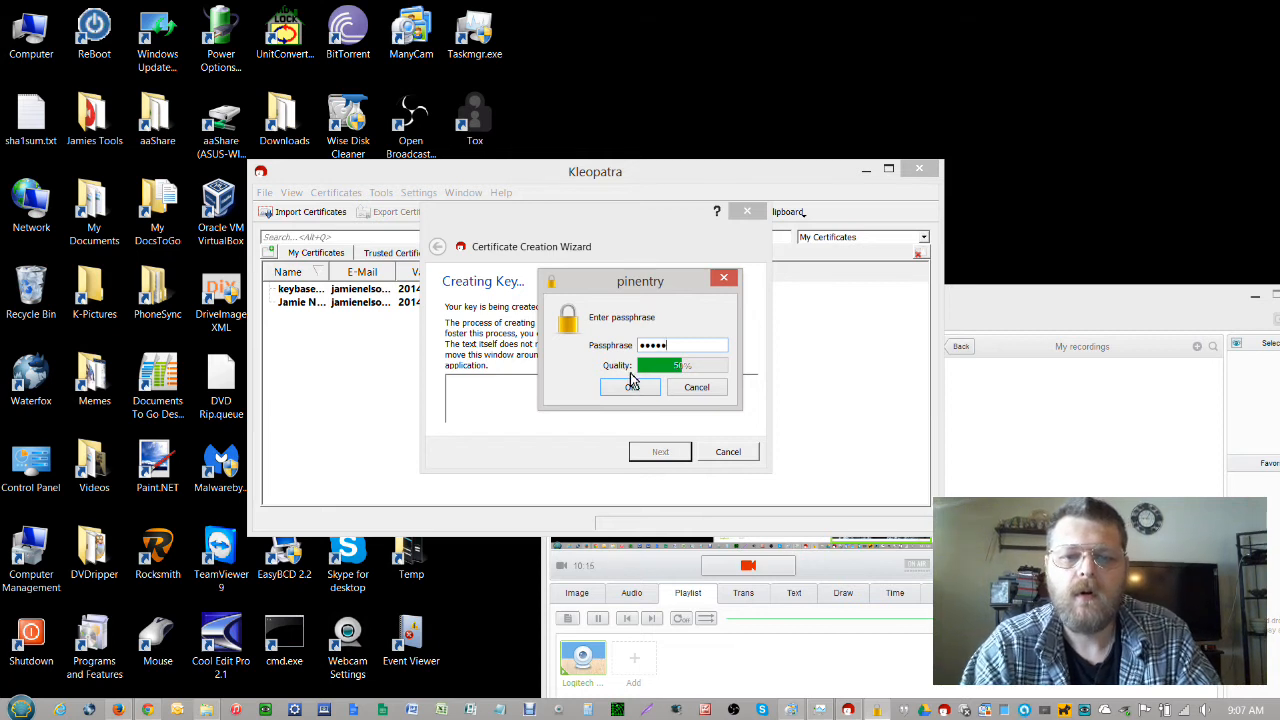
{"action": "left_click", "coordinate": [629, 387]}
{"action": "left_click", "coordinate": [628, 378]}
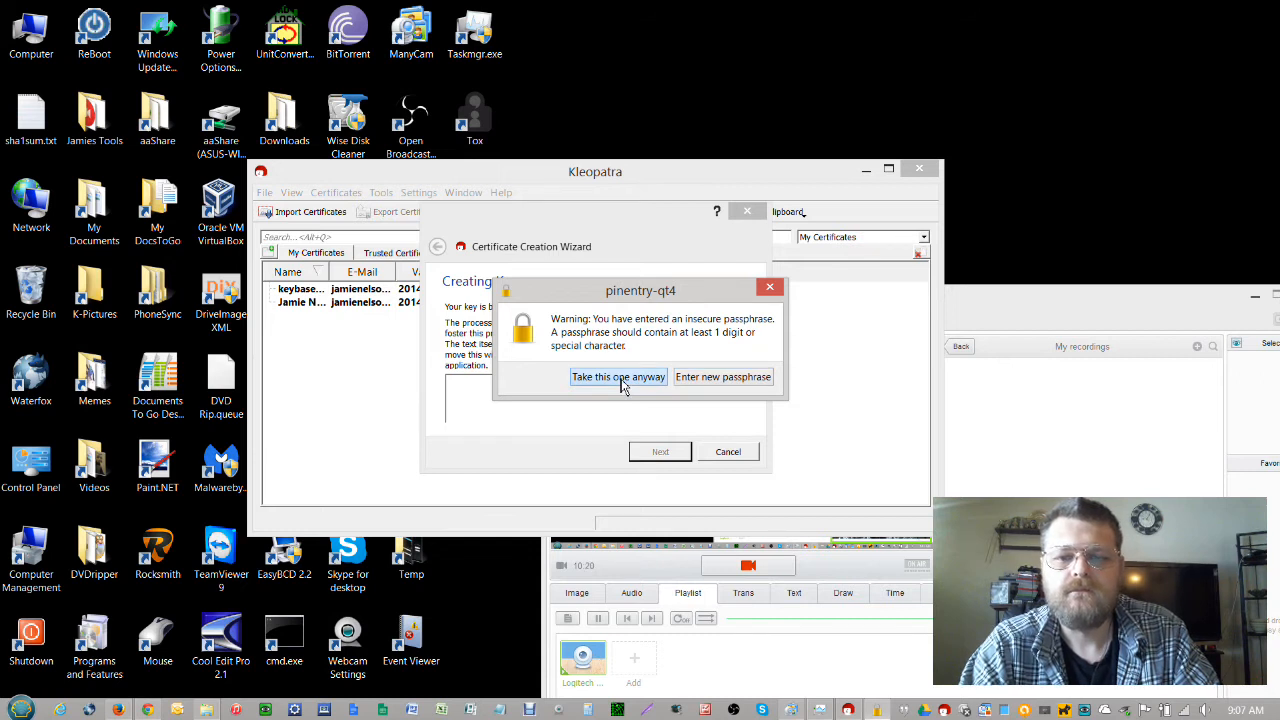
{"action": "left_click", "coordinate": [618, 377]}
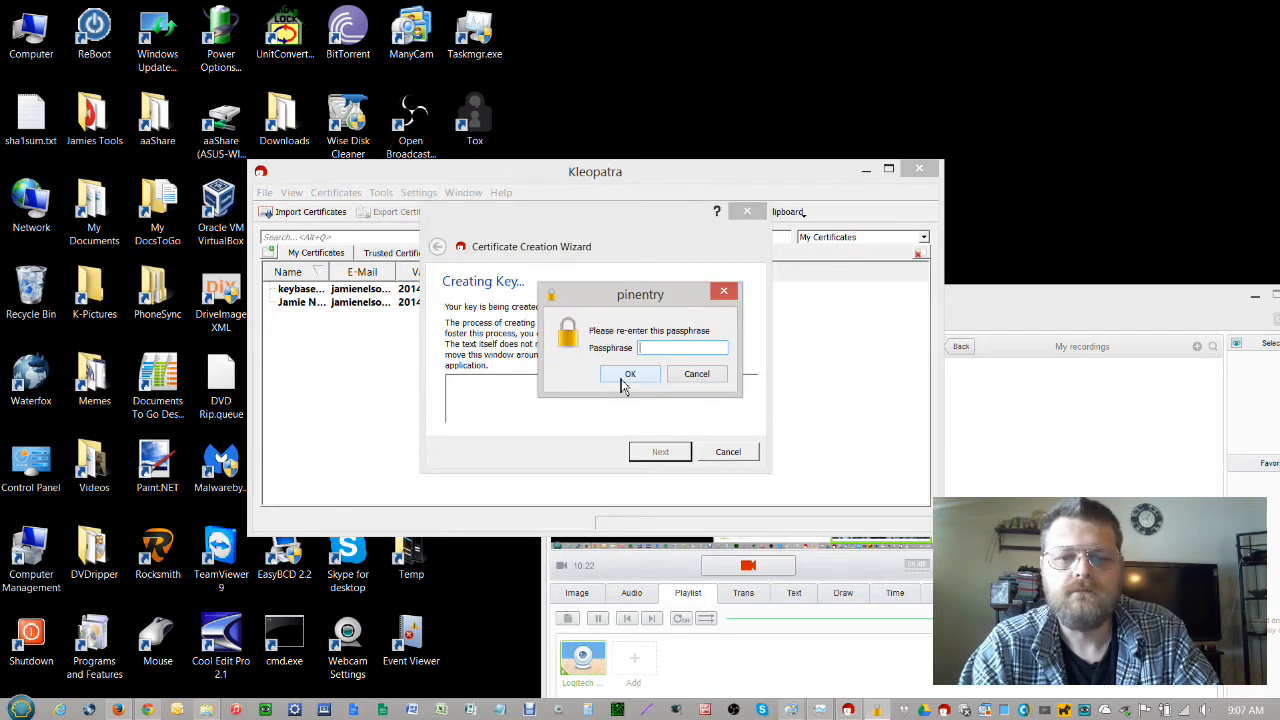
{"action": "type", "text": "abc"}
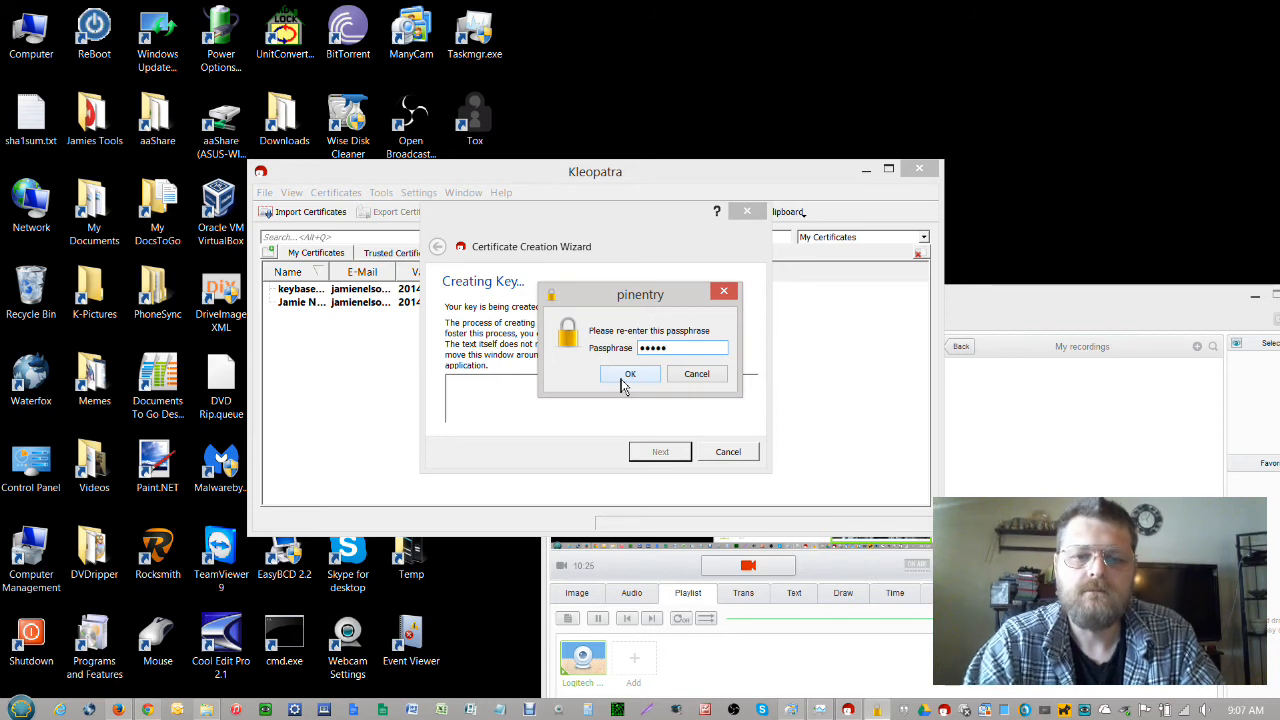
{"action": "left_click", "coordinate": [623, 378]}
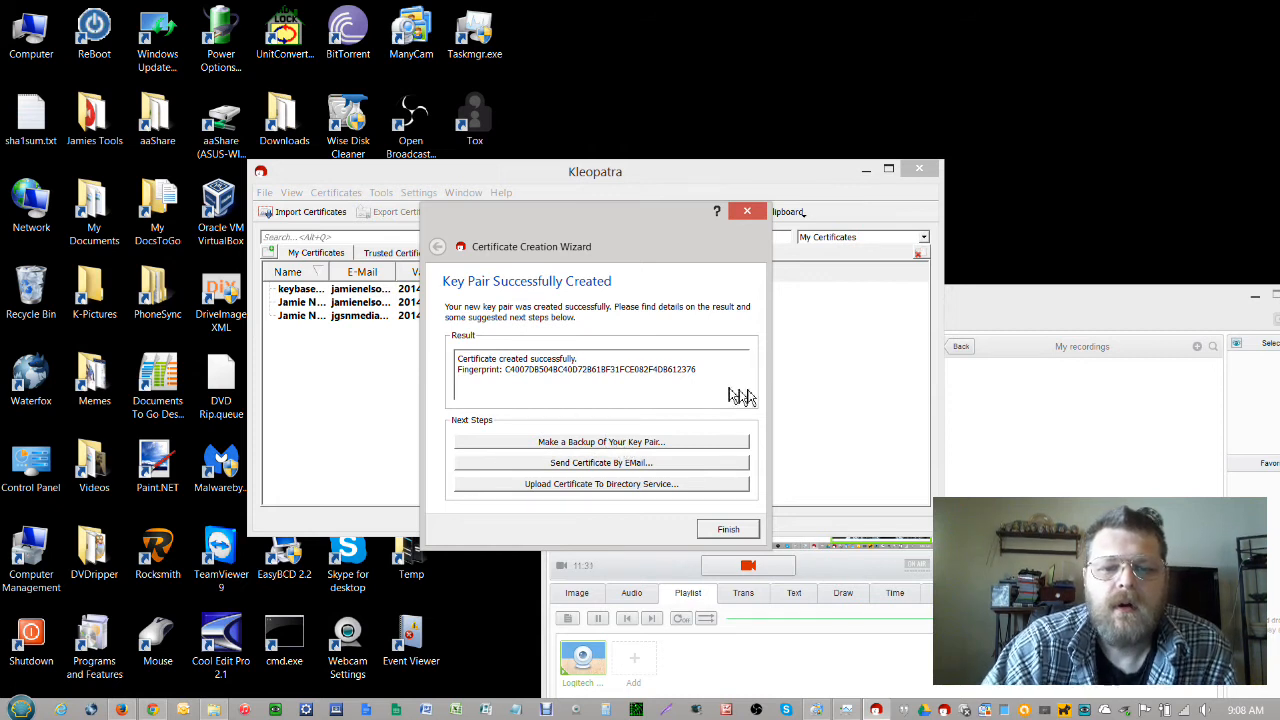
Finish the wizard and widen the E-Mail column to show full addresses
{"action": "left_click", "coordinate": [735, 535]}
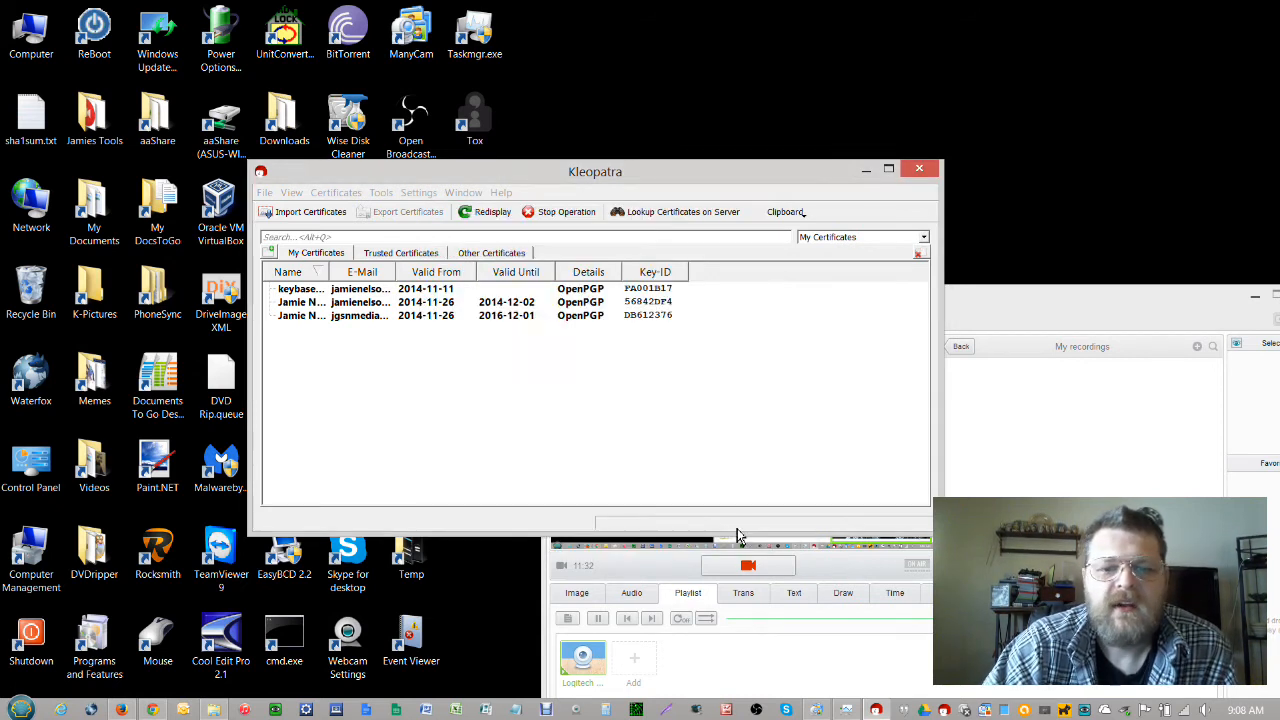
{"action": "left_click", "coordinate": [378, 322]}
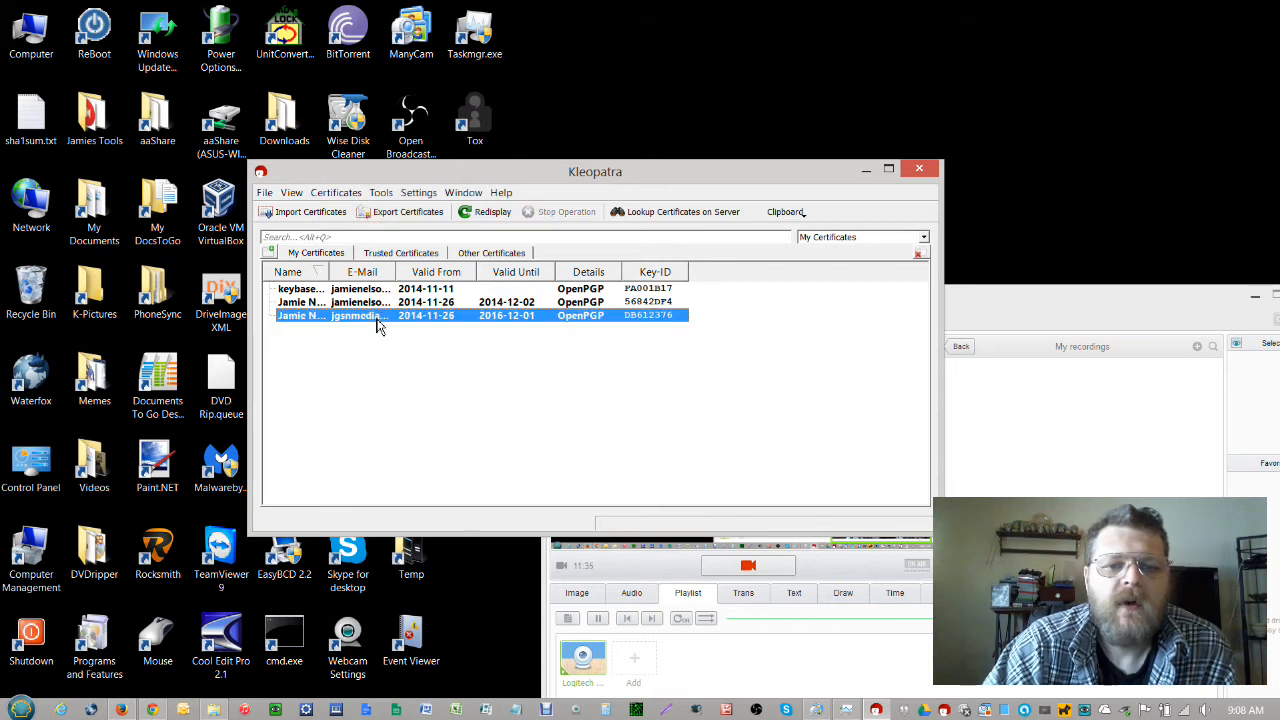
{"action": "left_click_drag", "start_coordinate": [394, 272], "coordinate": [493, 274]}
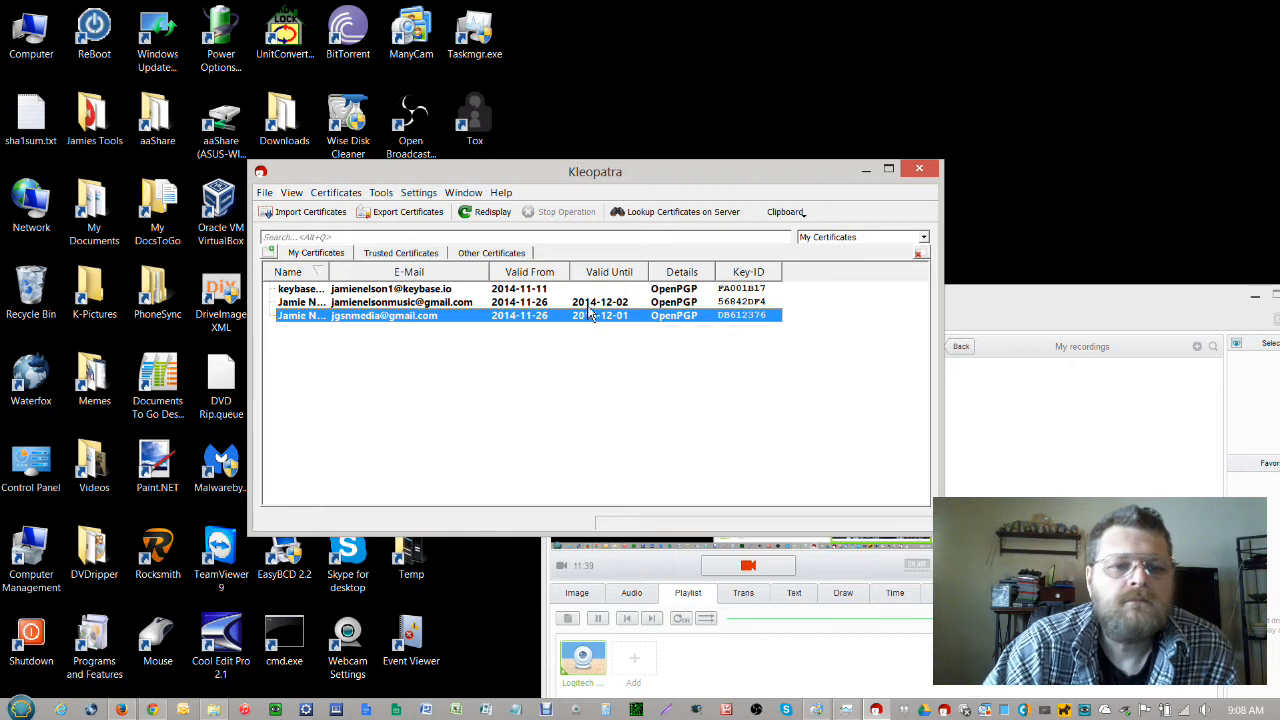
Move Kleopatra right and reselect the new certificate to view its validity tooltip
{"action": "left_click_drag", "start_coordinate": [513, 179], "coordinate": [635, 175]}
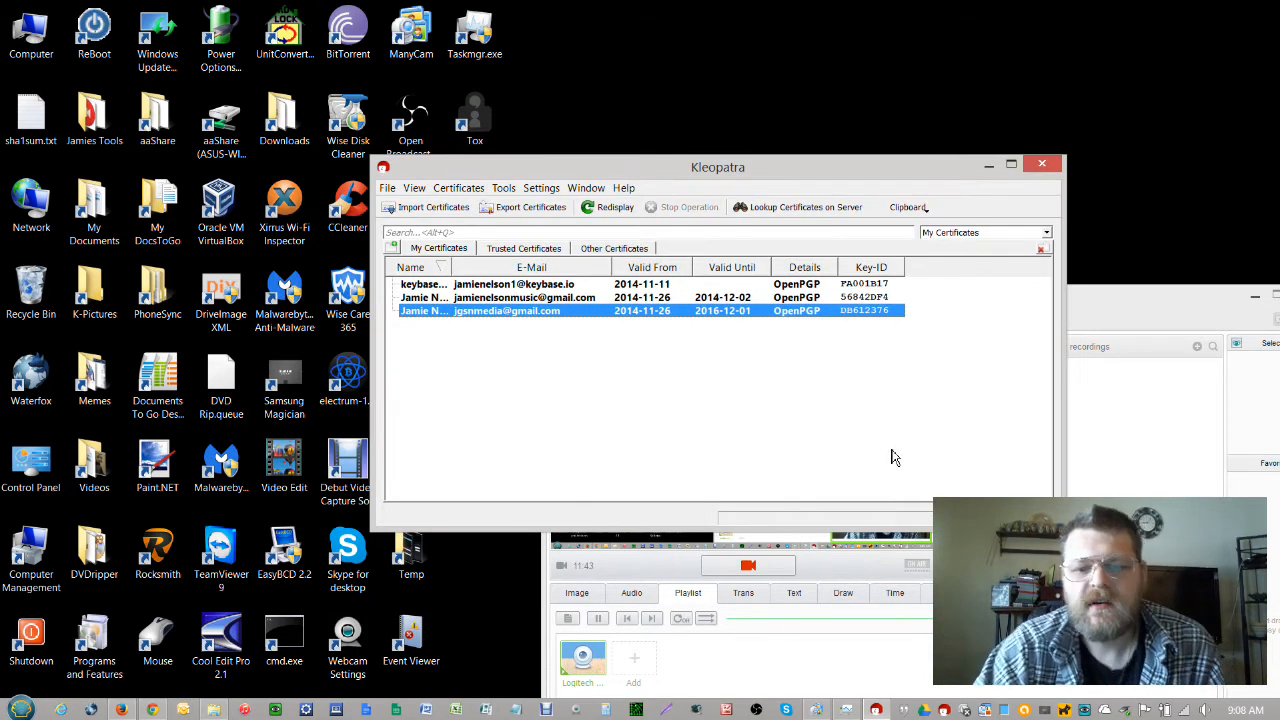
{"action": "left_click", "coordinate": [714, 378]}
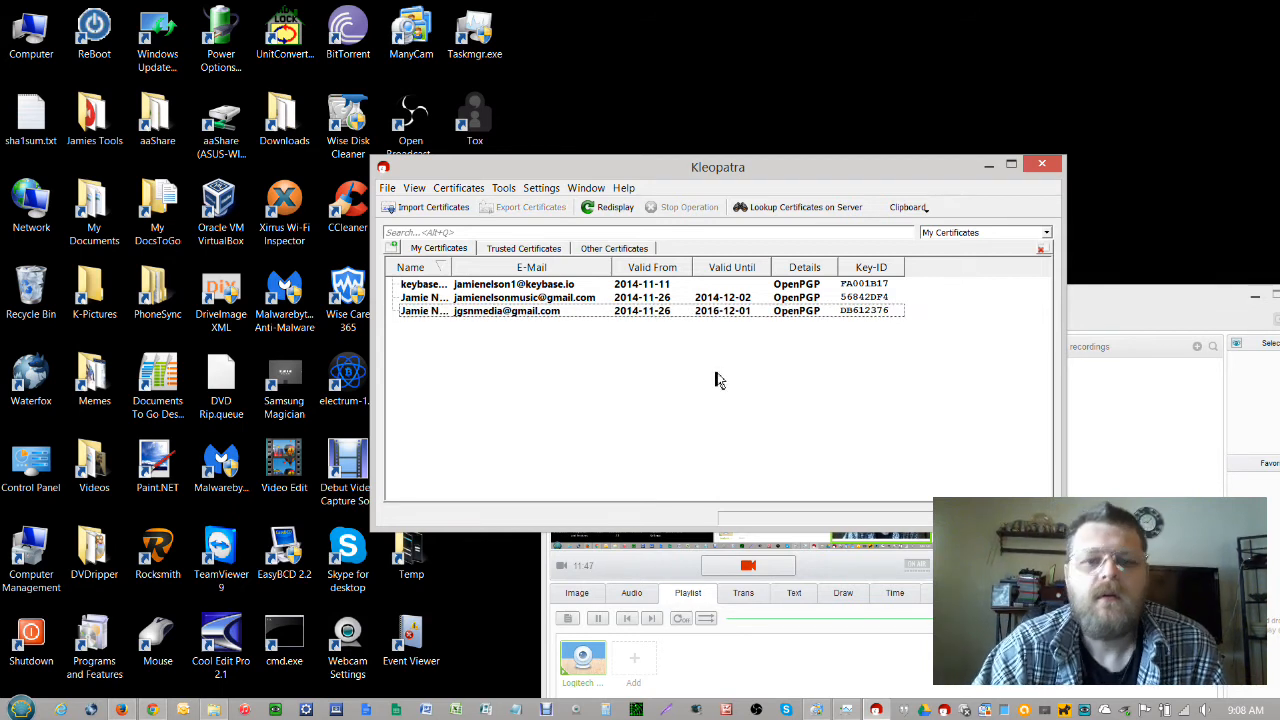
{"action": "left_click", "coordinate": [530, 314]}
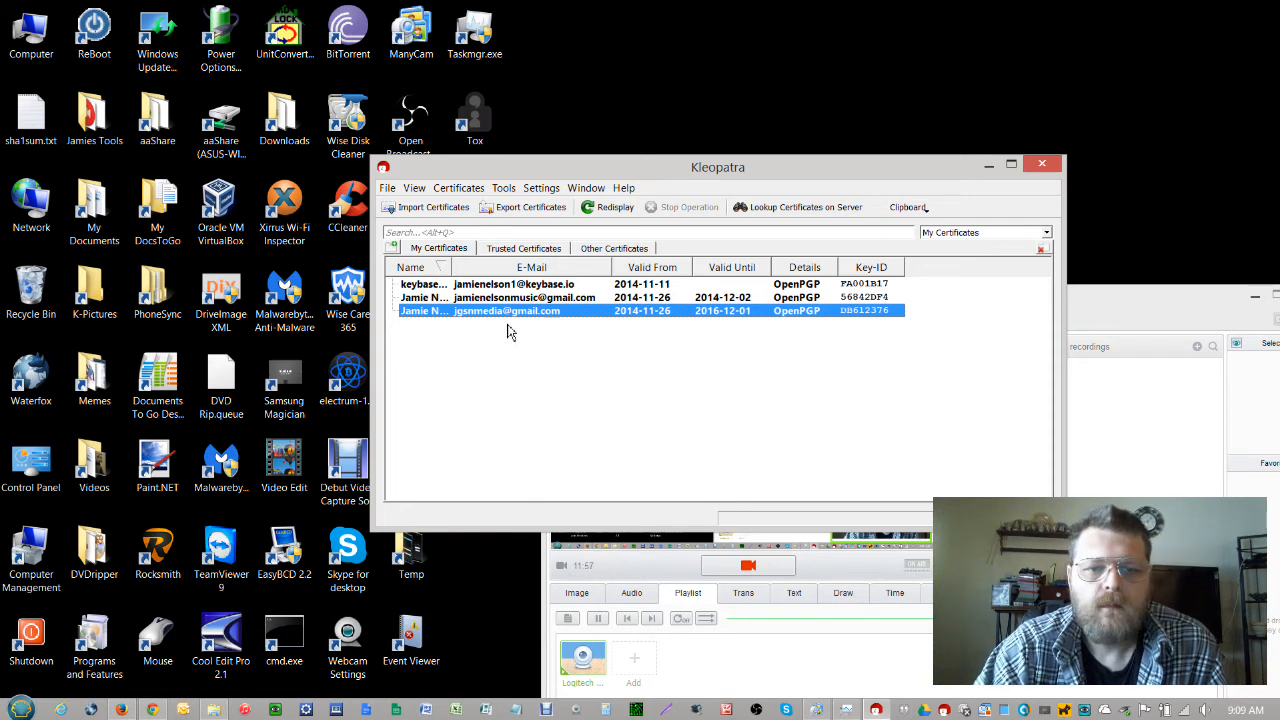
{"action": "mouse_move", "coordinate": [507, 318]}
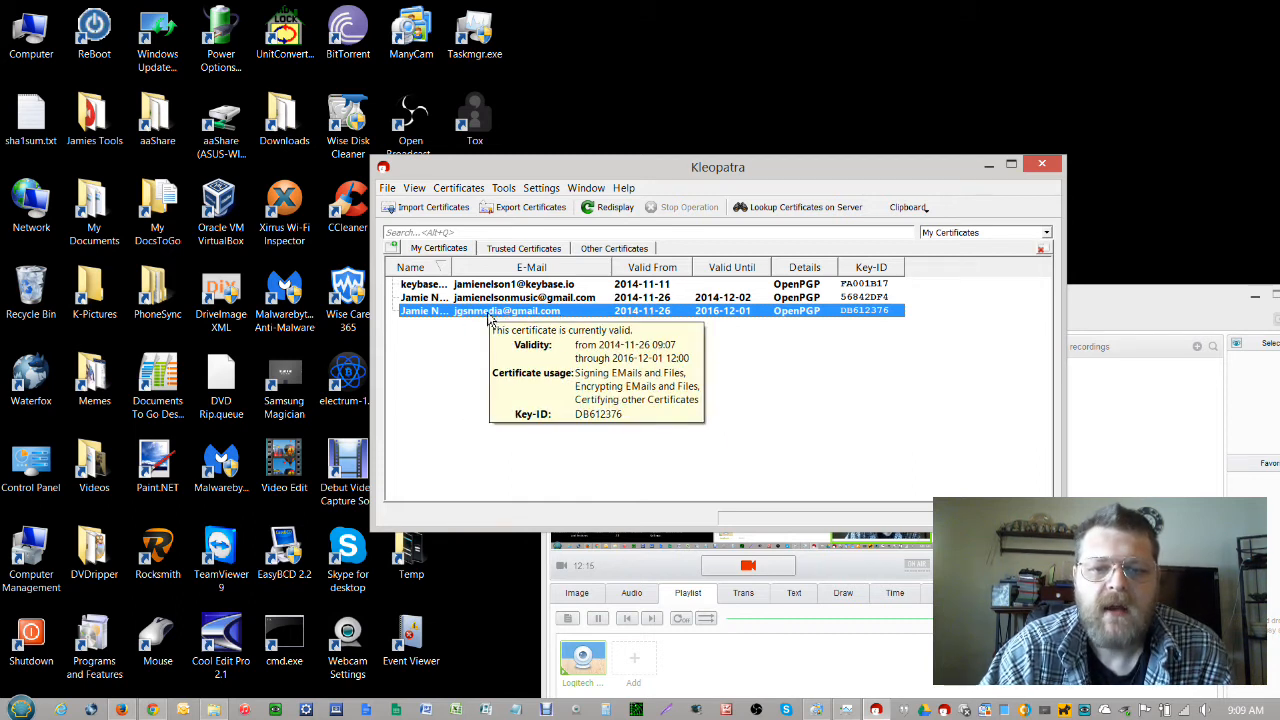
Compare certificates expiring 2014-12-02 and 2016-12-01 via their tooltips, then deselect
{"action": "left_click", "coordinate": [814, 429]}
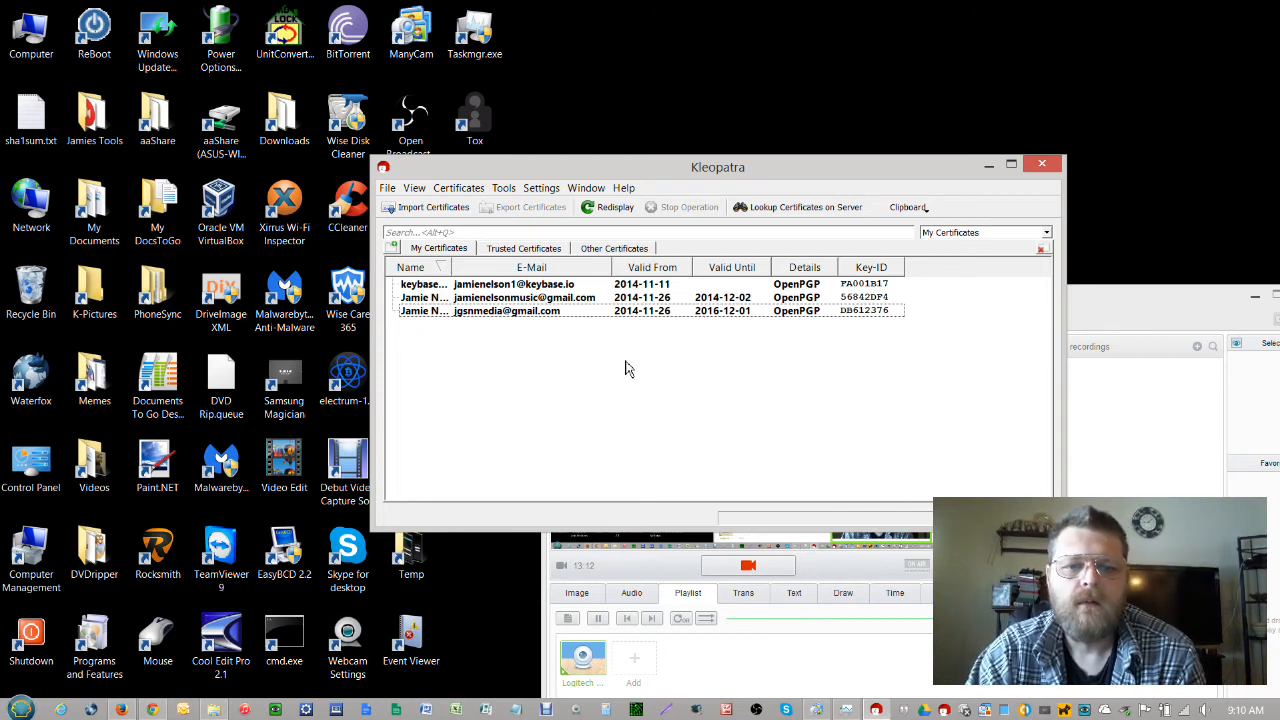
{"action": "left_click", "coordinate": [590, 303]}
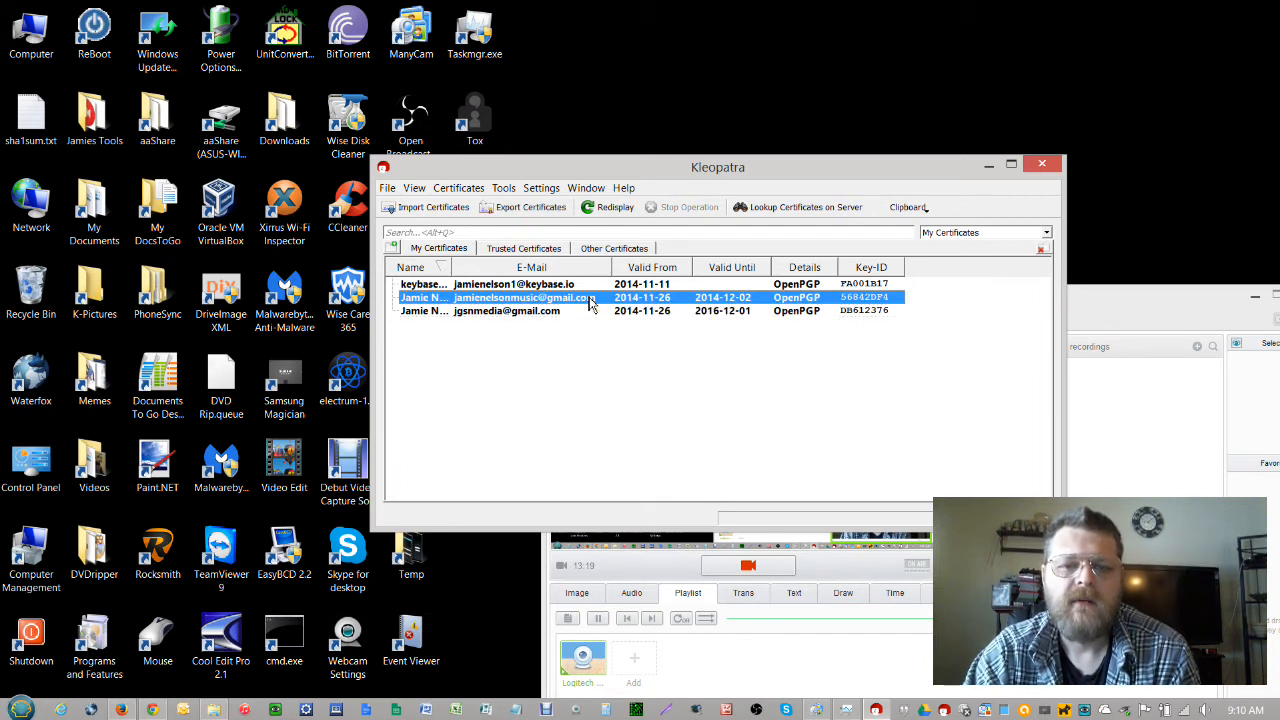
{"action": "left_click", "coordinate": [624, 380]}
{"action": "left_click", "coordinate": [605, 314]}
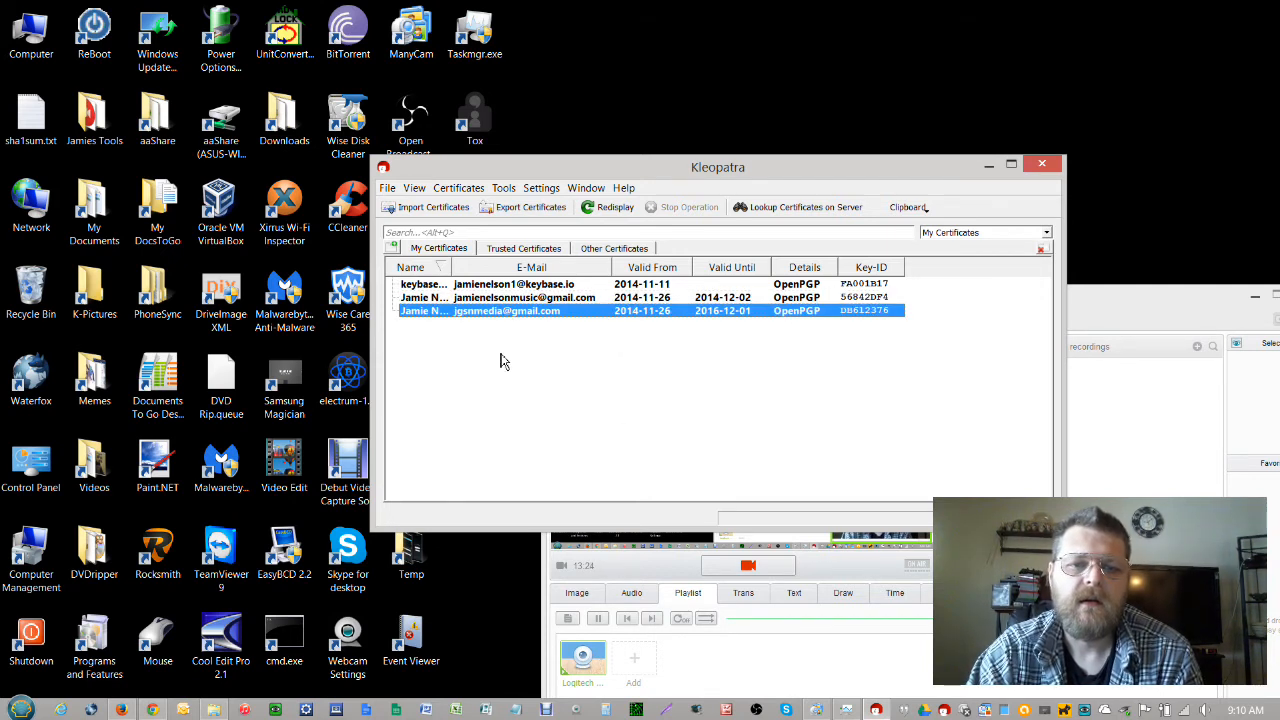
{"action": "mouse_move", "coordinate": [516, 320]}
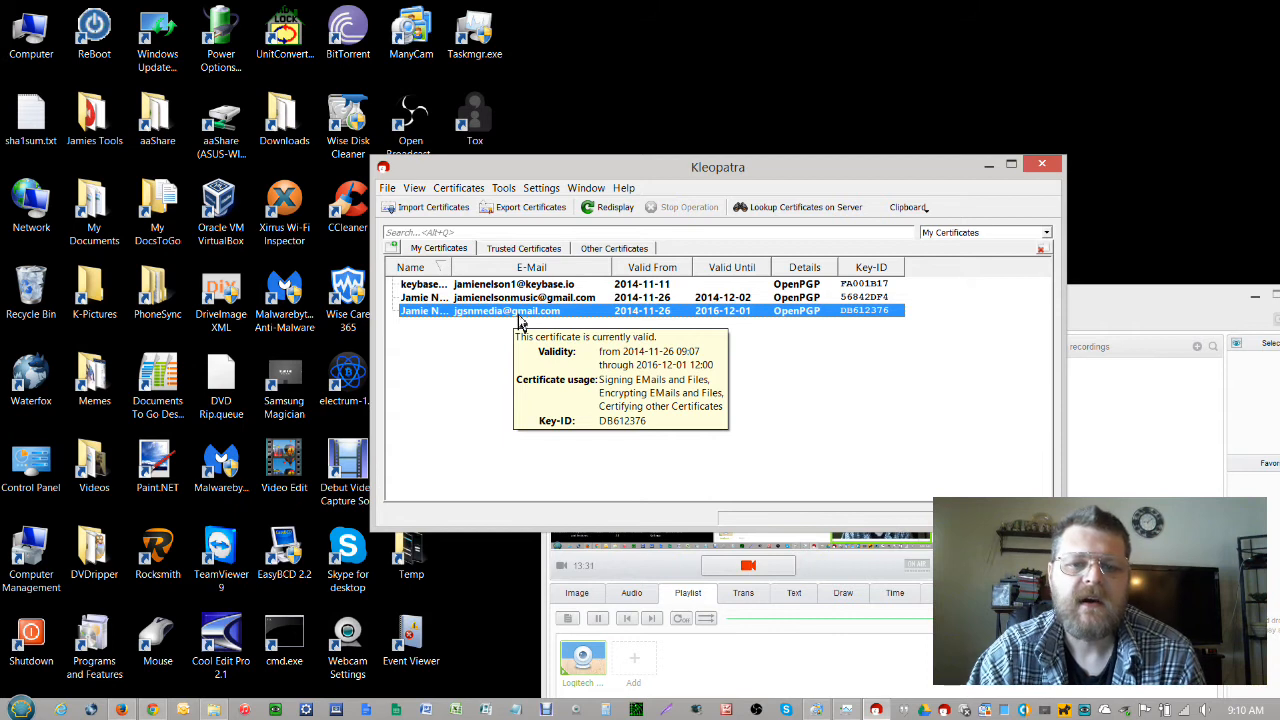
{"action": "left_click", "coordinate": [527, 410]}
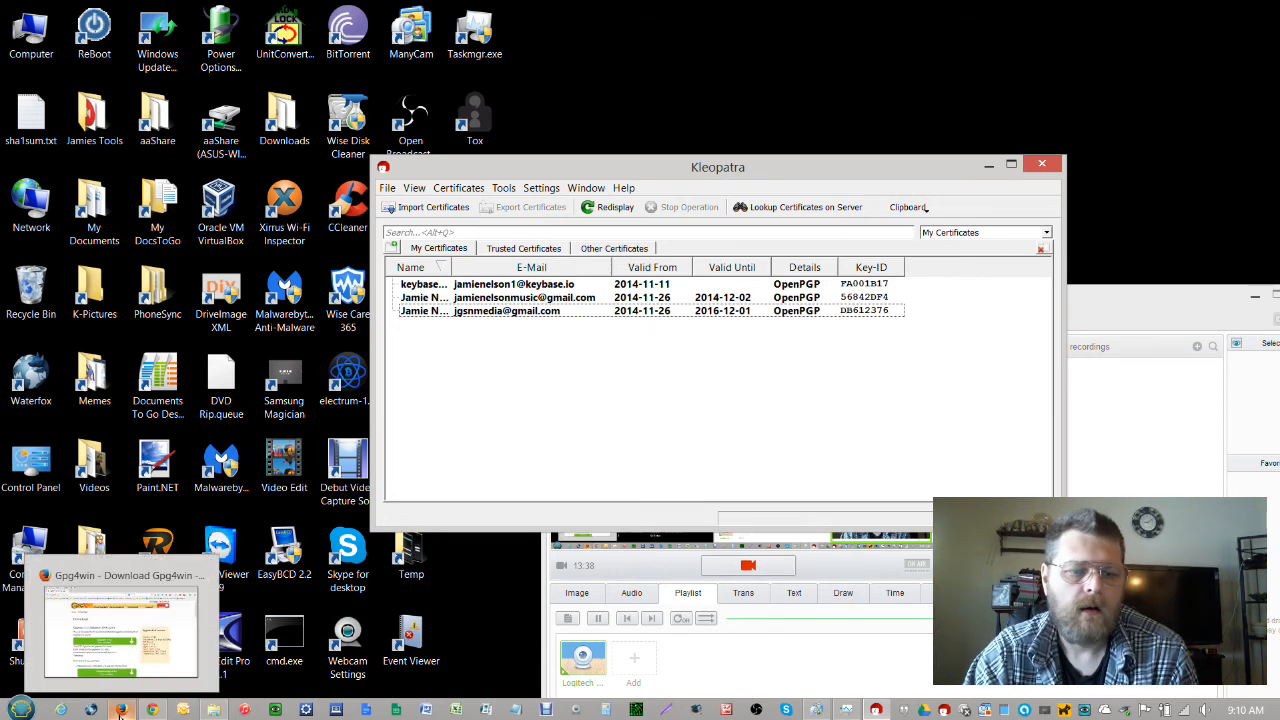
Open Gmail in Firefox and start a new message to the contact picked from autocomplete
{"action": "left_click", "coordinate": [120, 710]}
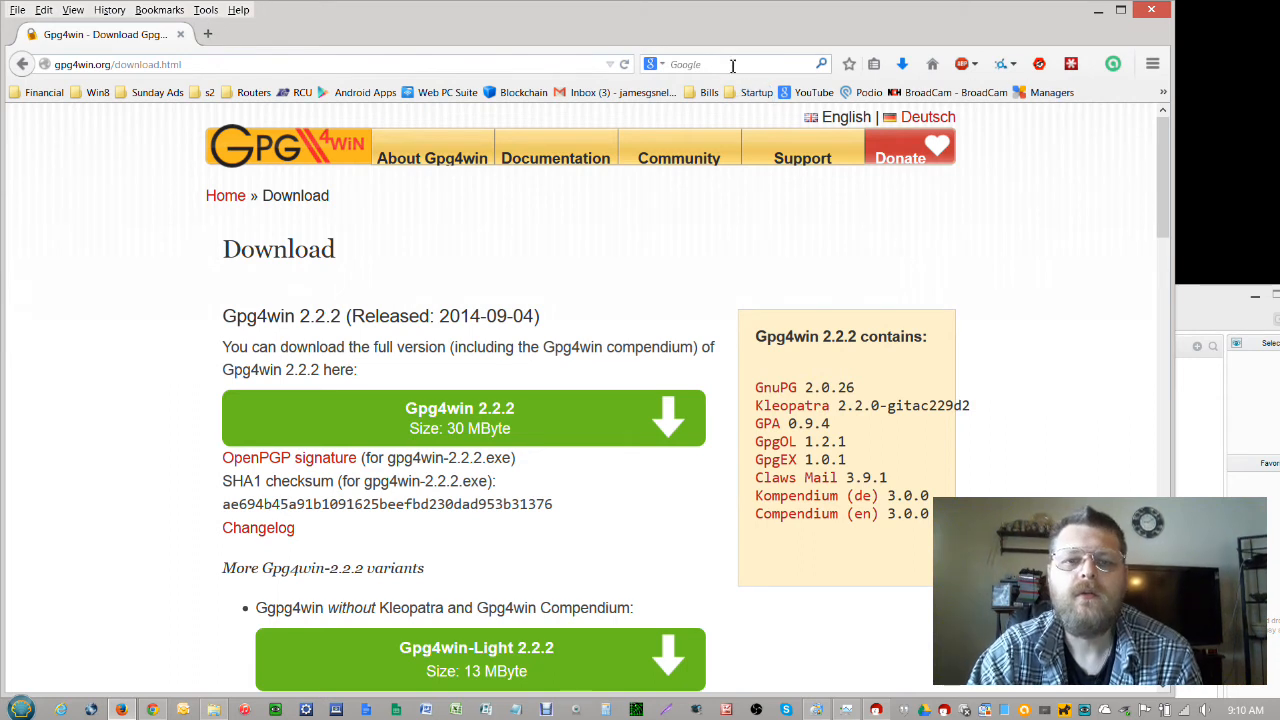
{"action": "left_click", "coordinate": [628, 94]}
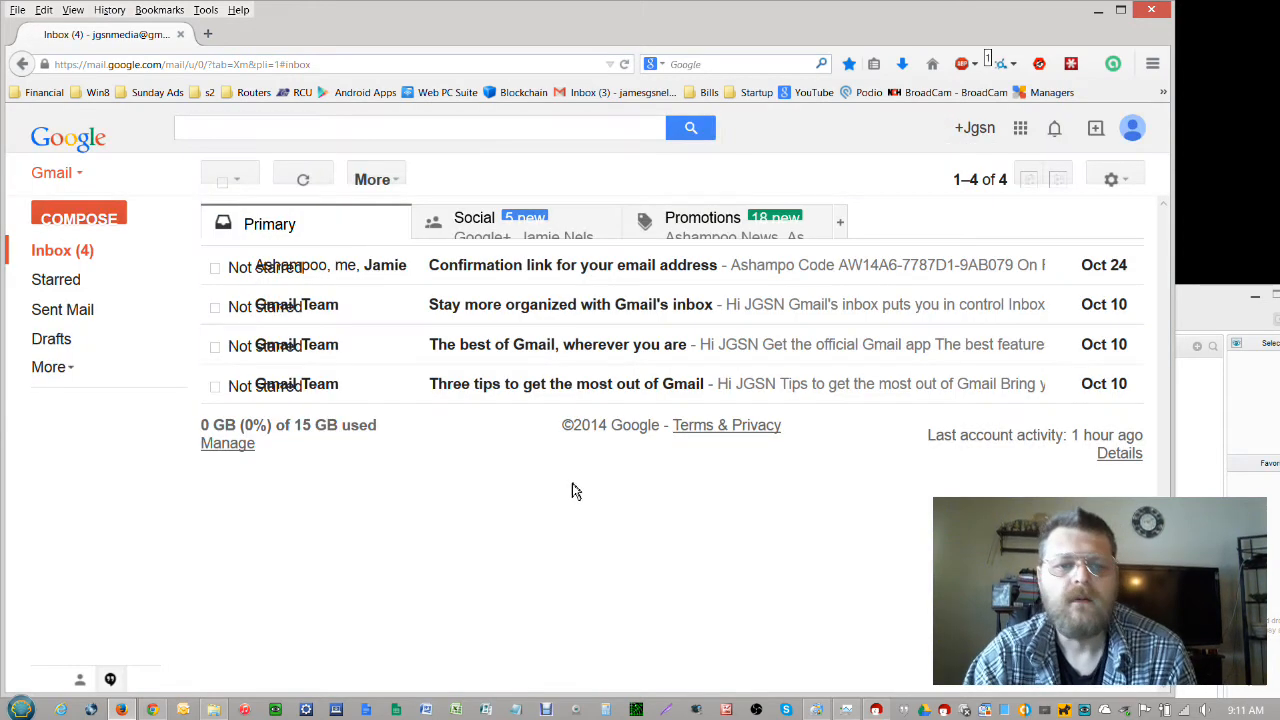
{"action": "left_click", "coordinate": [80, 222]}
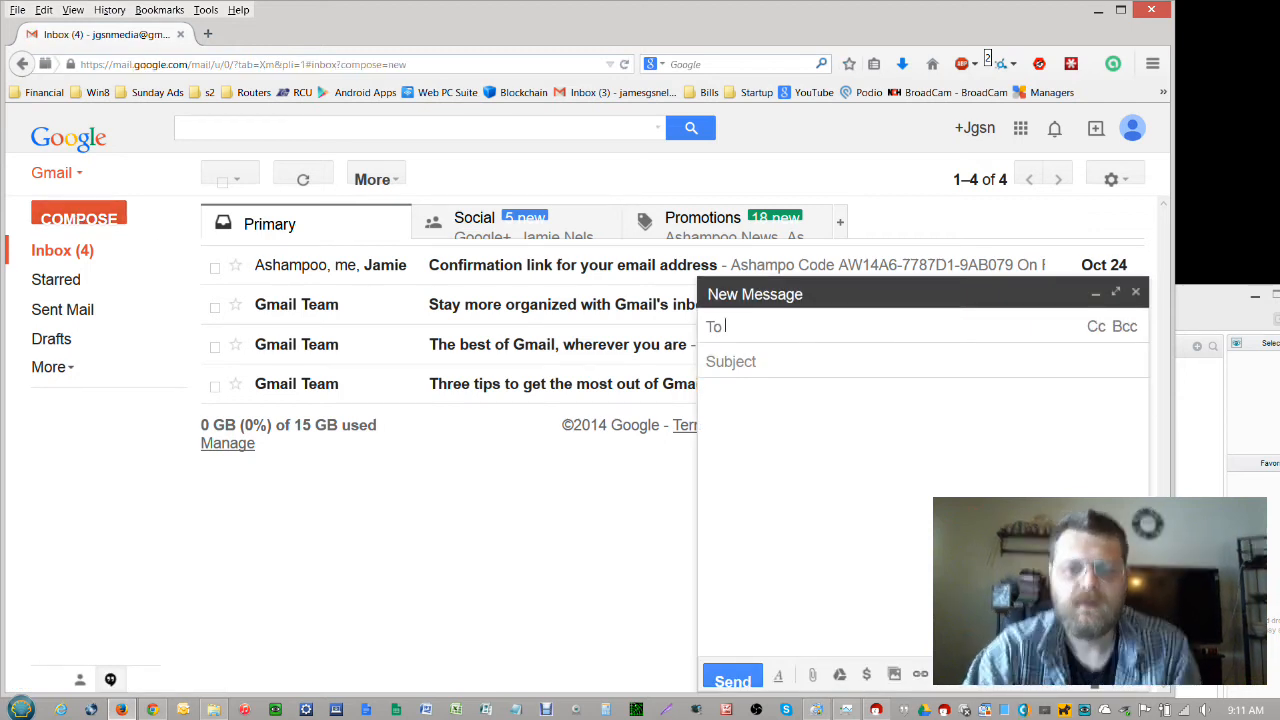
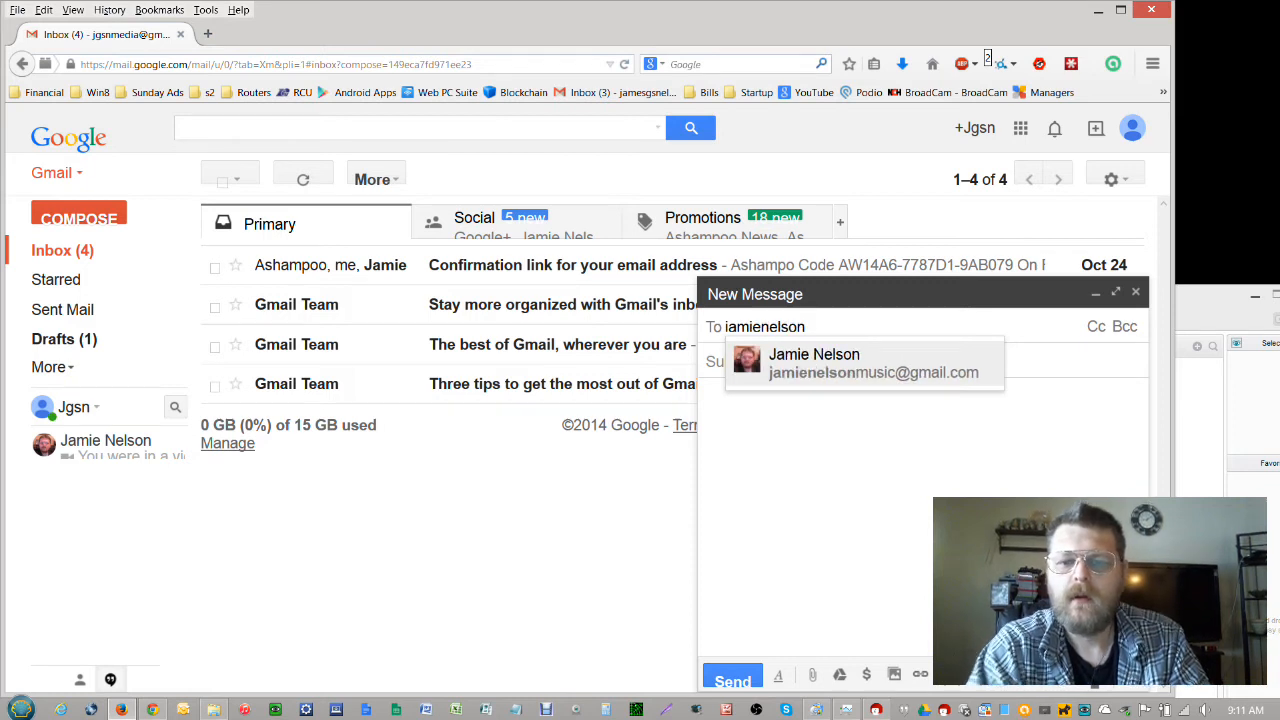
{"action": "left_click", "coordinate": [831, 366]}
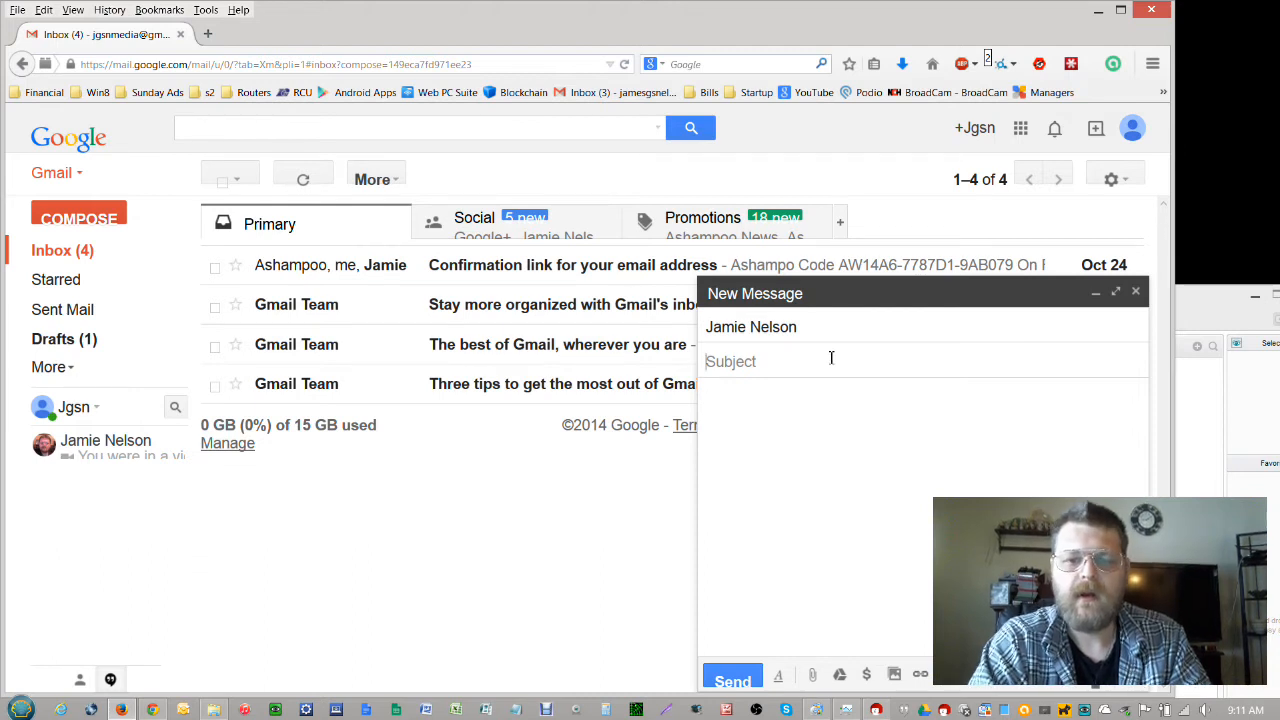
Enter the subject 'pgp test'
{"action": "type", "text": "pgo"}
{"action": "key", "text": "BackSpace"}
{"action": "type", "text": "p t"}
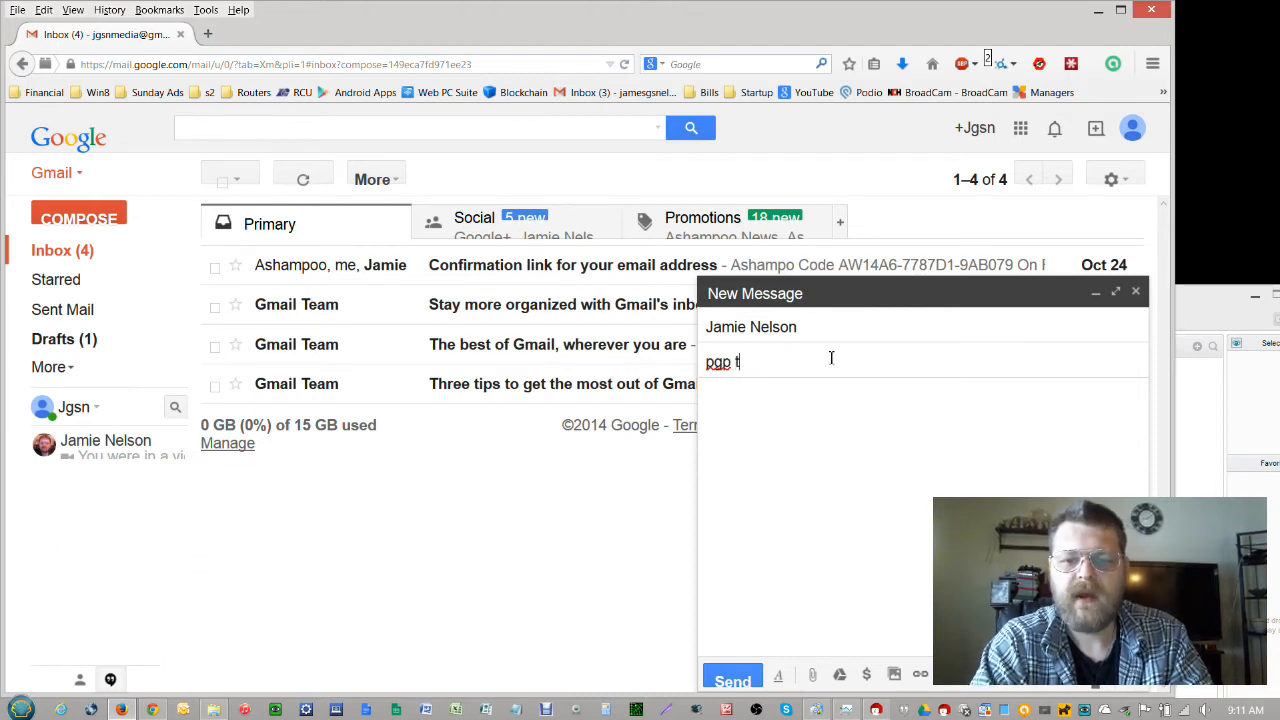
{"action": "type", "text": "est"}
{"action": "left_click", "coordinate": [826, 400]}
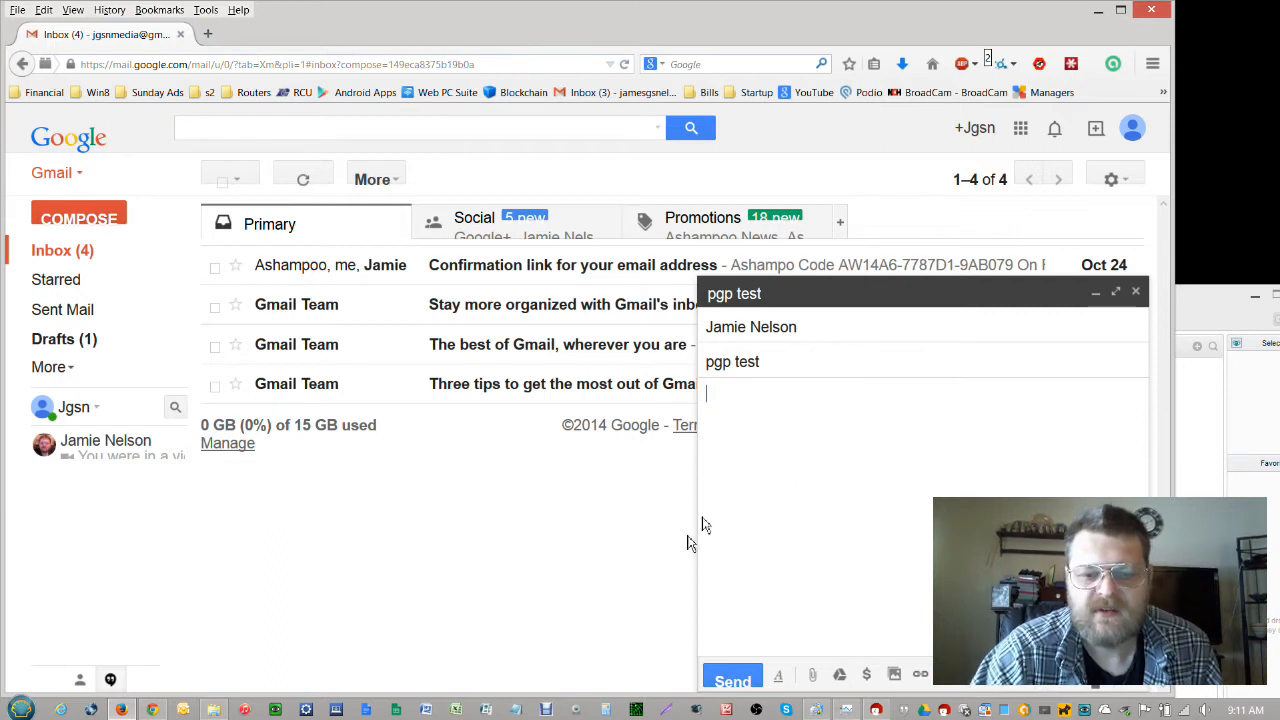
Open a blank Notepad document, moved higher on screen, abandoning File > Open
{"action": "left_click", "coordinate": [516, 710]}
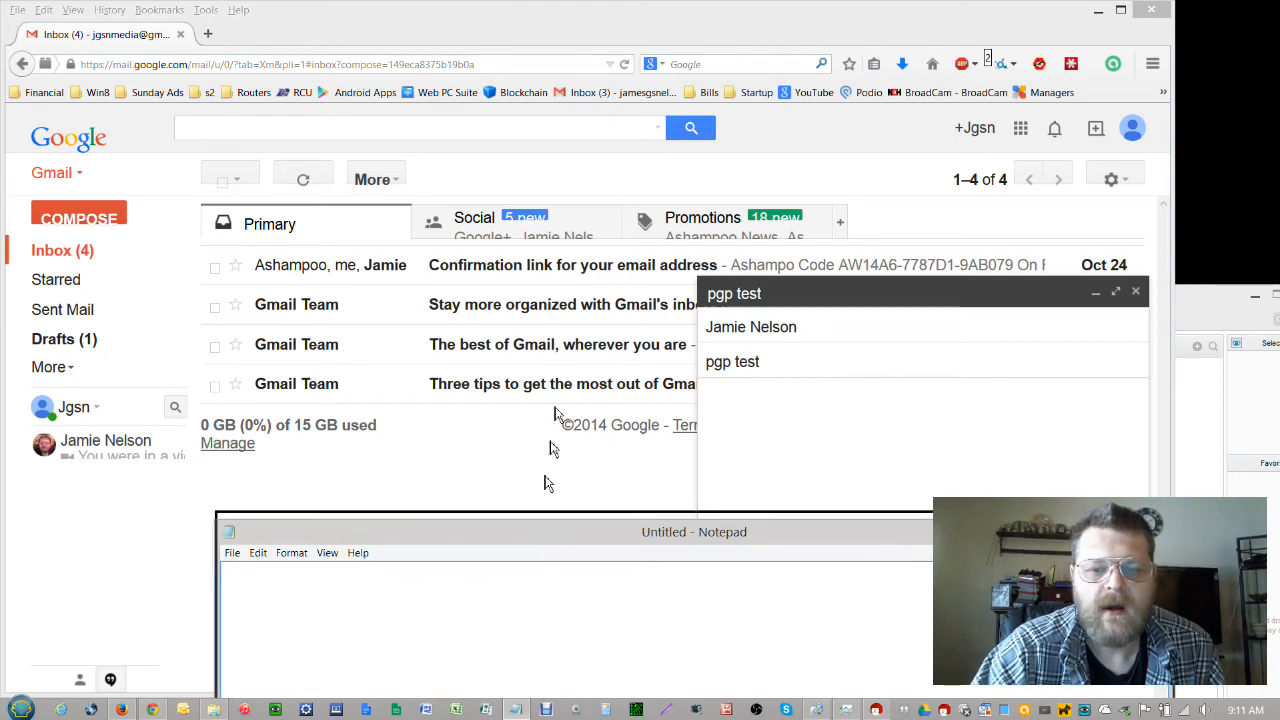
{"action": "left_click_drag", "start_coordinate": [536, 535], "coordinate": [544, 252]}
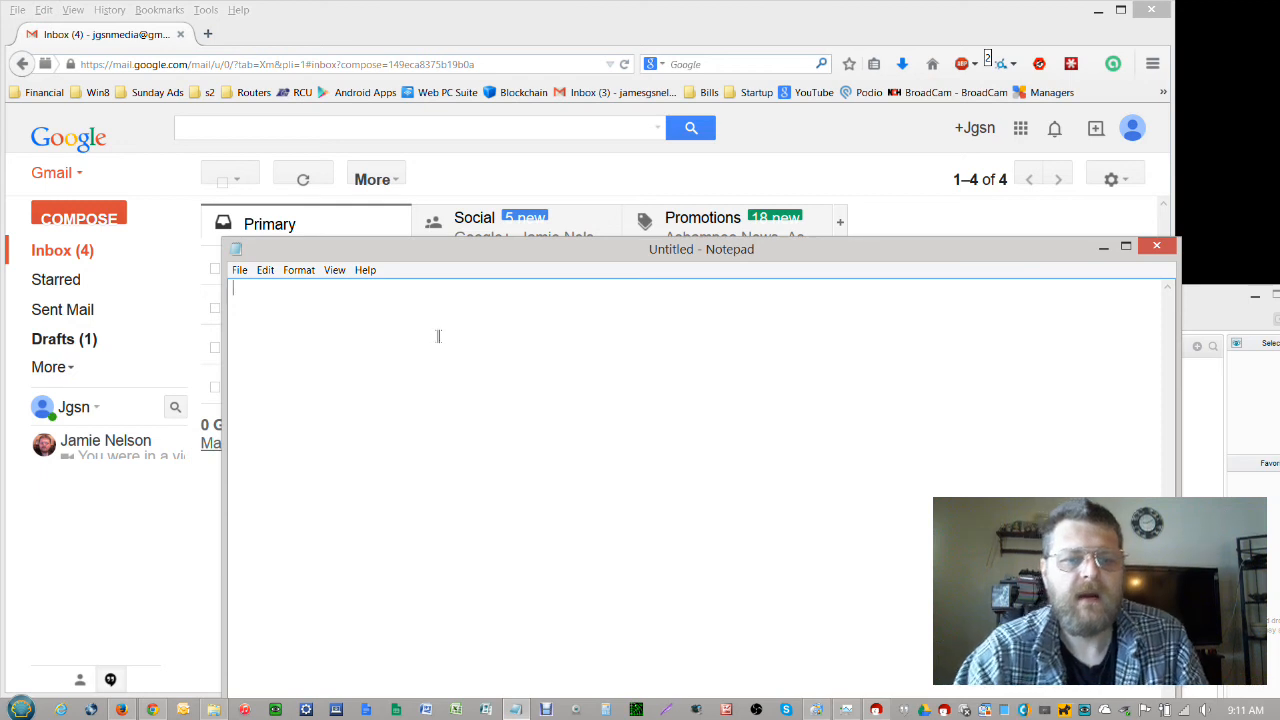
{"action": "left_click", "coordinate": [240, 271]}
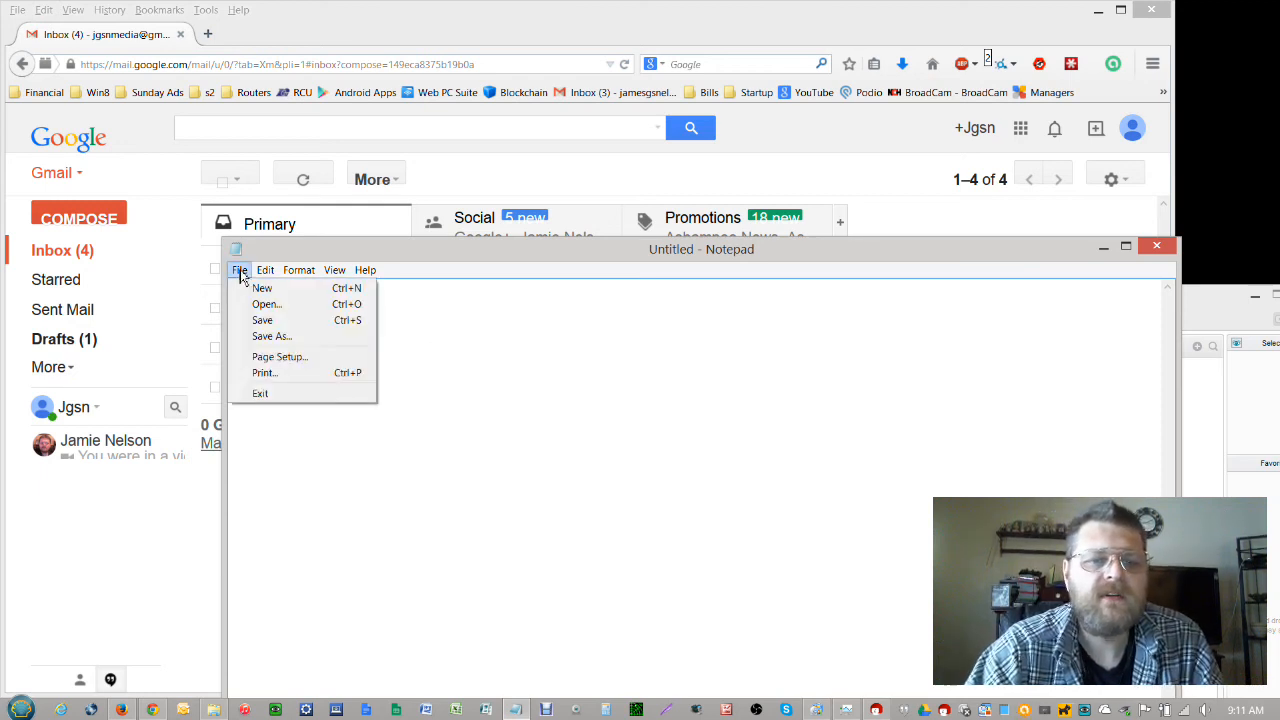
{"action": "left_click", "coordinate": [263, 304]}
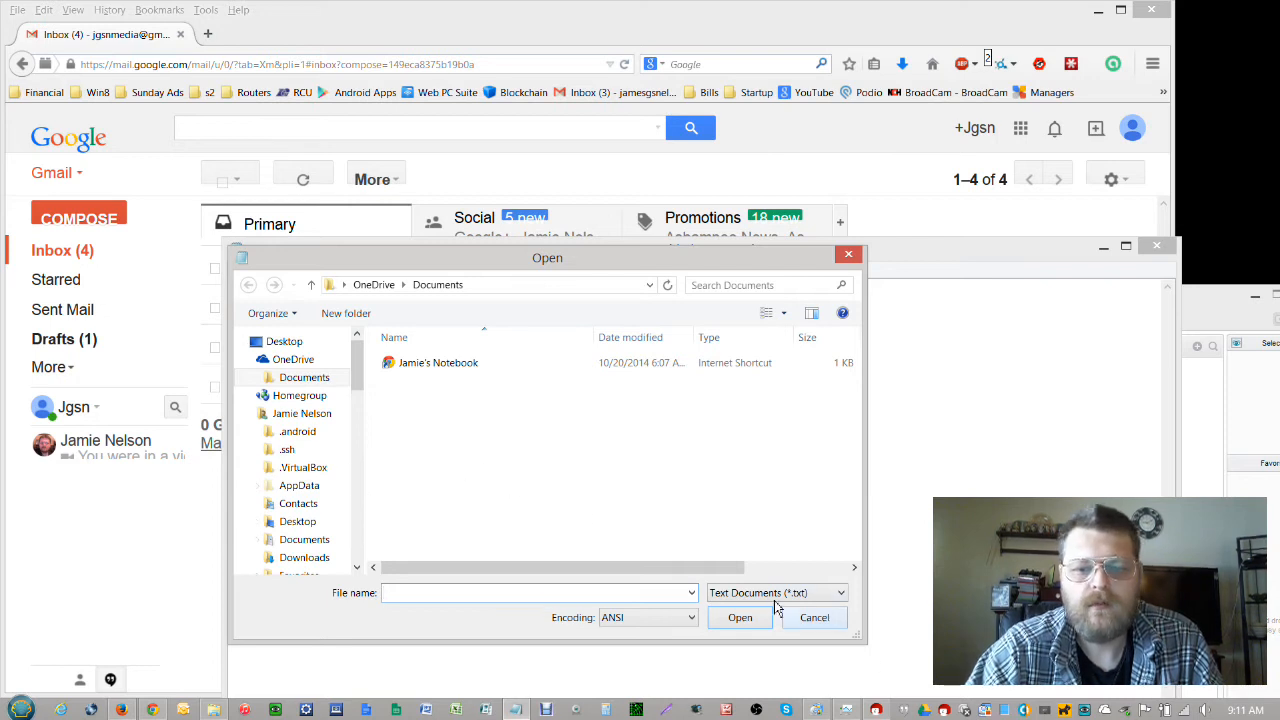
{"action": "left_click", "coordinate": [816, 619]}
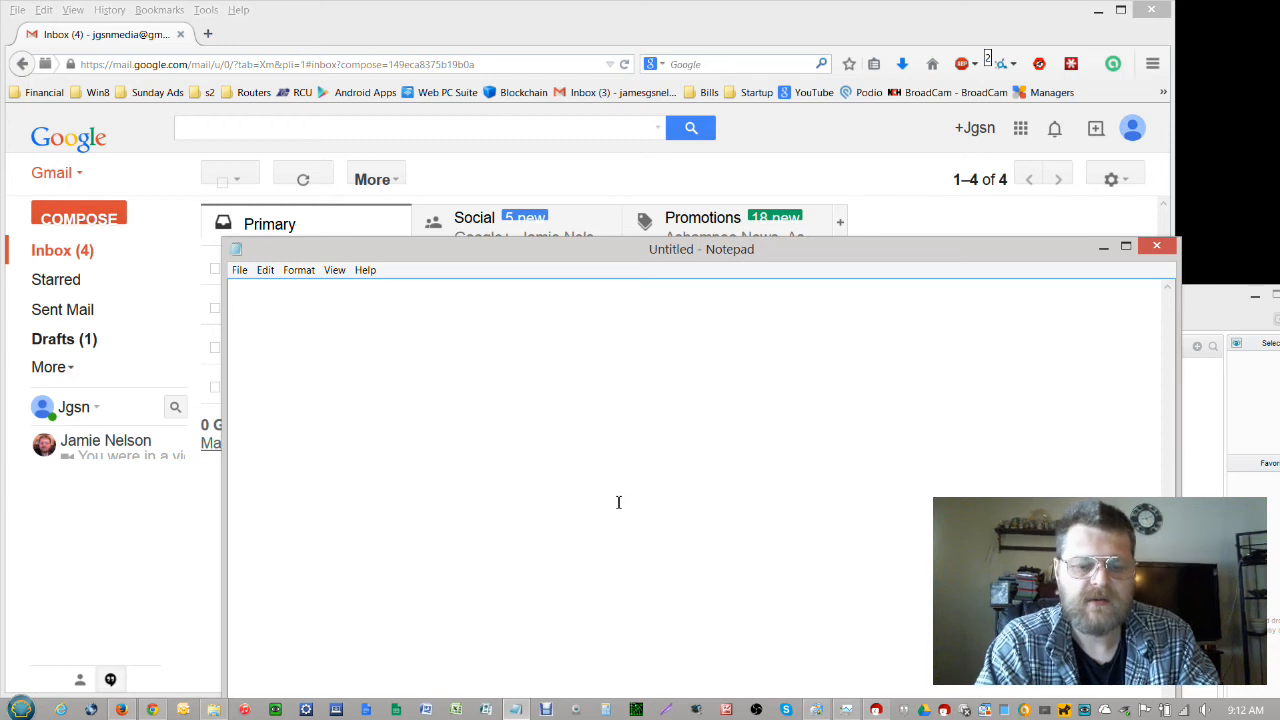
Type the one-line test message about the sender's new key pair and copy it
{"action": "type", "text": "this is"}
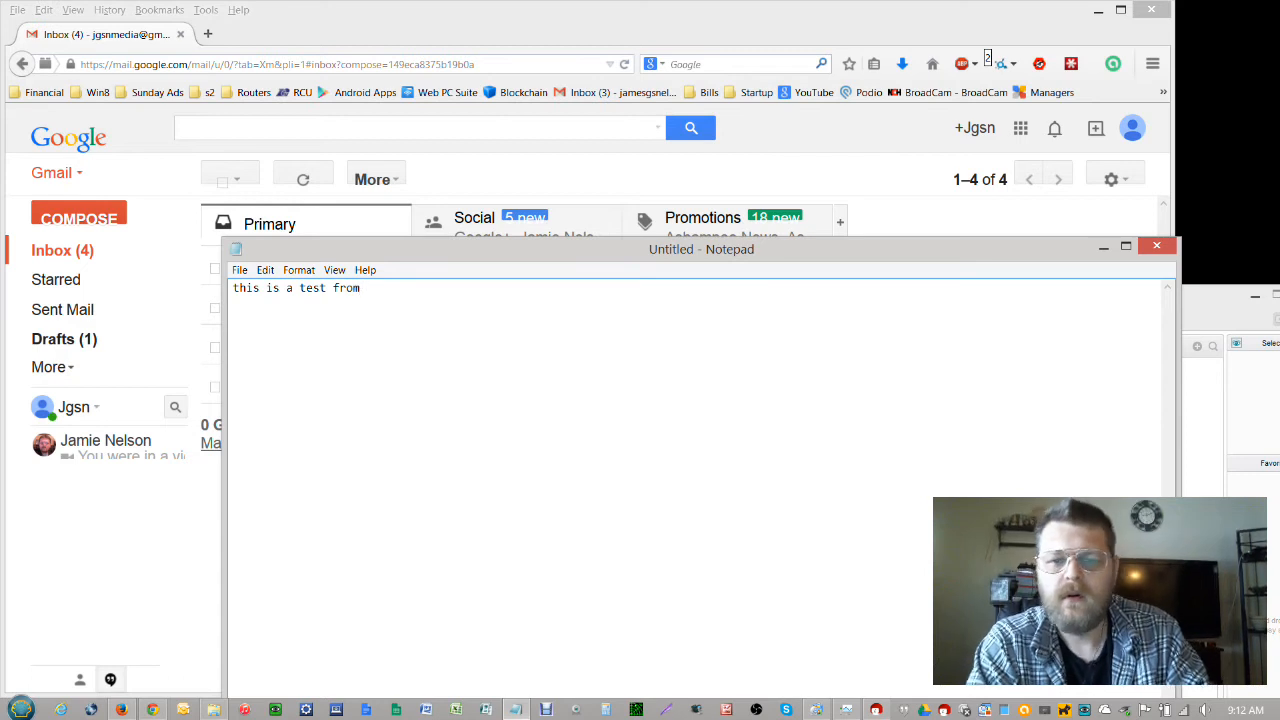
{"action": "type", "text": "a test from jamie's new k"}
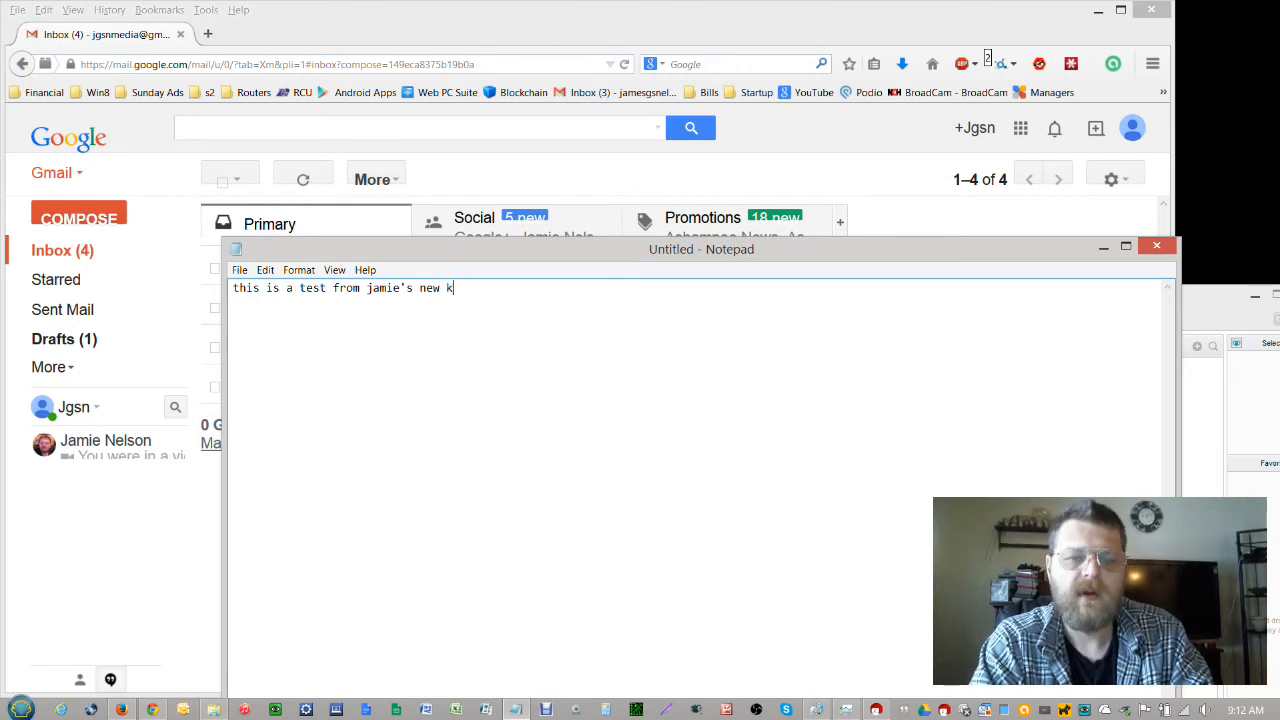
{"action": "type", "text": "ey pair"}
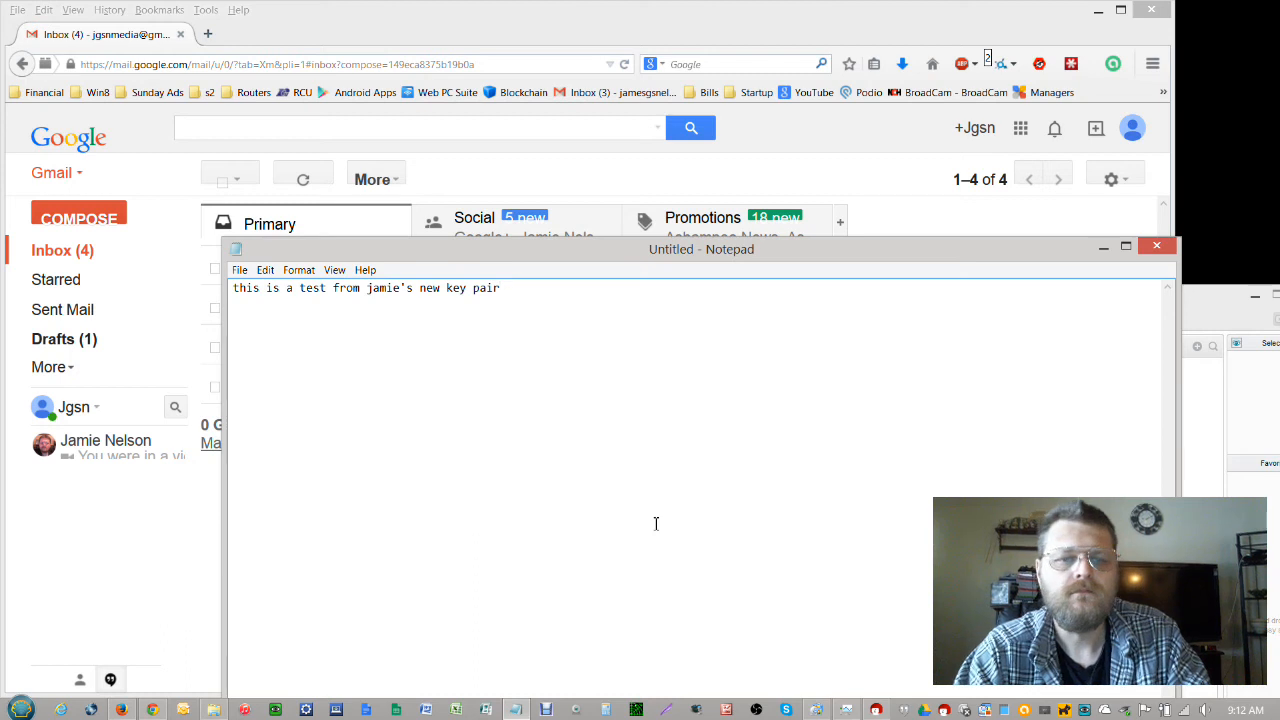
{"action": "left_click_drag", "start_coordinate": [514, 290], "coordinate": [236, 290]}
{"action": "key", "text": "ctrl+c"}
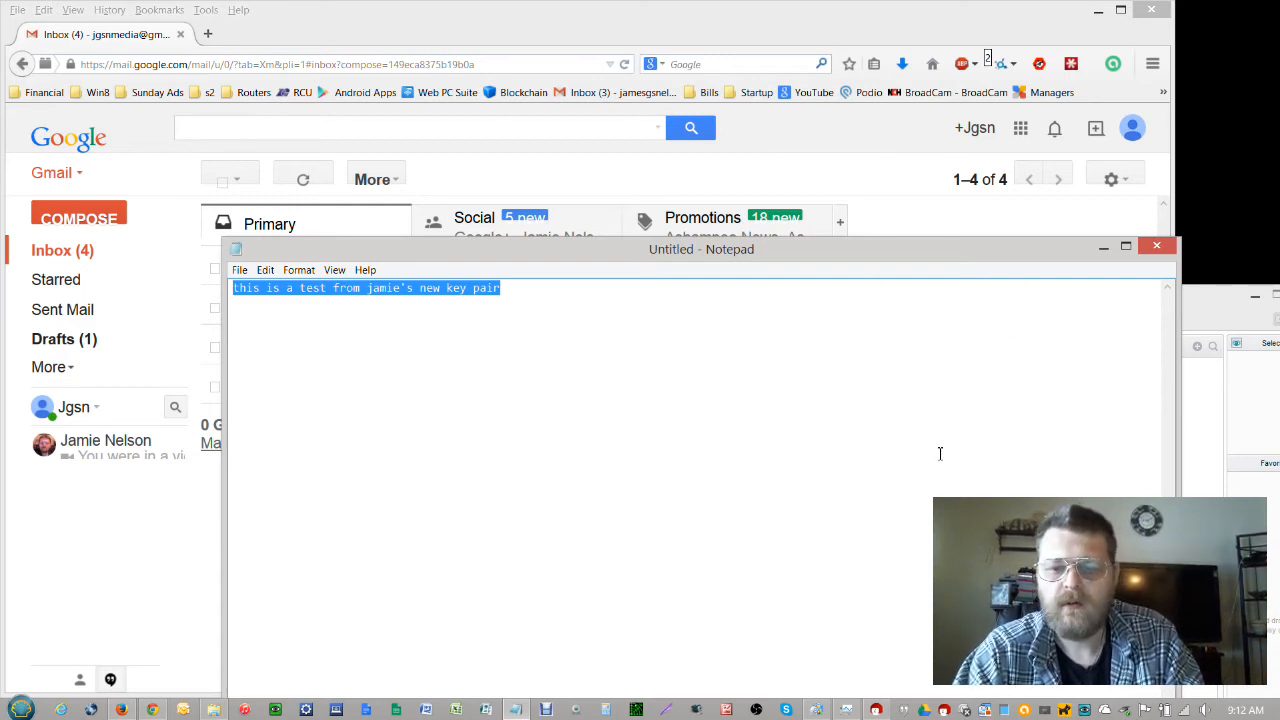
{"action": "mouse_move", "coordinate": [891, 709]}
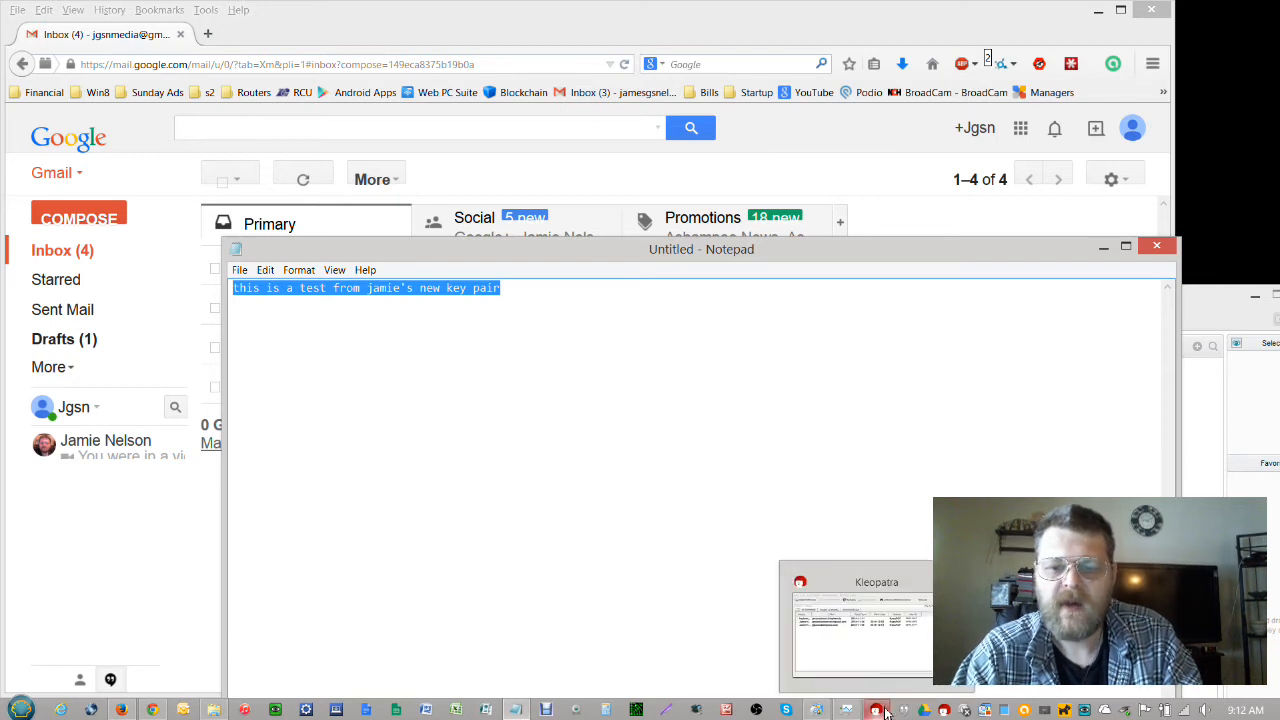
{"action": "left_click", "coordinate": [437, 390]}
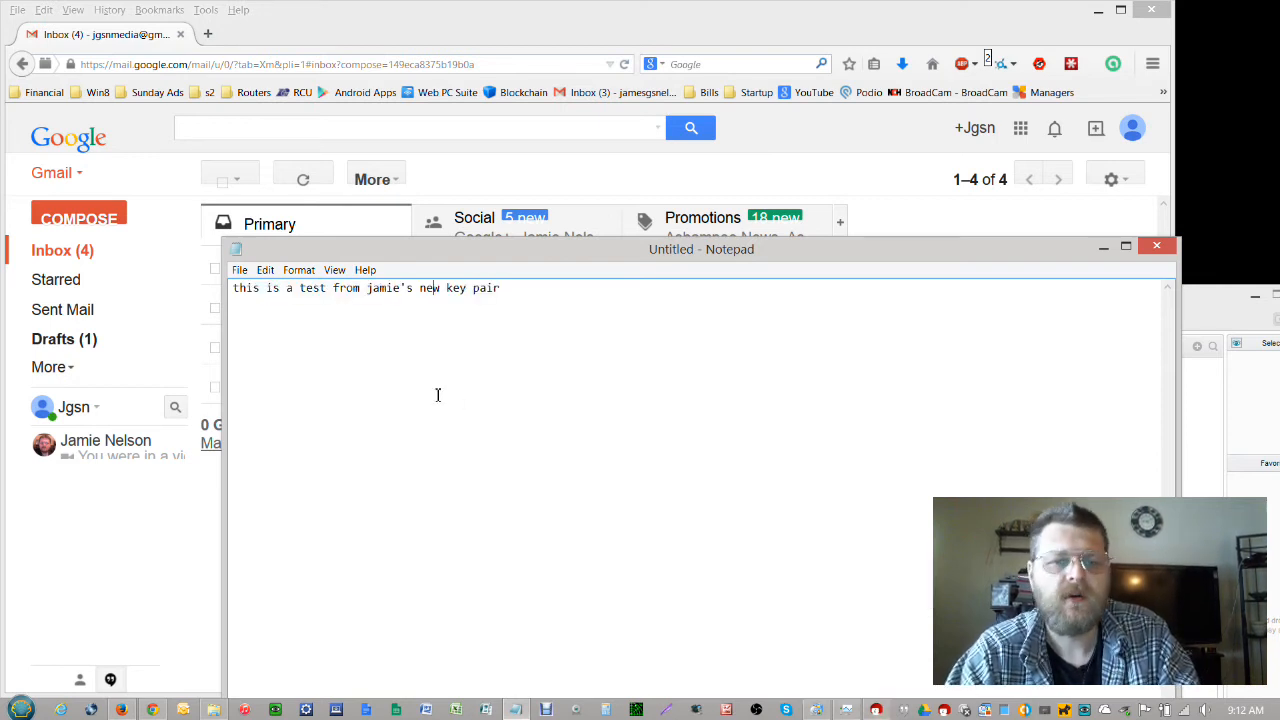
{"action": "left_click", "coordinate": [14, 710]}
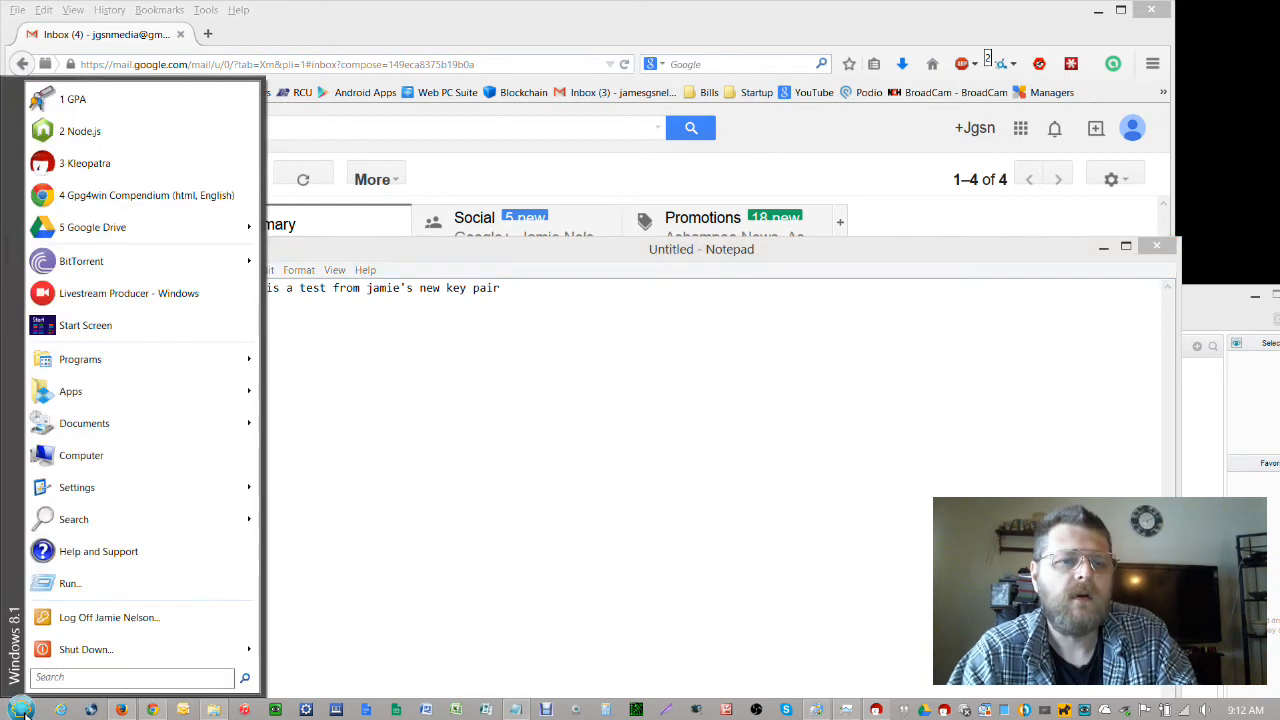
Launch GNU Privacy Assistant, paste the test sentence into its Clipboard, and choose Encrypt
{"action": "left_click", "coordinate": [97, 104]}
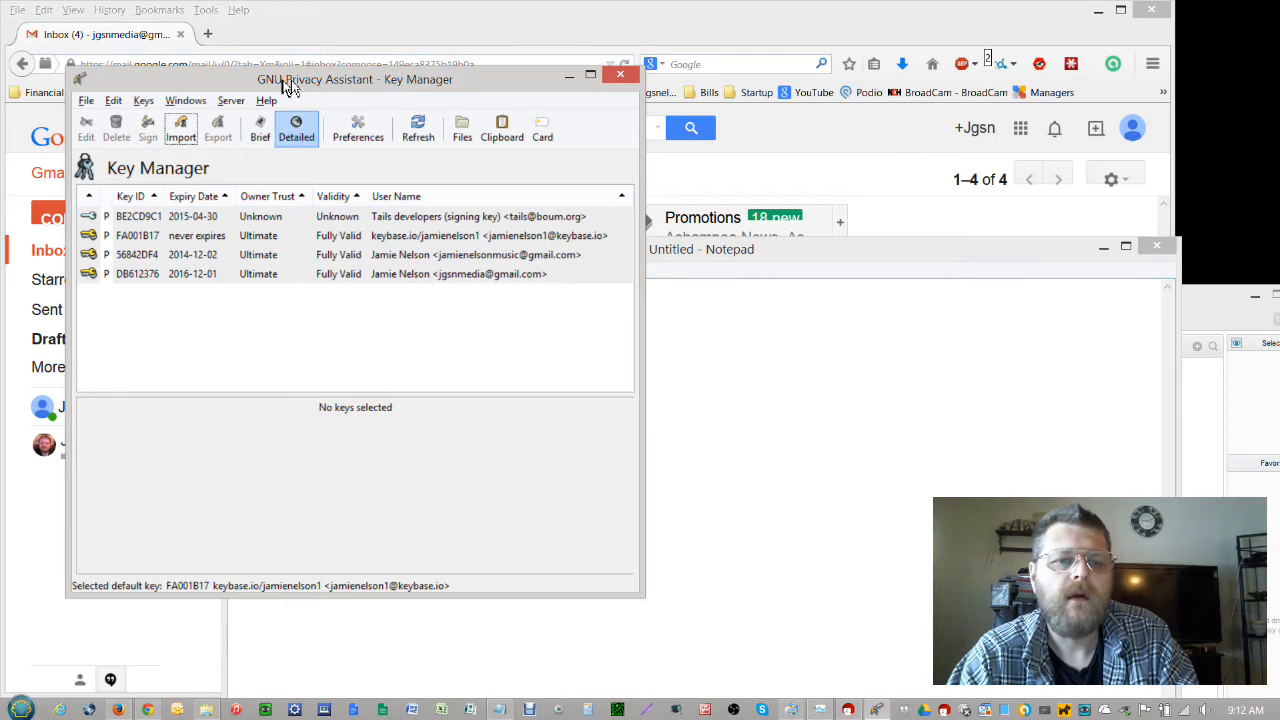
{"action": "left_click_drag", "start_coordinate": [290, 88], "coordinate": [710, 88]}
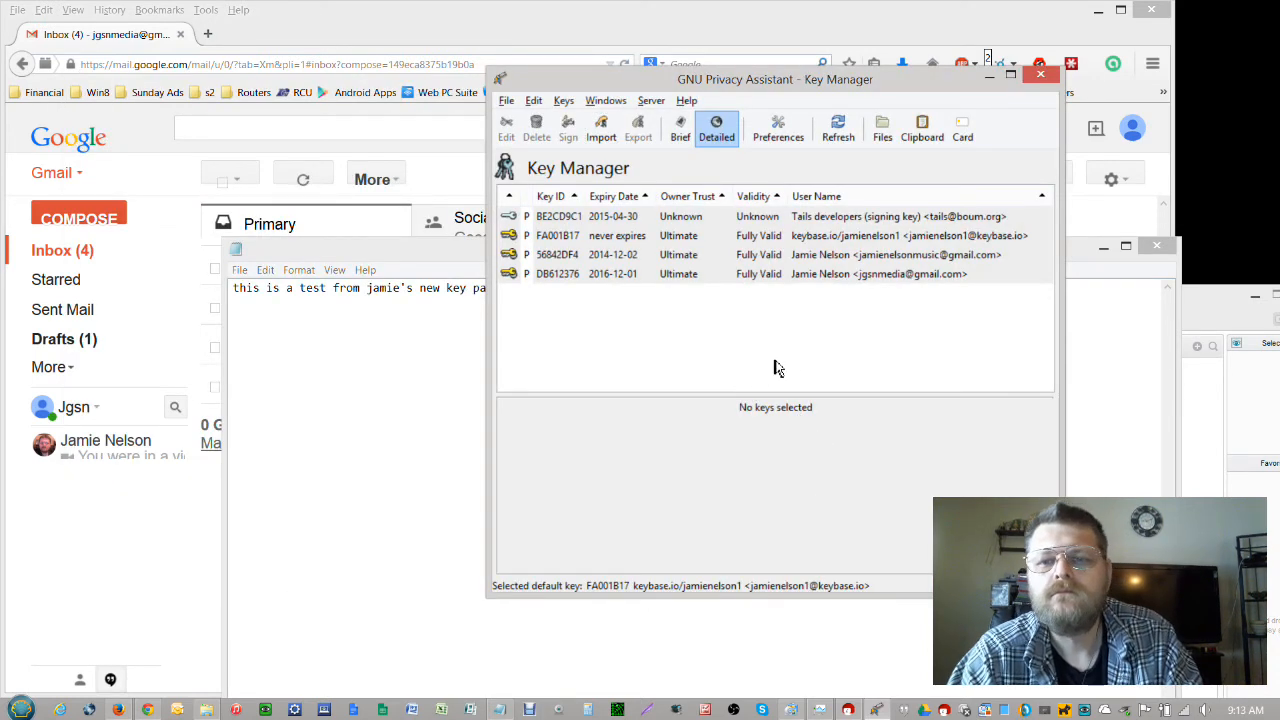
{"action": "left_click", "coordinate": [926, 133]}
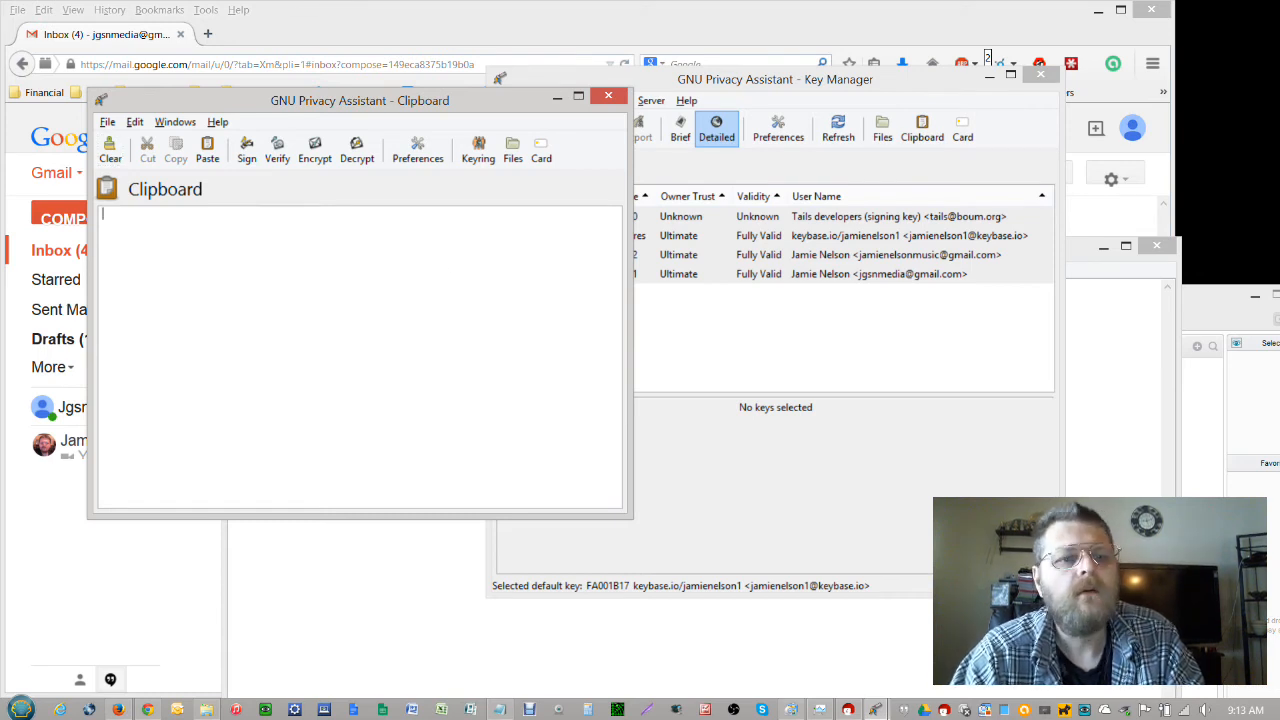
{"action": "left_click", "coordinate": [208, 150]}
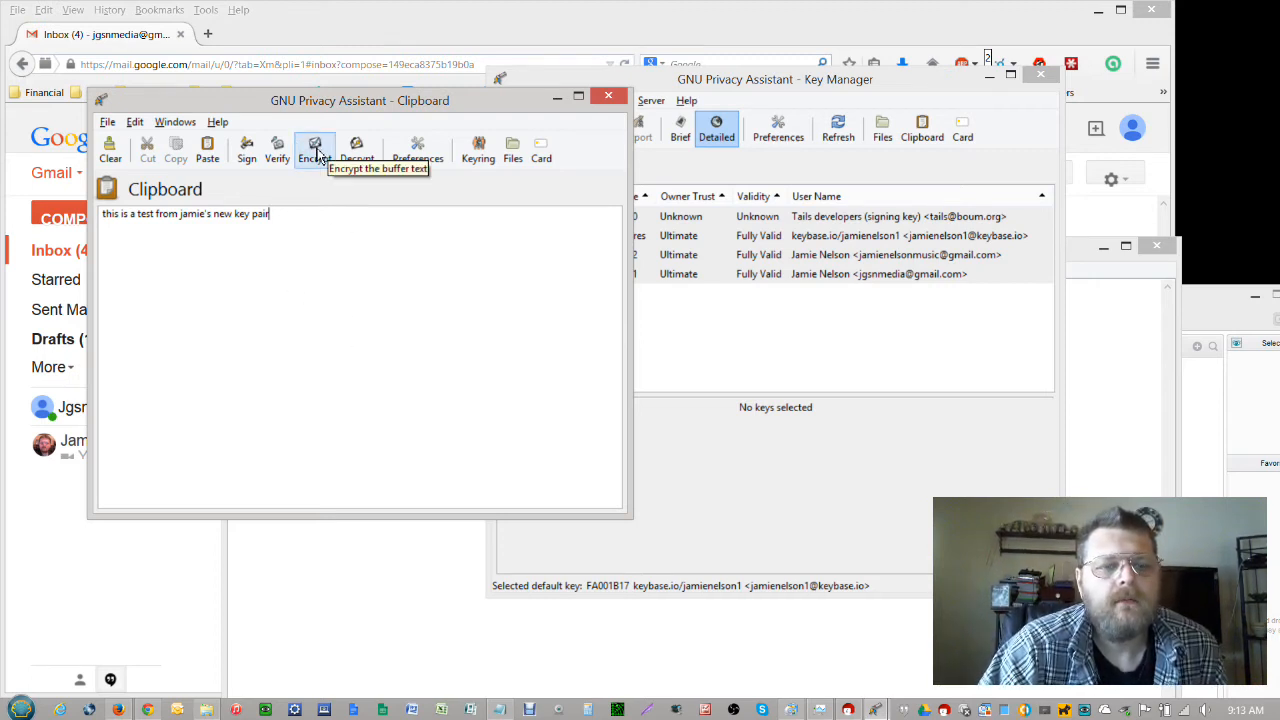
{"action": "left_click", "coordinate": [318, 152]}
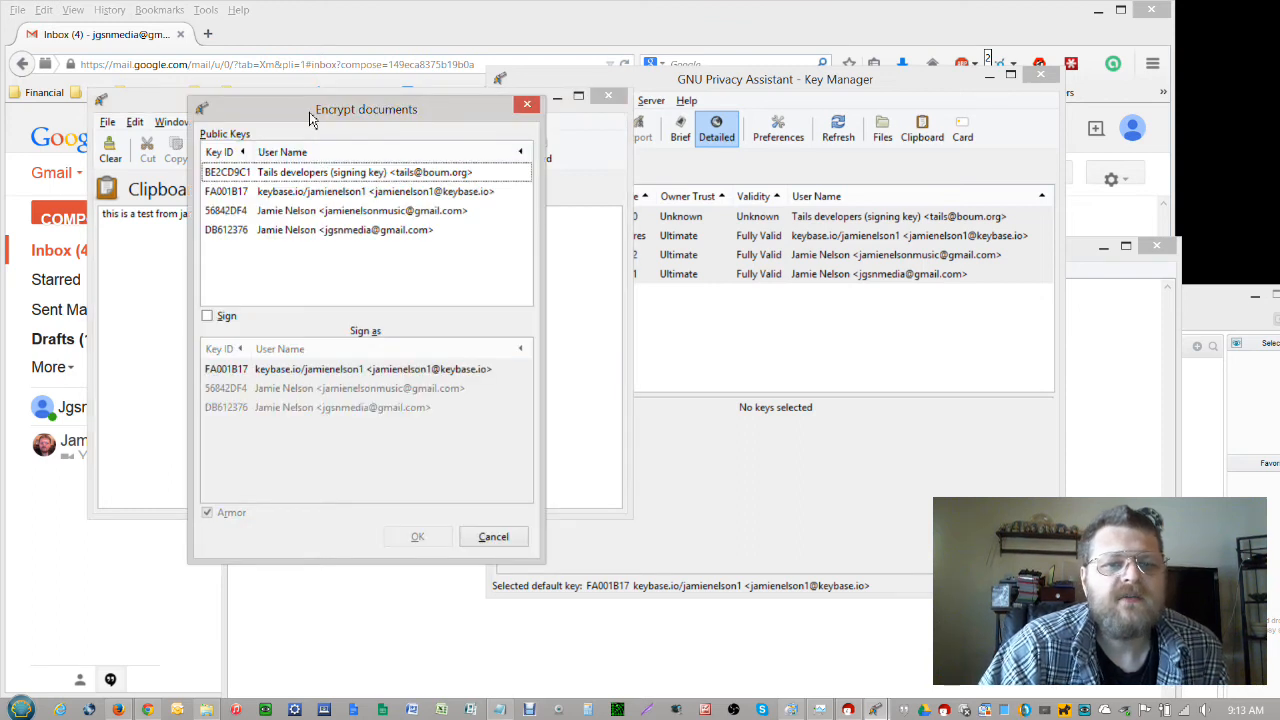
Encrypt the clipboard text to the recipient's public key, signed with the Gmail key
{"action": "left_click_drag", "start_coordinate": [310, 116], "coordinate": [632, 93]}
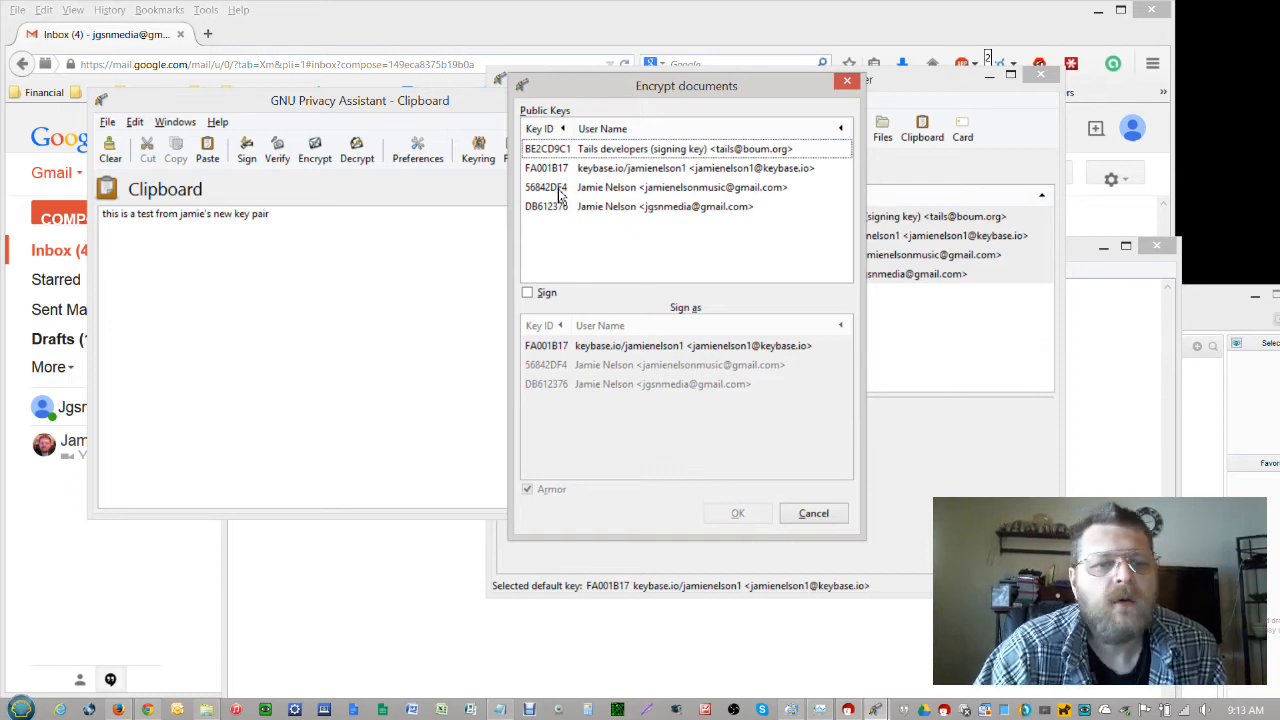
{"action": "left_click", "coordinate": [642, 193]}
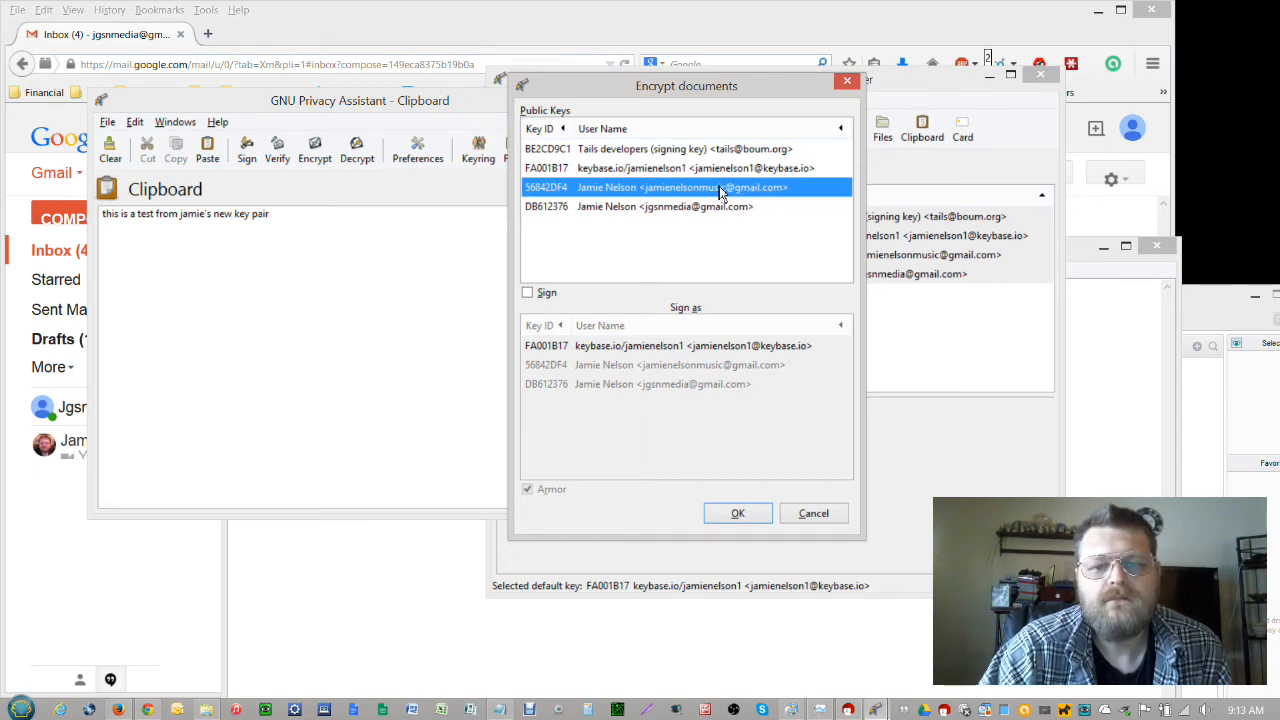
{"action": "left_click", "coordinate": [527, 293]}
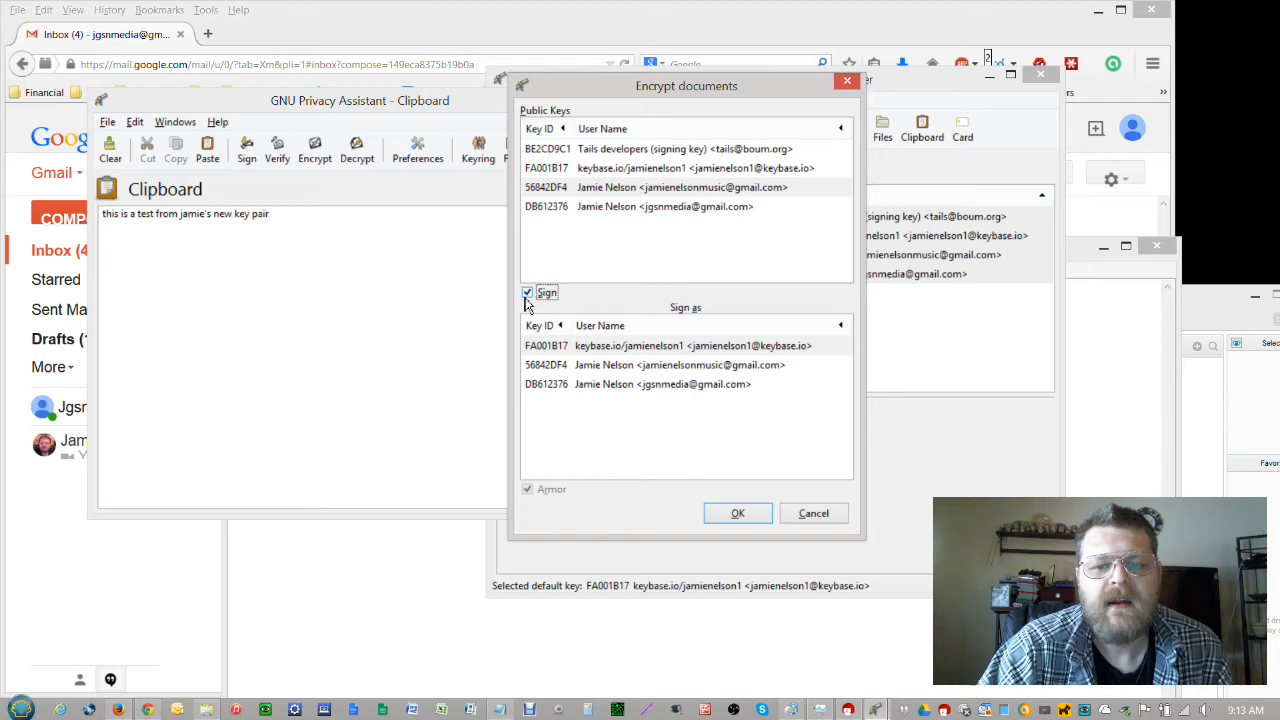
{"action": "left_click", "coordinate": [657, 349]}
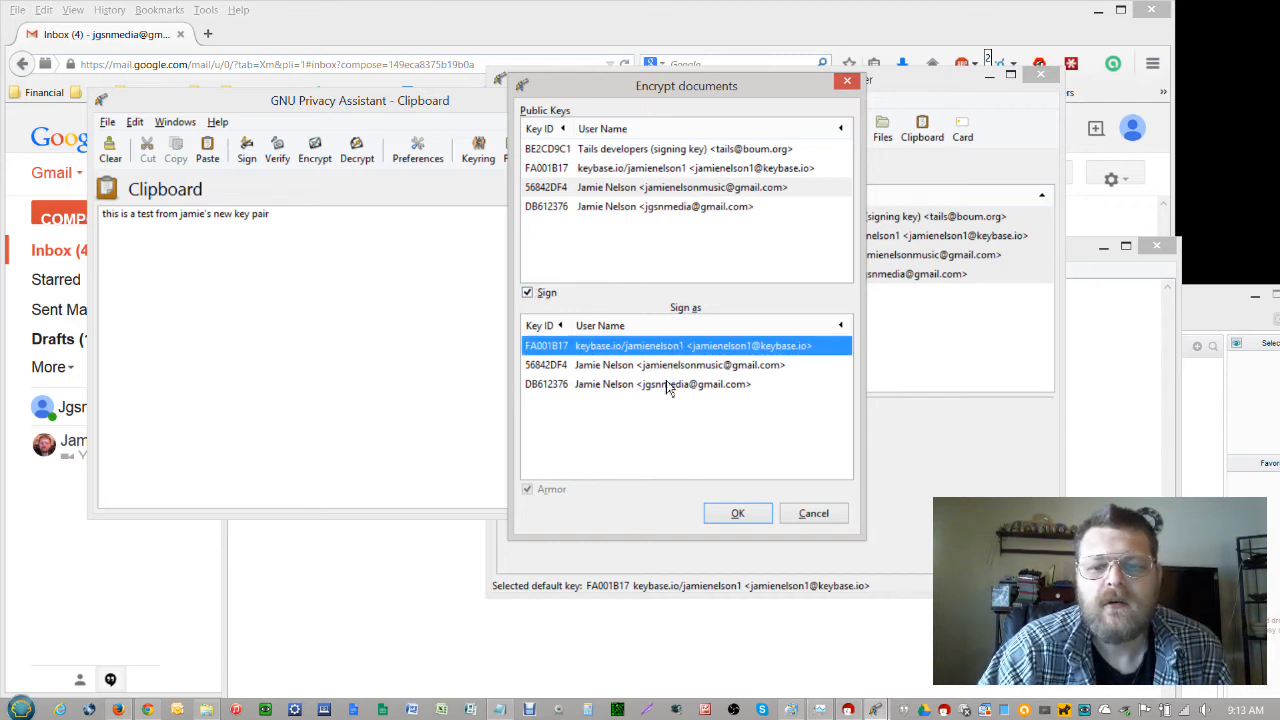
{"action": "left_click", "coordinate": [668, 389]}
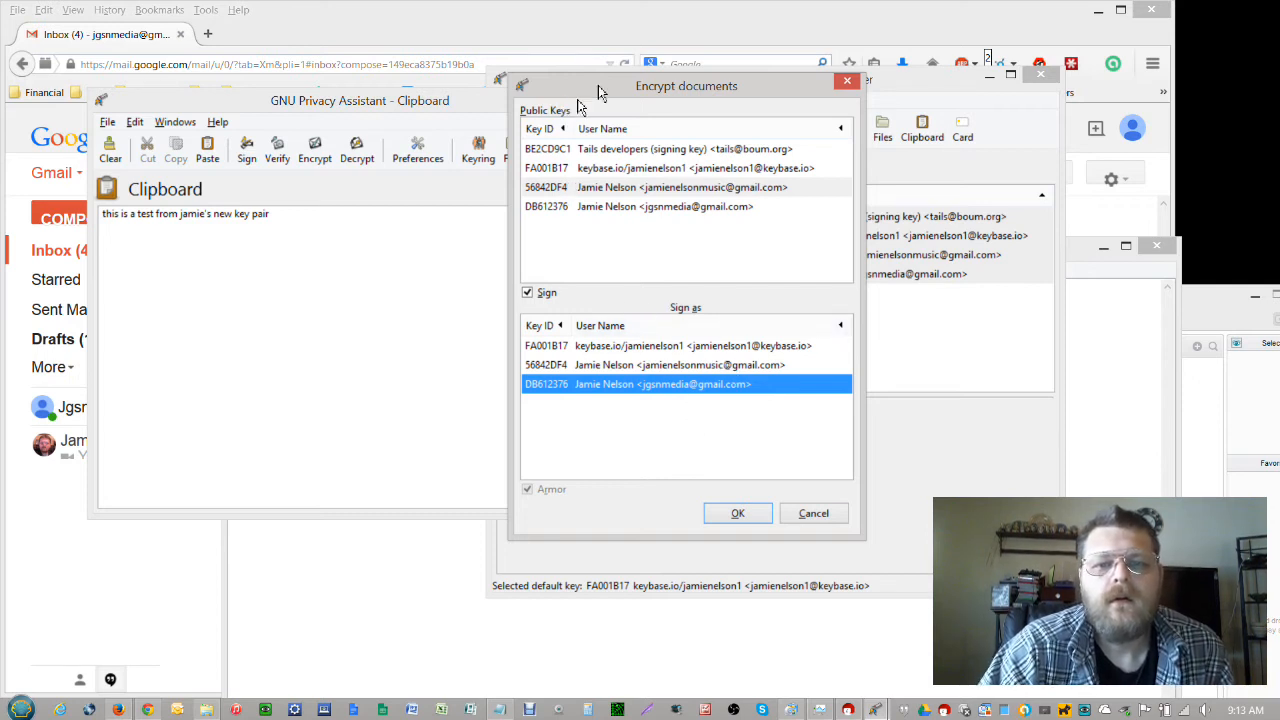
{"action": "left_click", "coordinate": [583, 189]}
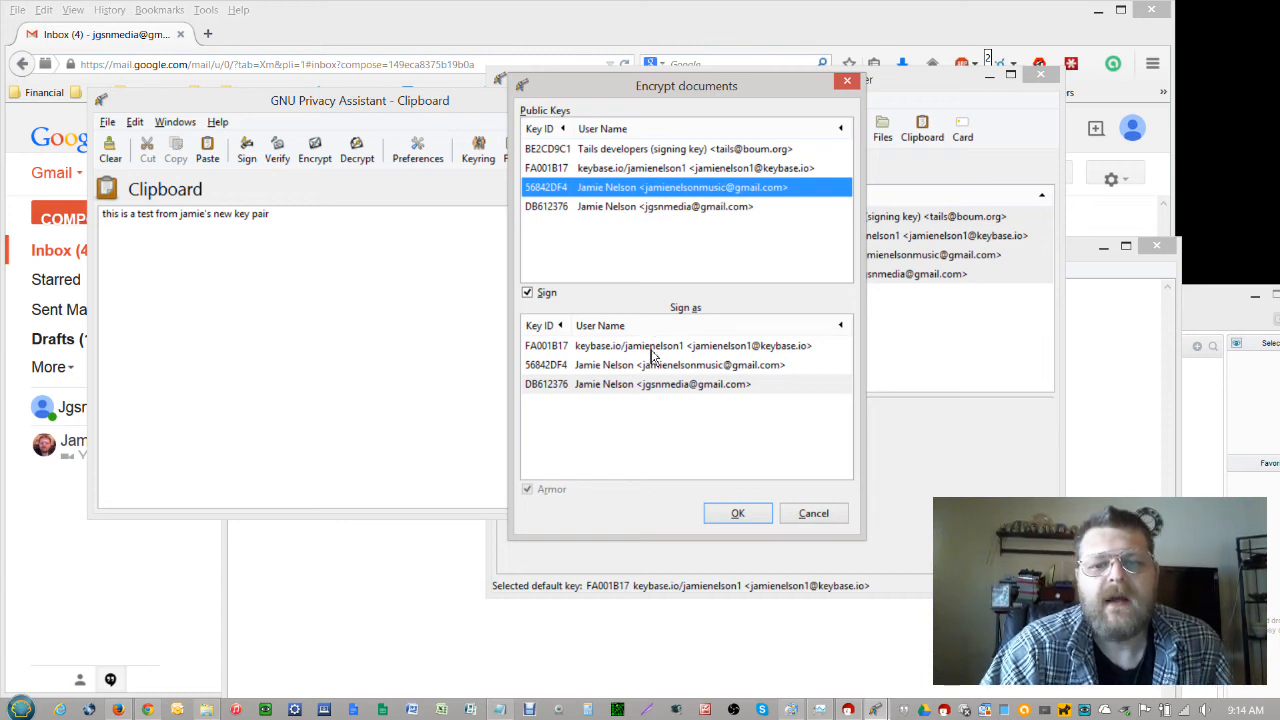
{"action": "left_click", "coordinate": [658, 388]}
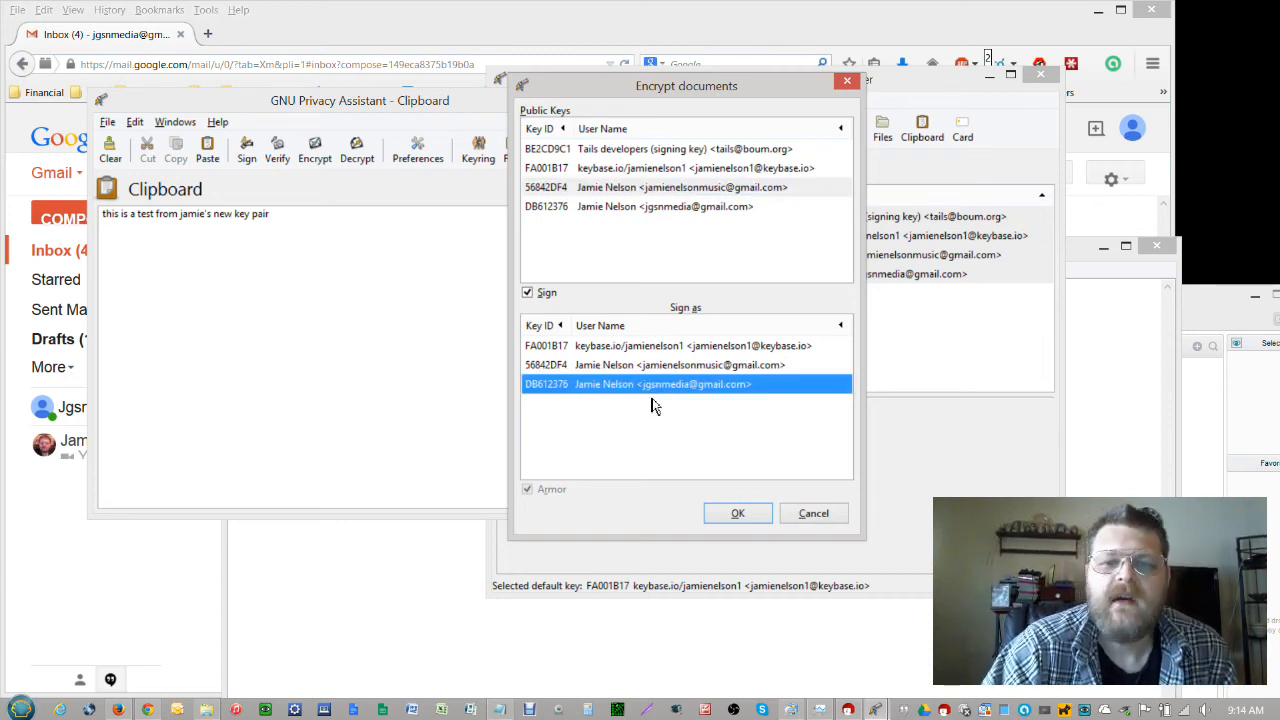
{"action": "left_click", "coordinate": [750, 518]}
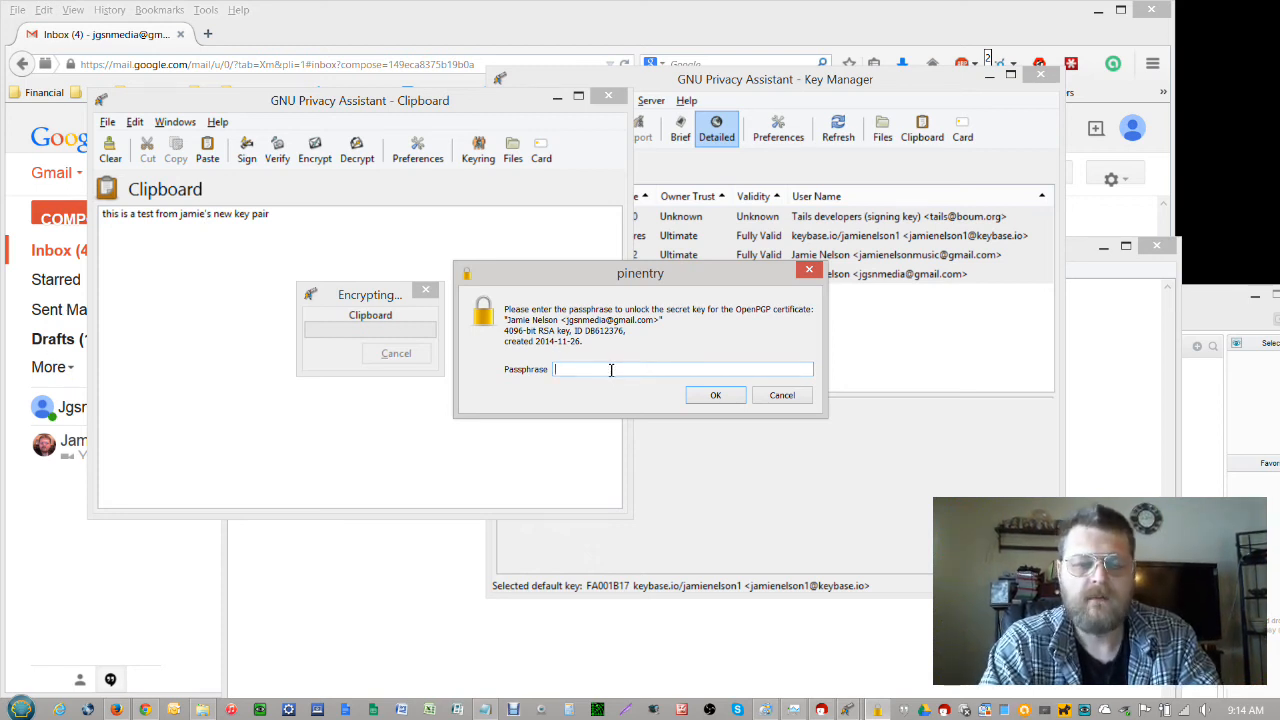
Enter the signing passphrase, select the resulting PGP message, and return to the Gmail draft
{"action": "type", "text": "•••"}
{"action": "key", "text": "Return"}
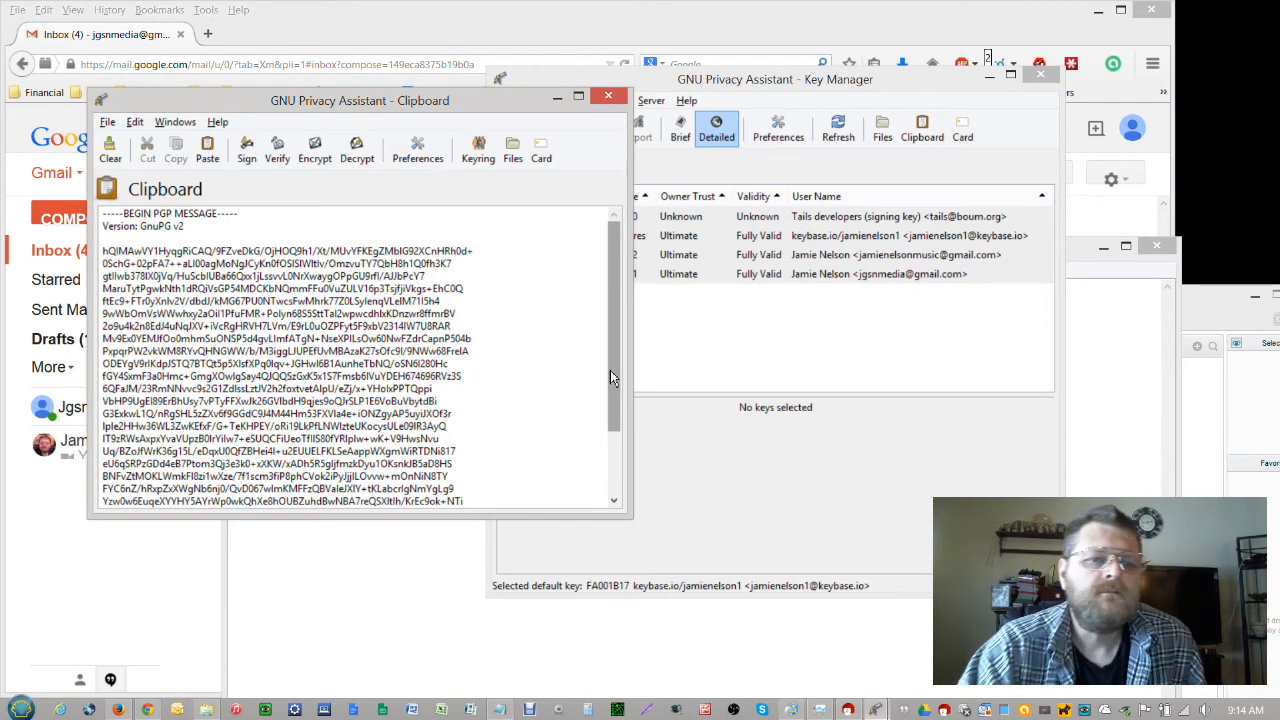
{"action": "left_click_drag", "start_coordinate": [616, 296], "coordinate": [635, 233]}
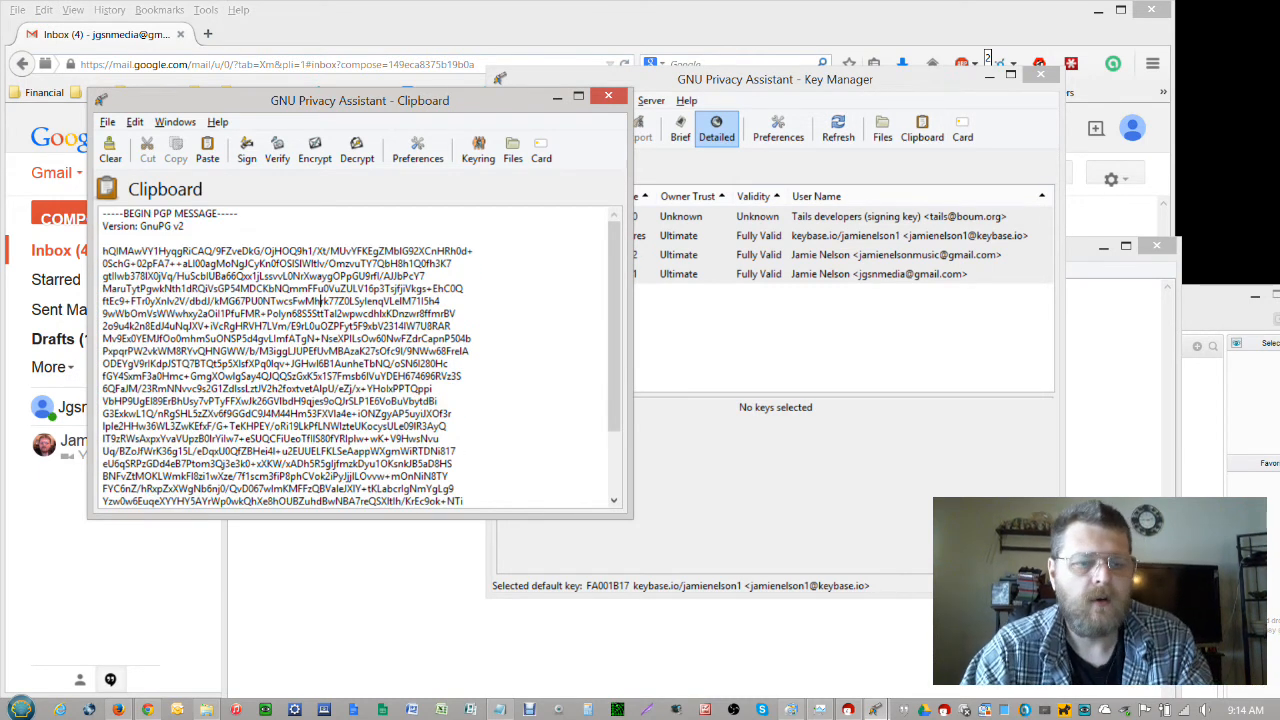
{"action": "key", "text": "ctrl+a"}
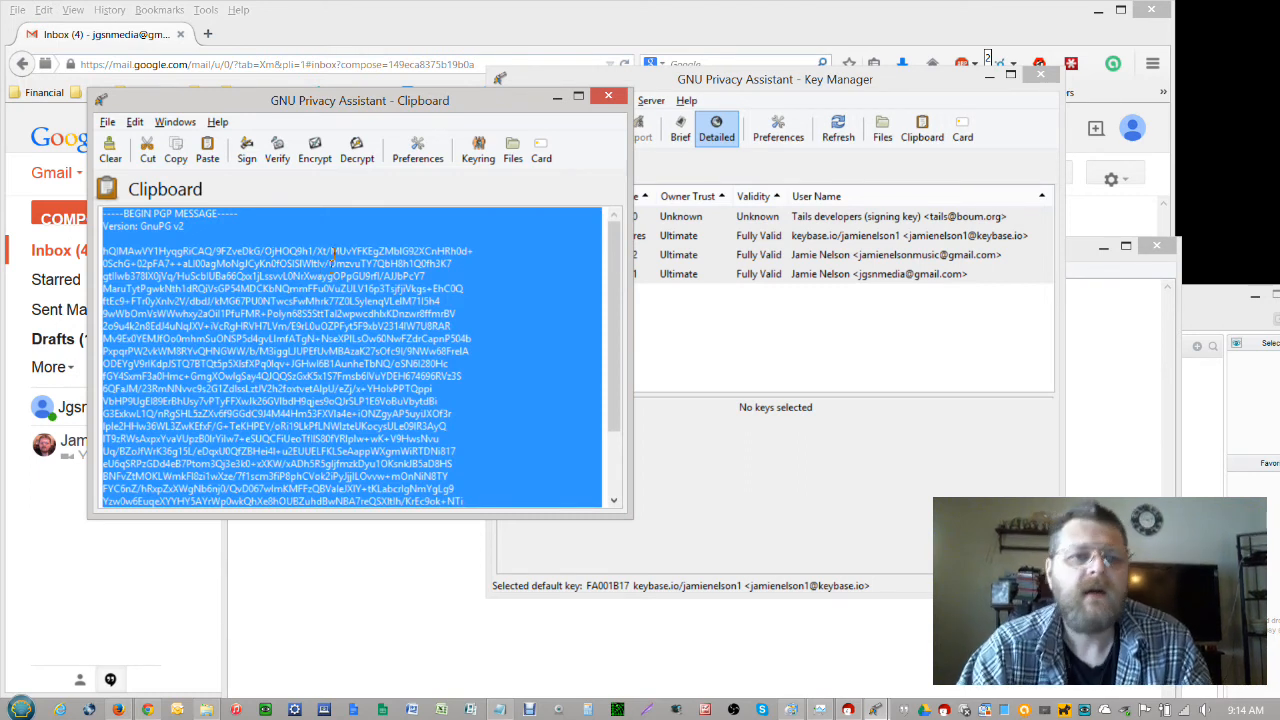
{"action": "left_click", "coordinate": [329, 21]}
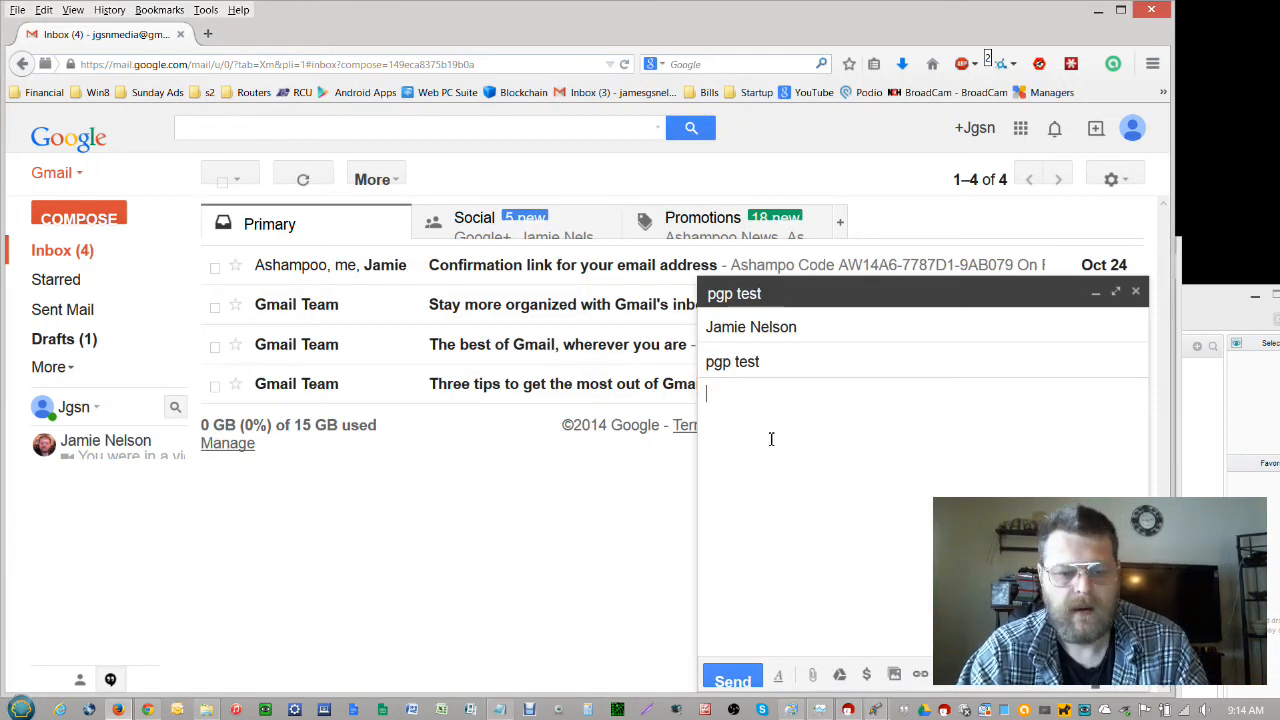
Paste the PGP block into the 'pgp test' email body, send it, and view Sent Mail
{"action": "key", "text": "ctrl+v"}
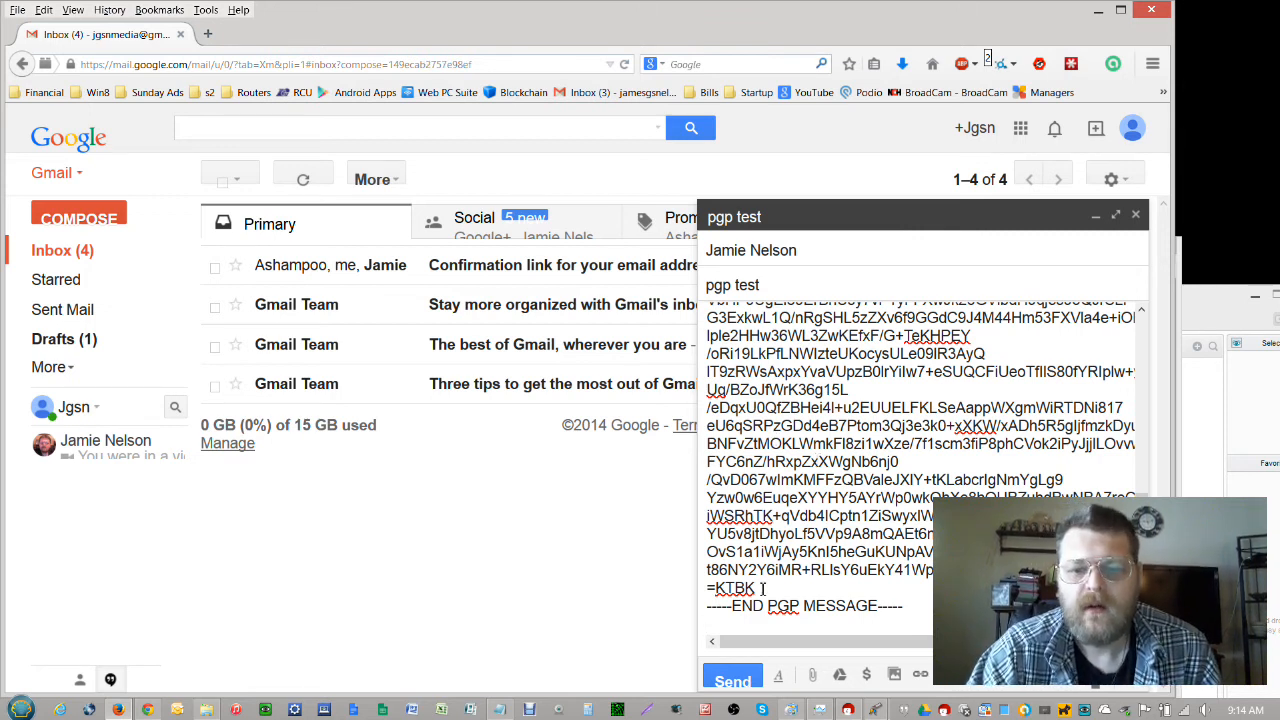
{"action": "left_click", "coordinate": [735, 683]}
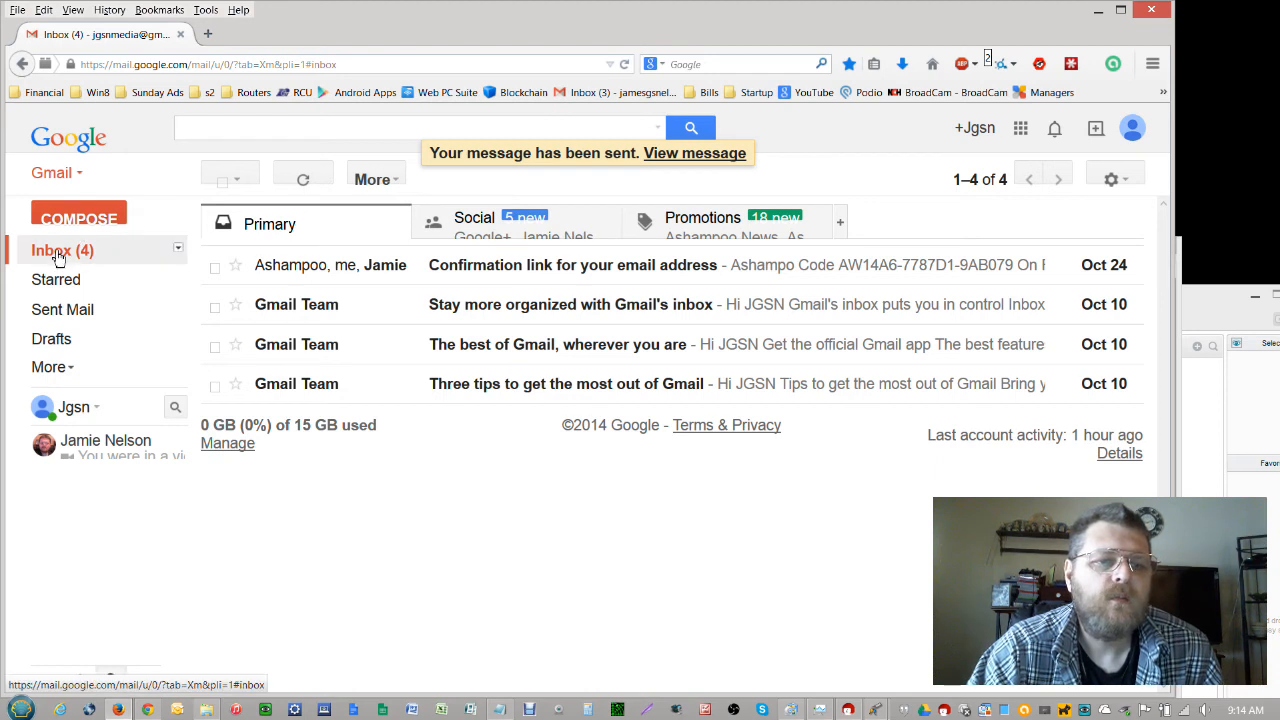
{"action": "left_click", "coordinate": [60, 311]}
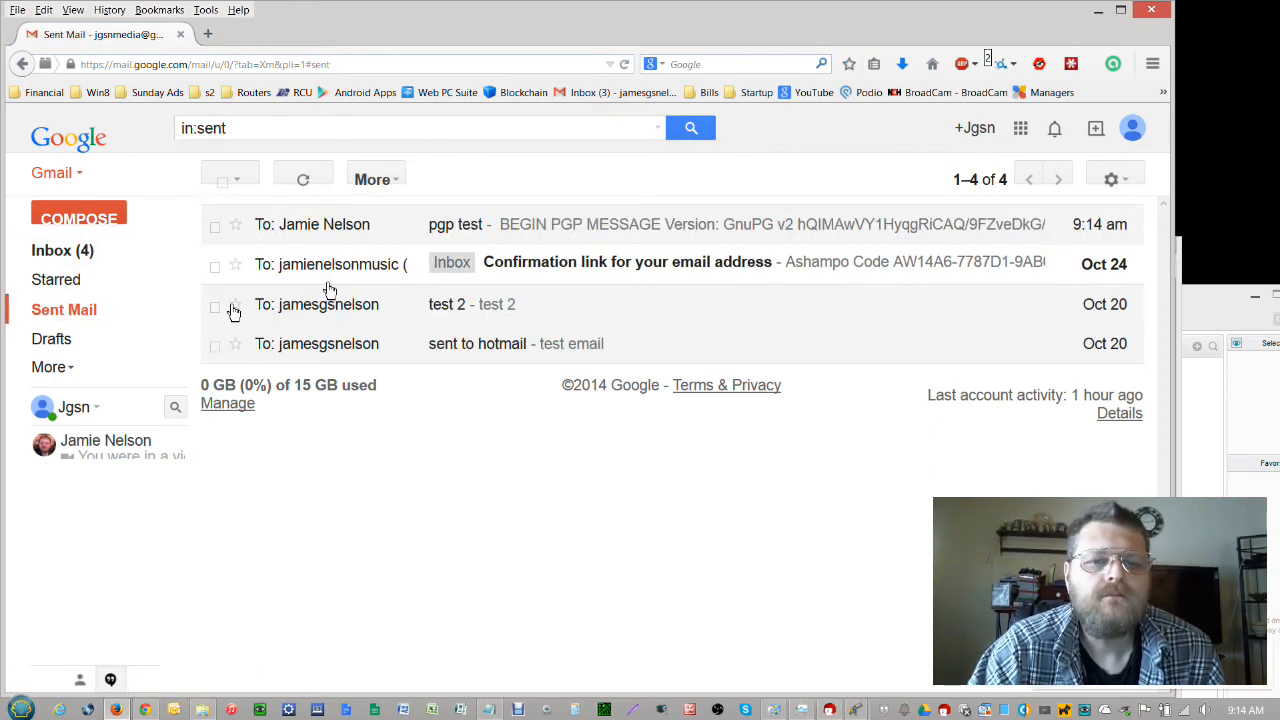
Open the sent 'pgp test' message and scroll through its PGP block
{"action": "left_click", "coordinate": [606, 231]}
{"action": "scroll", "coordinate": [567, 385], "scroll_direction": "down", "scroll_amount": 4}
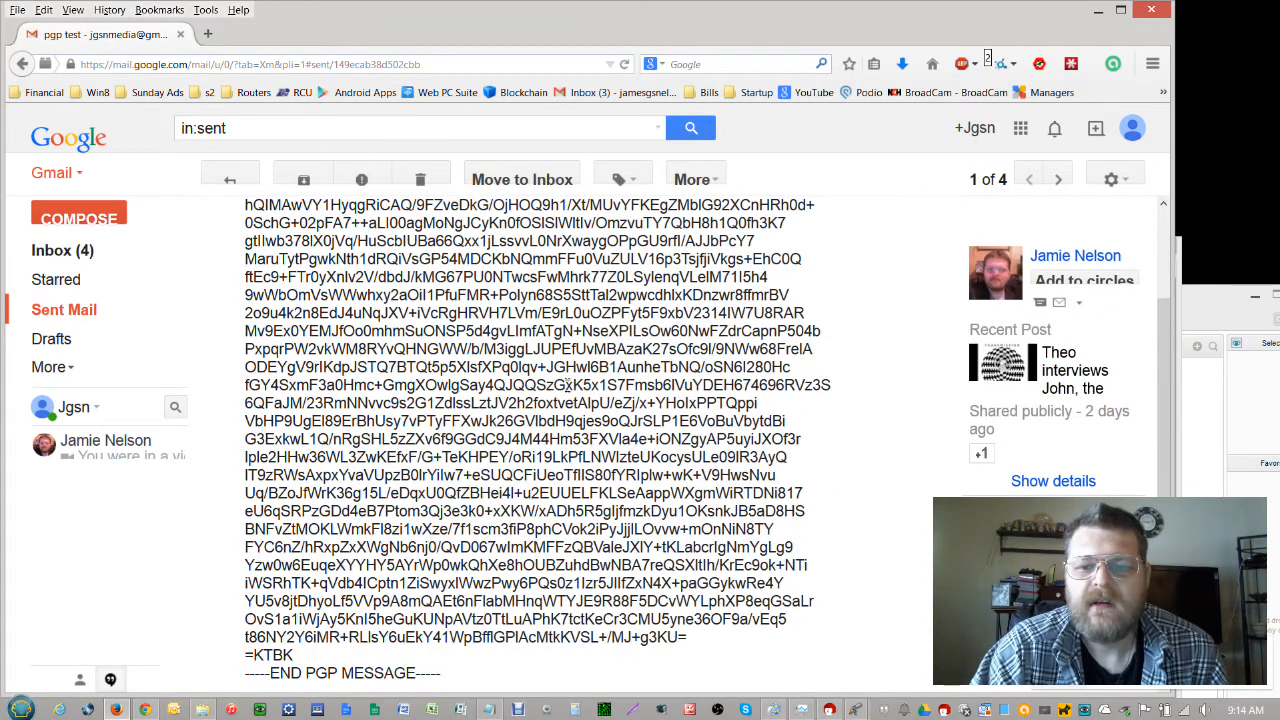
{"action": "scroll", "coordinate": [567, 385], "scroll_direction": "down", "scroll_amount": 2}
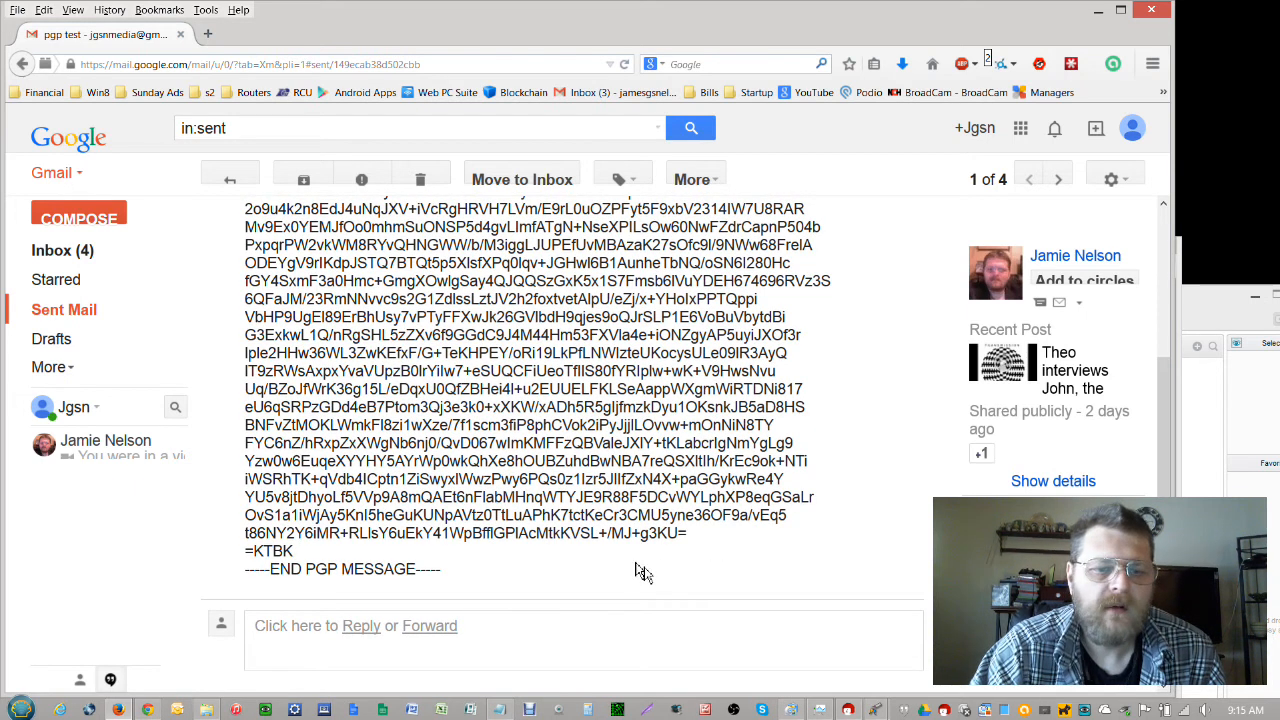
{"action": "scroll", "coordinate": [643, 572], "scroll_direction": "up", "scroll_amount": 5}
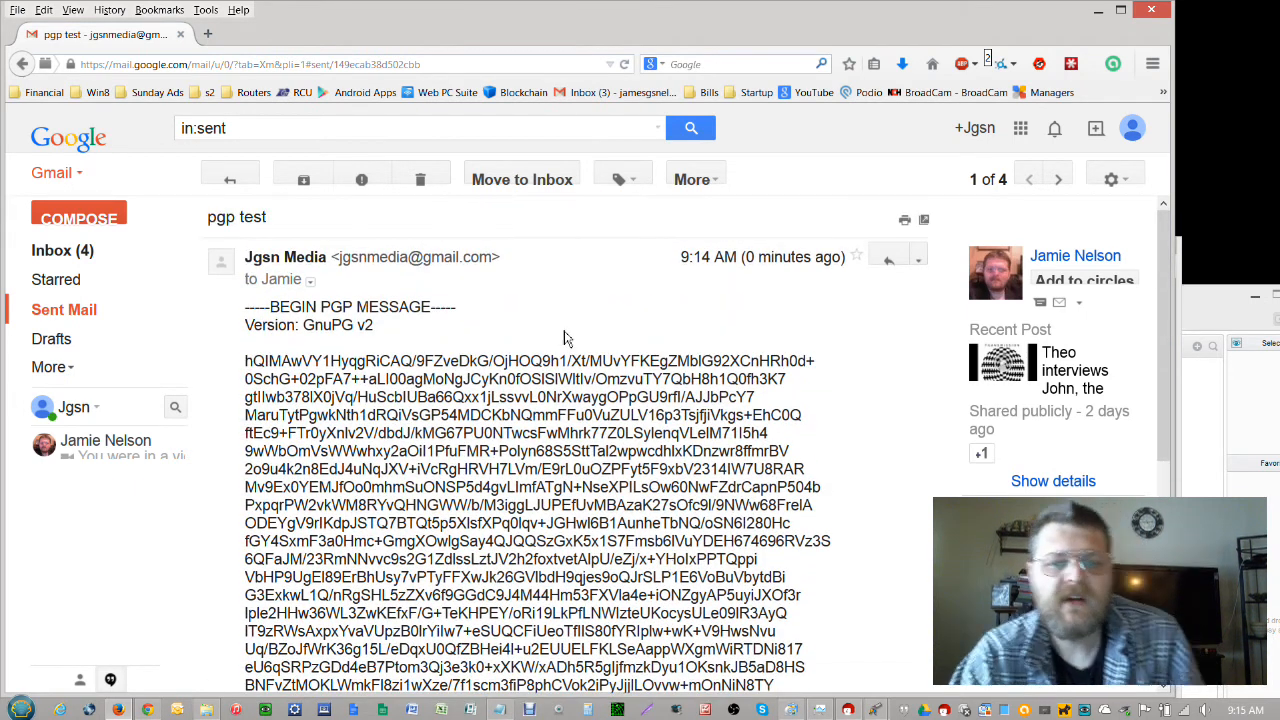
Highlight parts of the BEGIN PGP MESSAGE header, then switch to the other Chrome window
{"action": "double_click", "coordinate": [503, 318]}
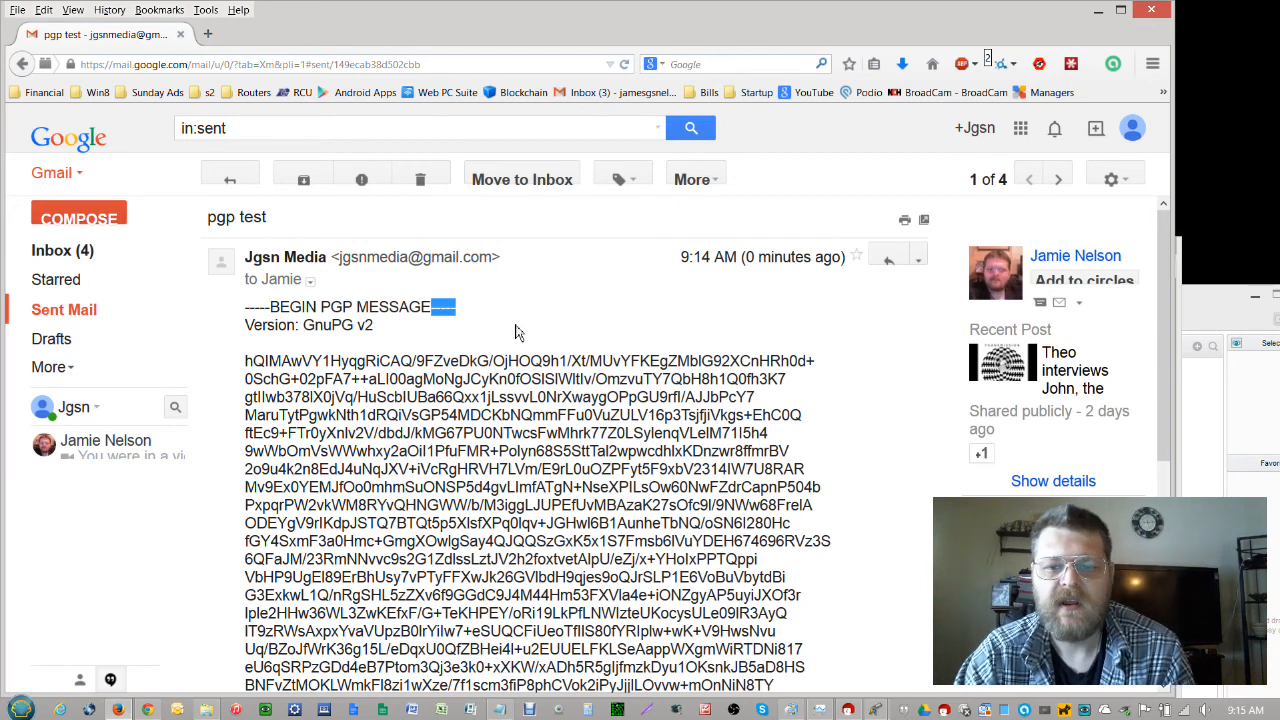
{"action": "left_click", "coordinate": [551, 332]}
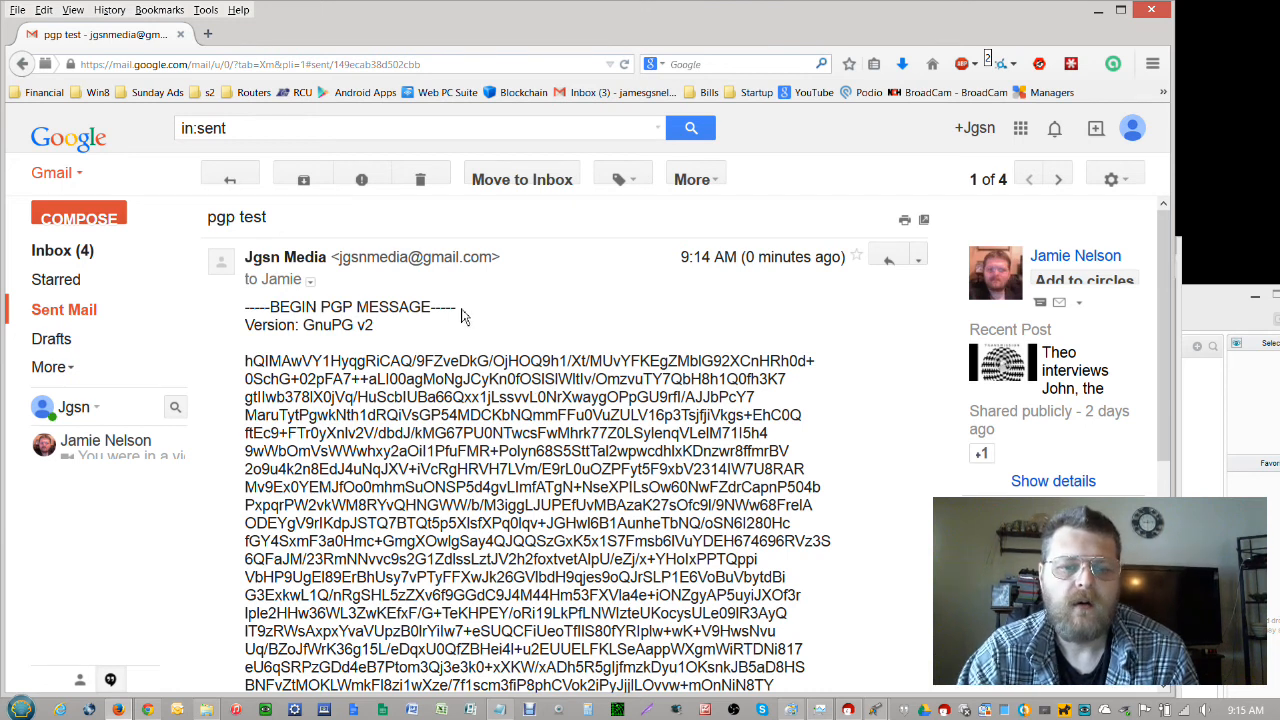
{"action": "left_click_drag", "start_coordinate": [355, 307], "coordinate": [321, 307]}
{"action": "left_click", "coordinate": [321, 307]}
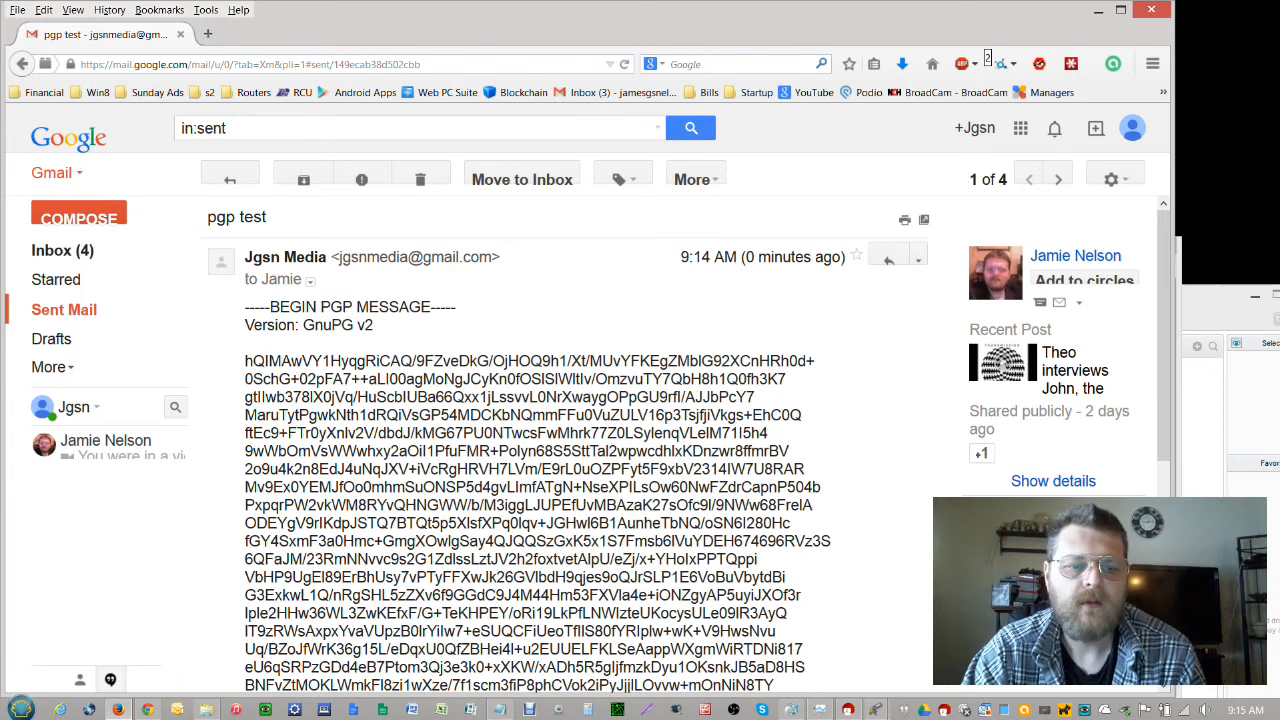
{"action": "left_click", "coordinate": [148, 710]}
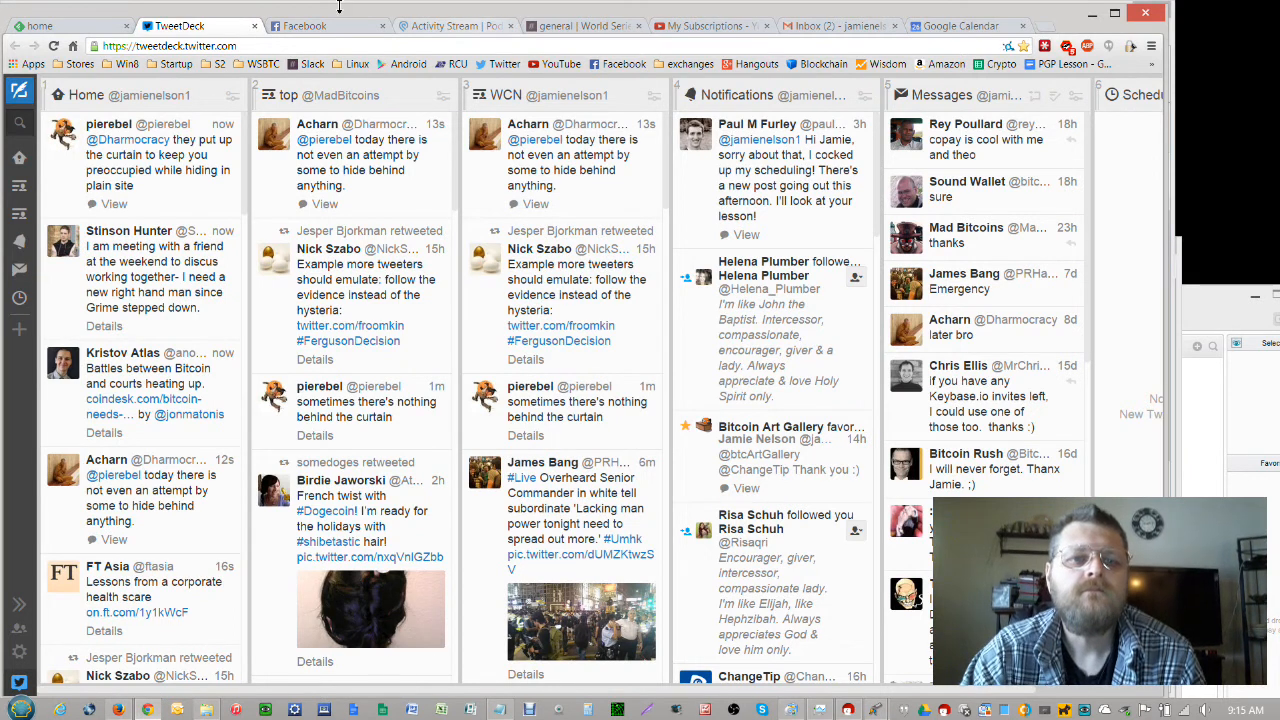
Refresh the receiving account's Gmail inbox and open the new 'pgp test' email
{"action": "left_click", "coordinate": [720, 26]}
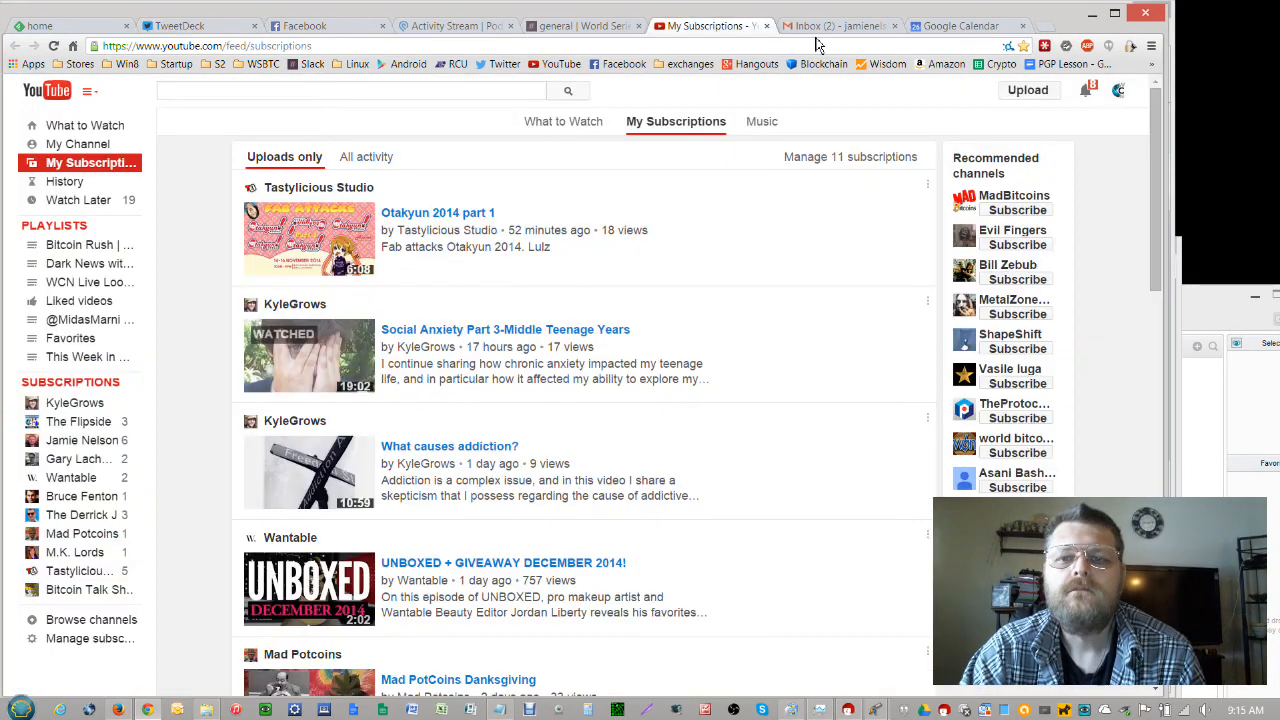
{"action": "left_click", "coordinate": [818, 28]}
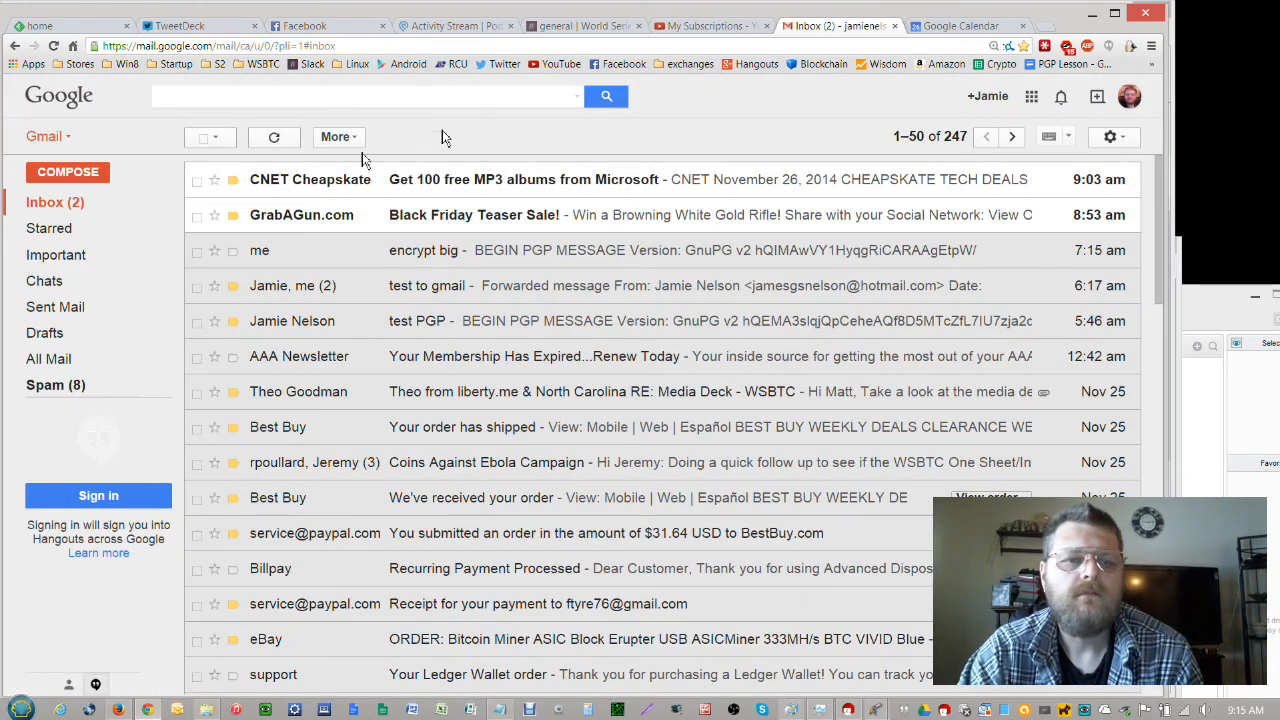
{"action": "left_click", "coordinate": [44, 205]}
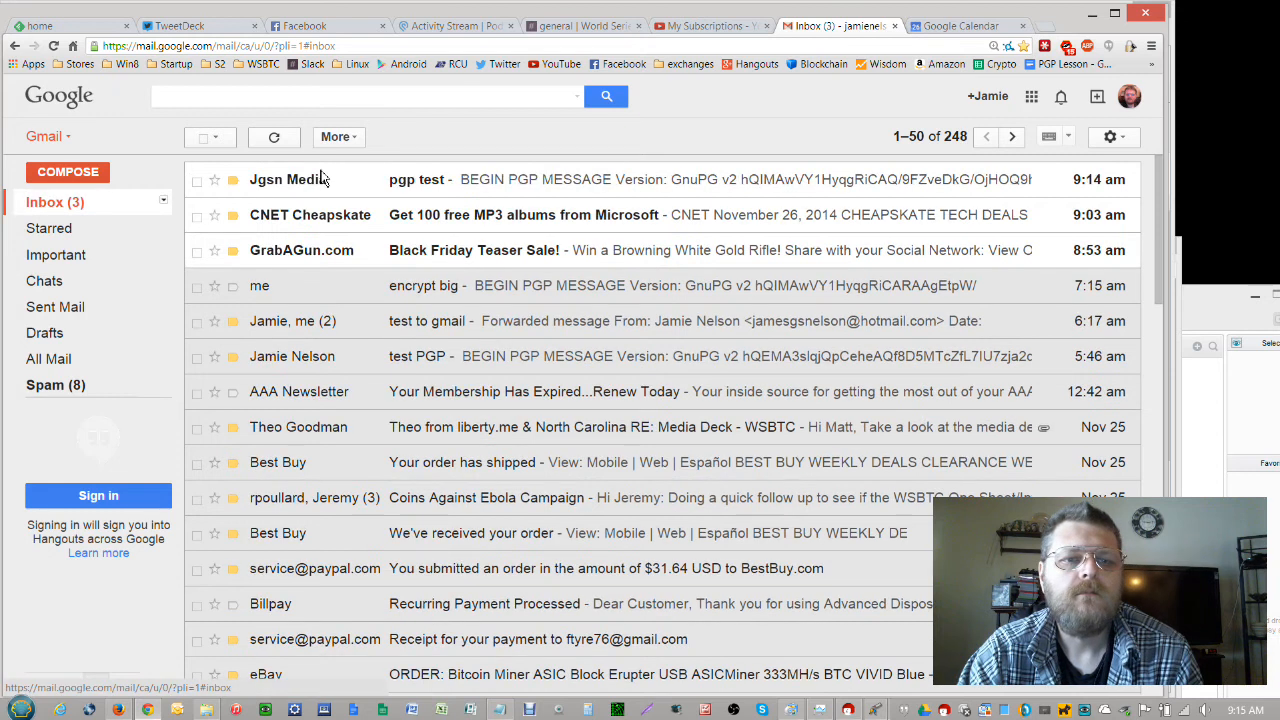
{"action": "left_click", "coordinate": [575, 181]}
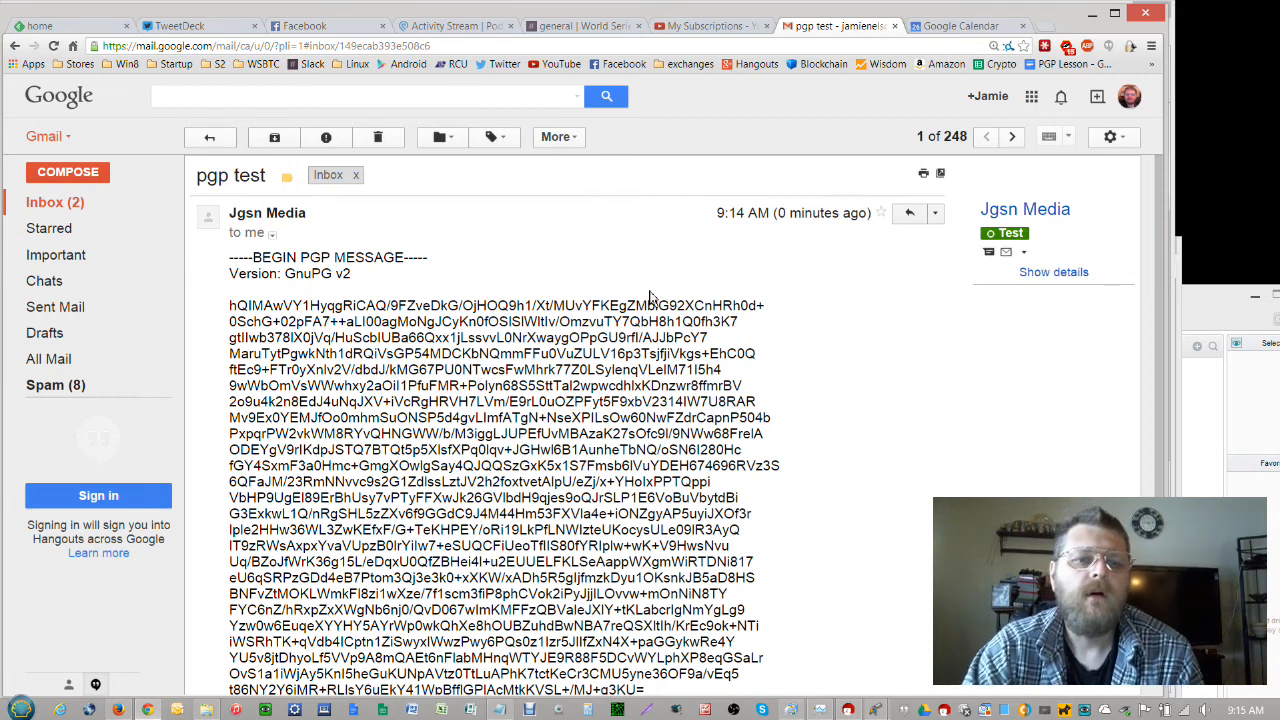
{"action": "scroll", "coordinate": [650, 297], "scroll_direction": "down", "scroll_amount": 3}
{"action": "scroll", "coordinate": [650, 297], "scroll_direction": "up", "scroll_amount": 2}
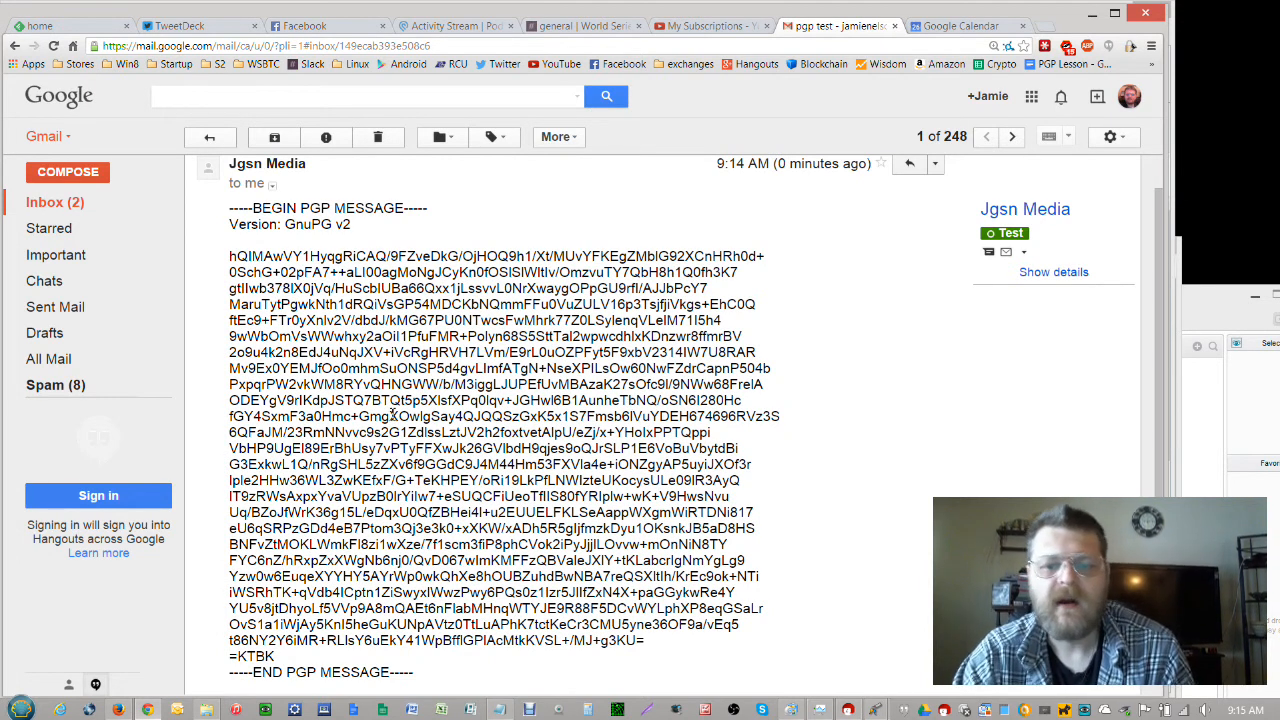
Close all open GPA windows from its taskbar menu and return to the browser
{"action": "right_click", "coordinate": [879, 712]}
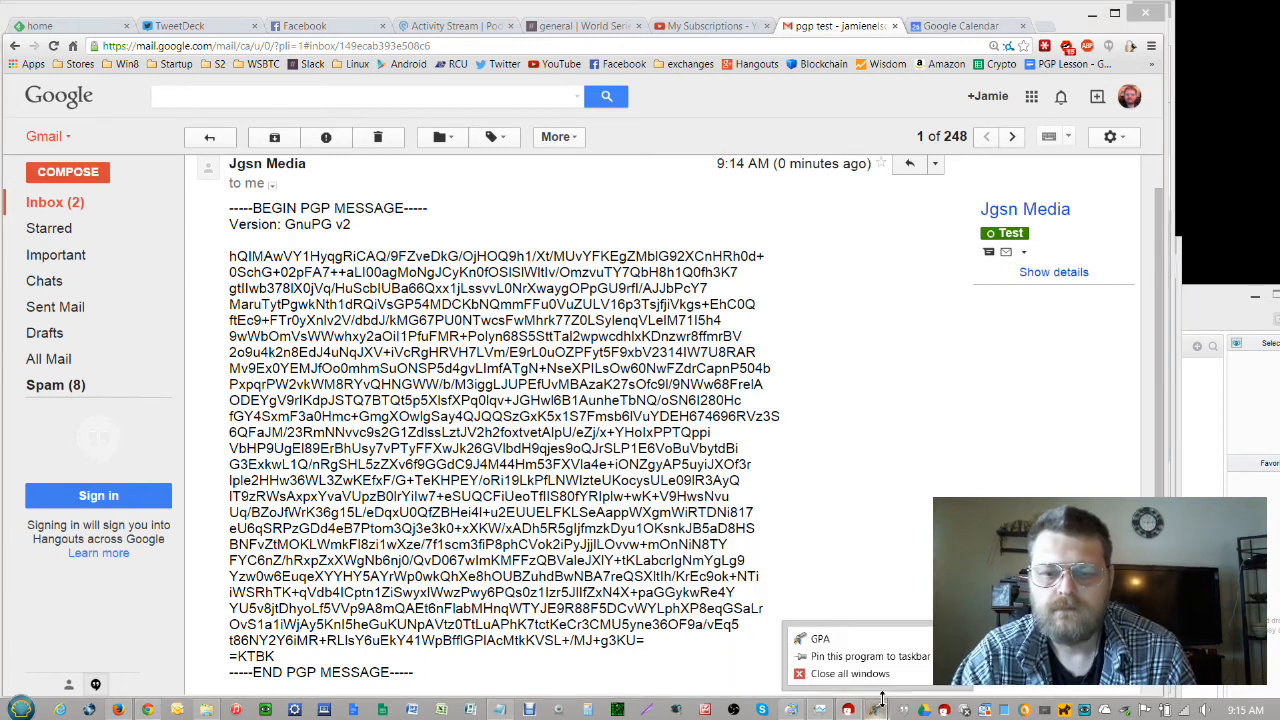
{"action": "left_click", "coordinate": [883, 680]}
{"action": "left_click", "coordinate": [400, 396]}
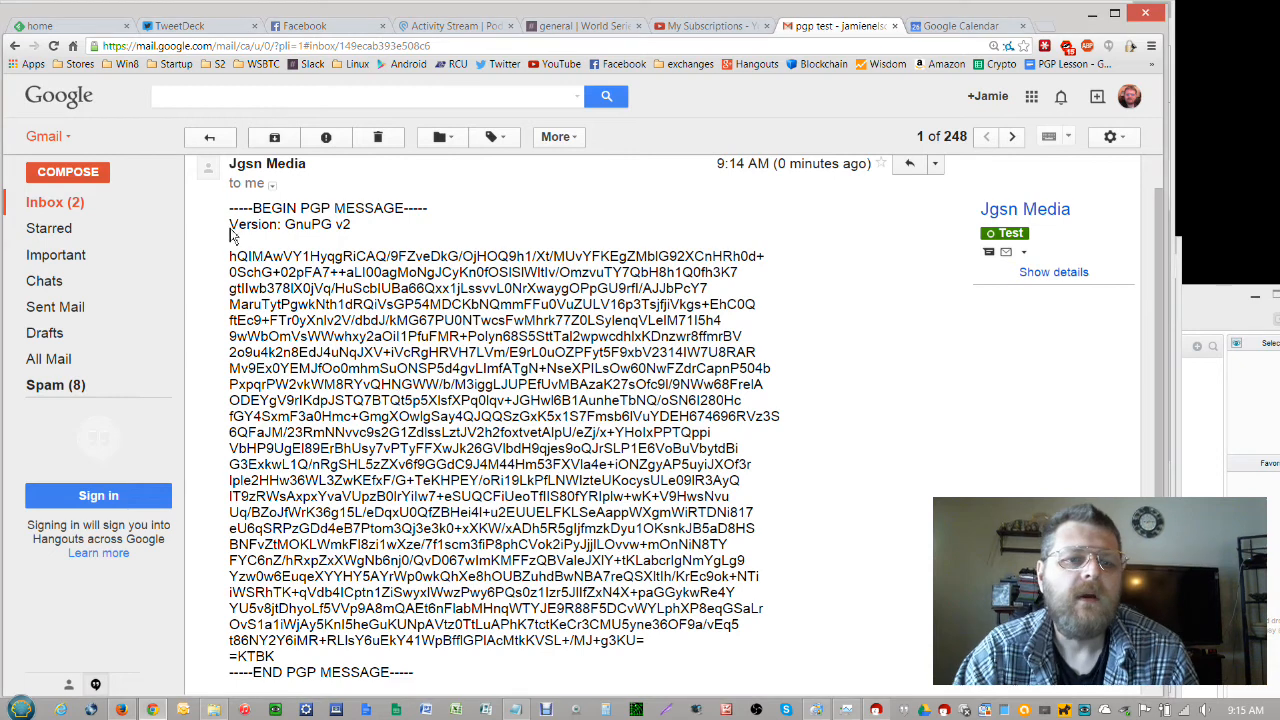
Copy the received email's whole PGP block, BEGIN through END, to the clipboard
{"action": "left_click_drag", "start_coordinate": [226, 208], "coordinate": [585, 468]}
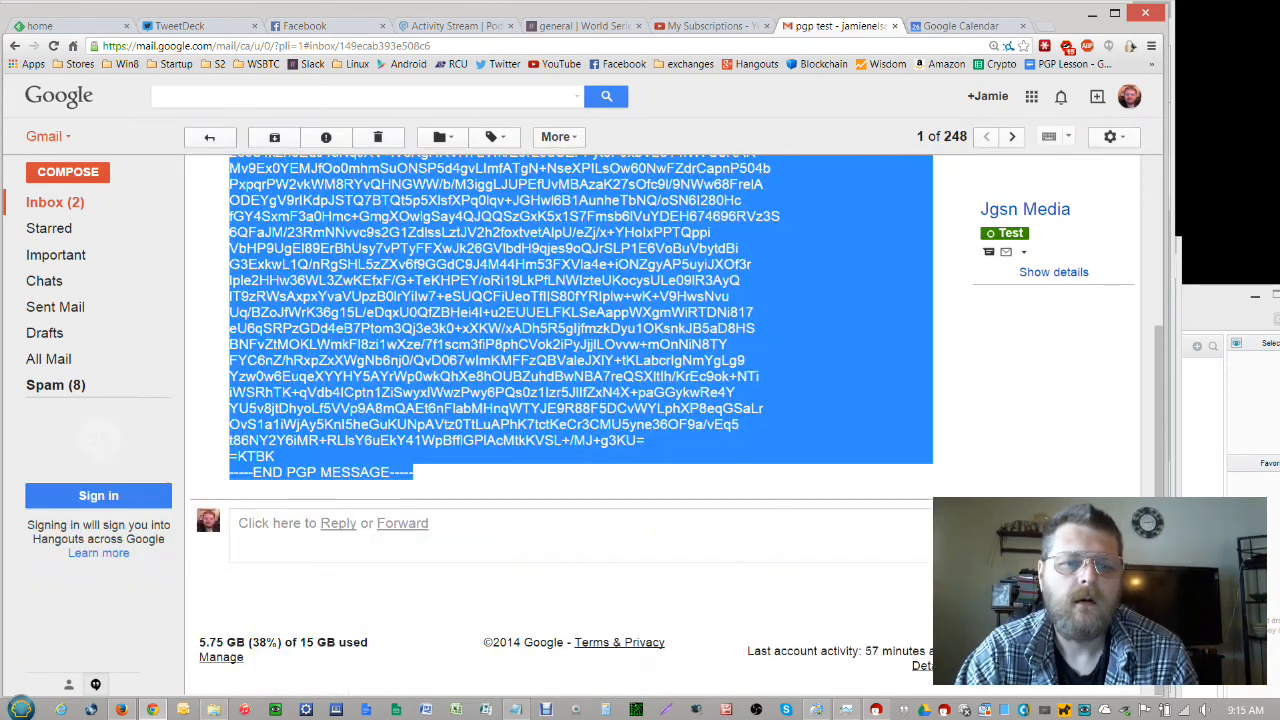
{"action": "right_click", "coordinate": [487, 319]}
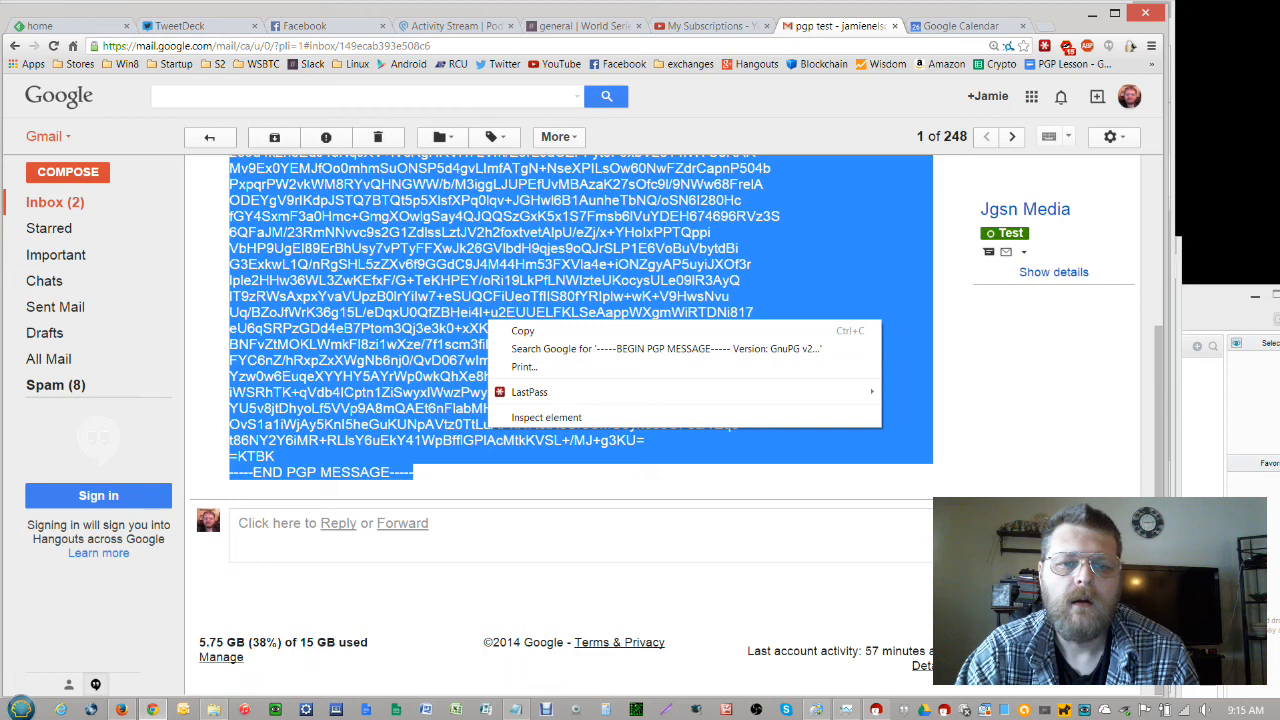
{"action": "left_click", "coordinate": [522, 328]}
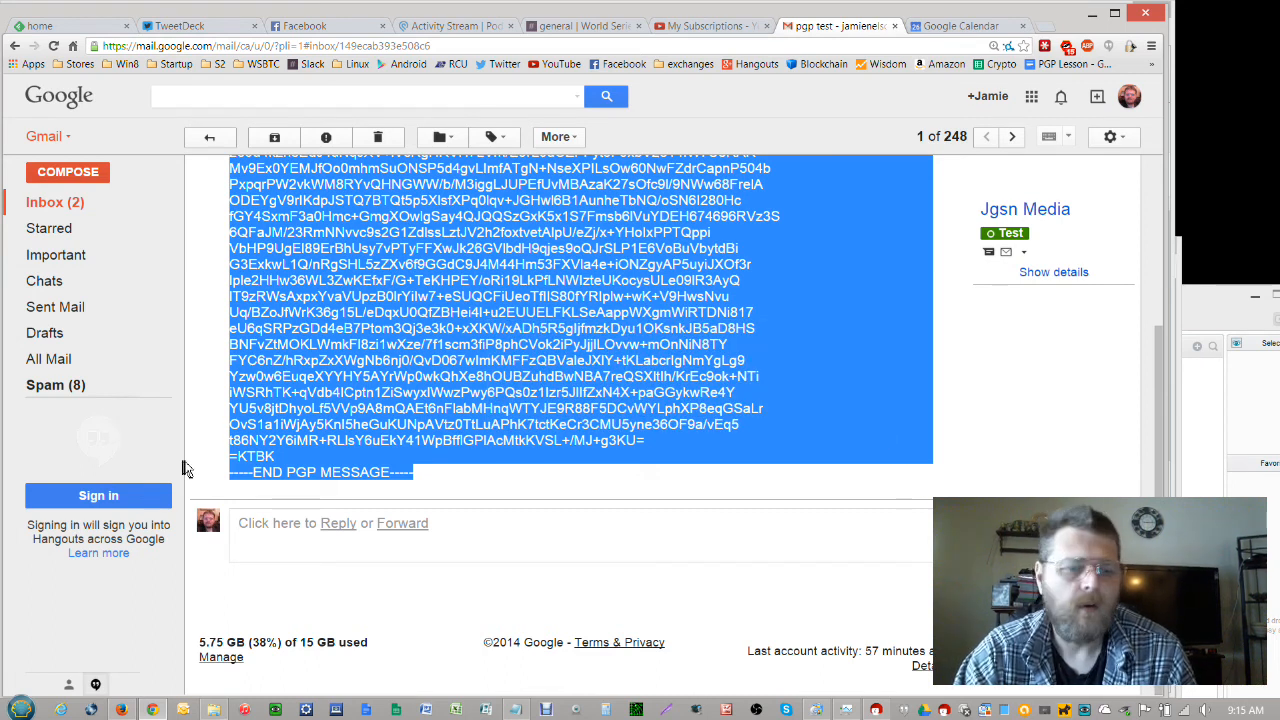
{"action": "left_click", "coordinate": [21, 709]}
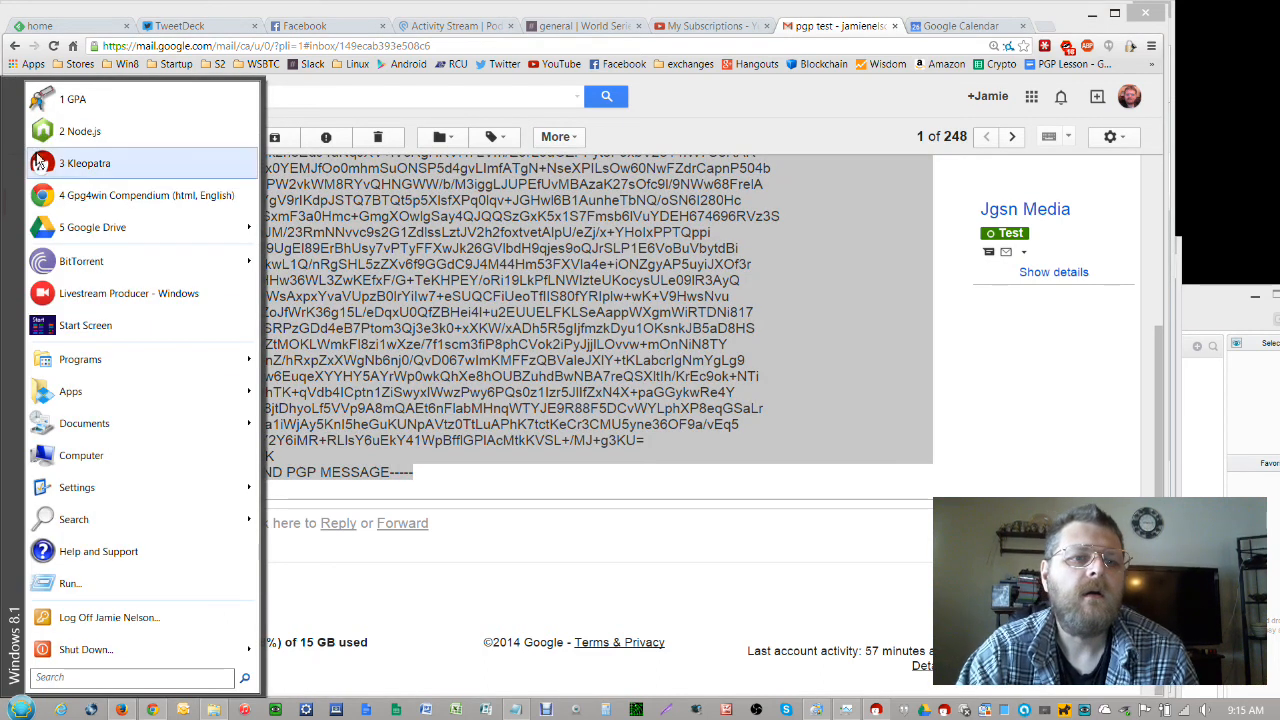
Launch GPA and paste the copied PGP message into a new Clipboard window
{"action": "left_click", "coordinate": [48, 104]}
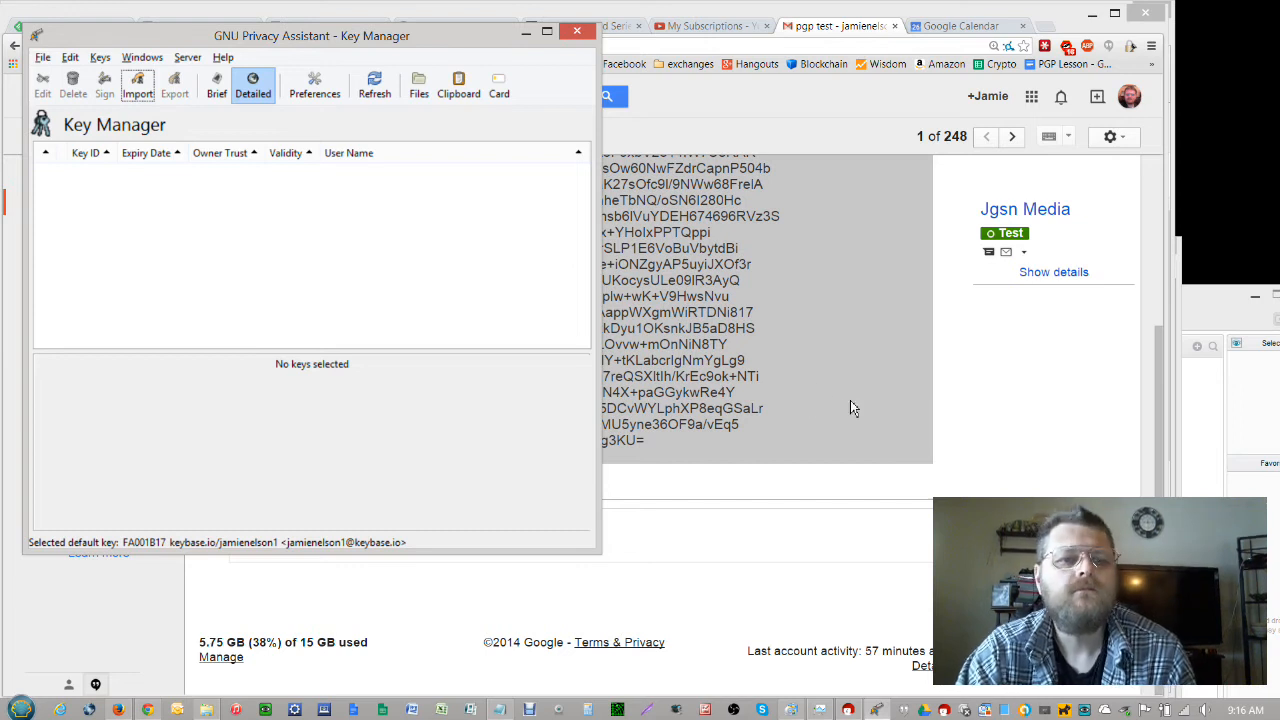
{"action": "left_click_drag", "start_coordinate": [229, 36], "coordinate": [695, 63]}
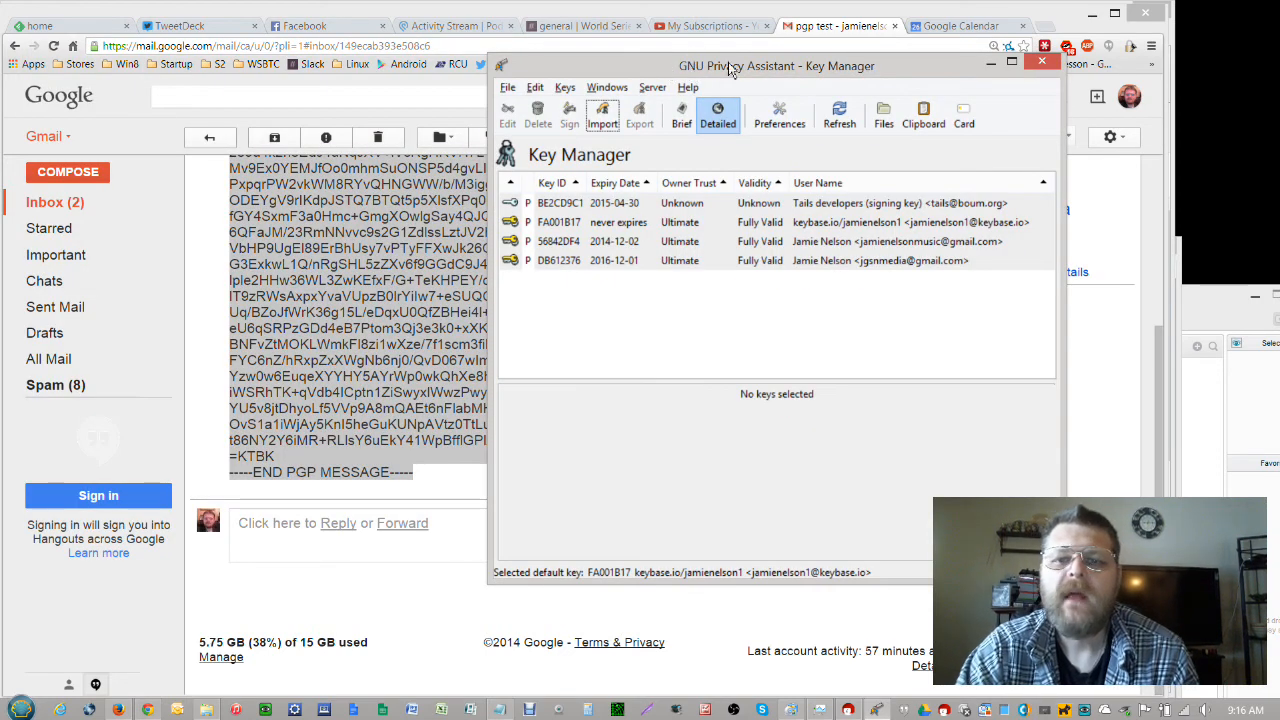
{"action": "left_click", "coordinate": [926, 118]}
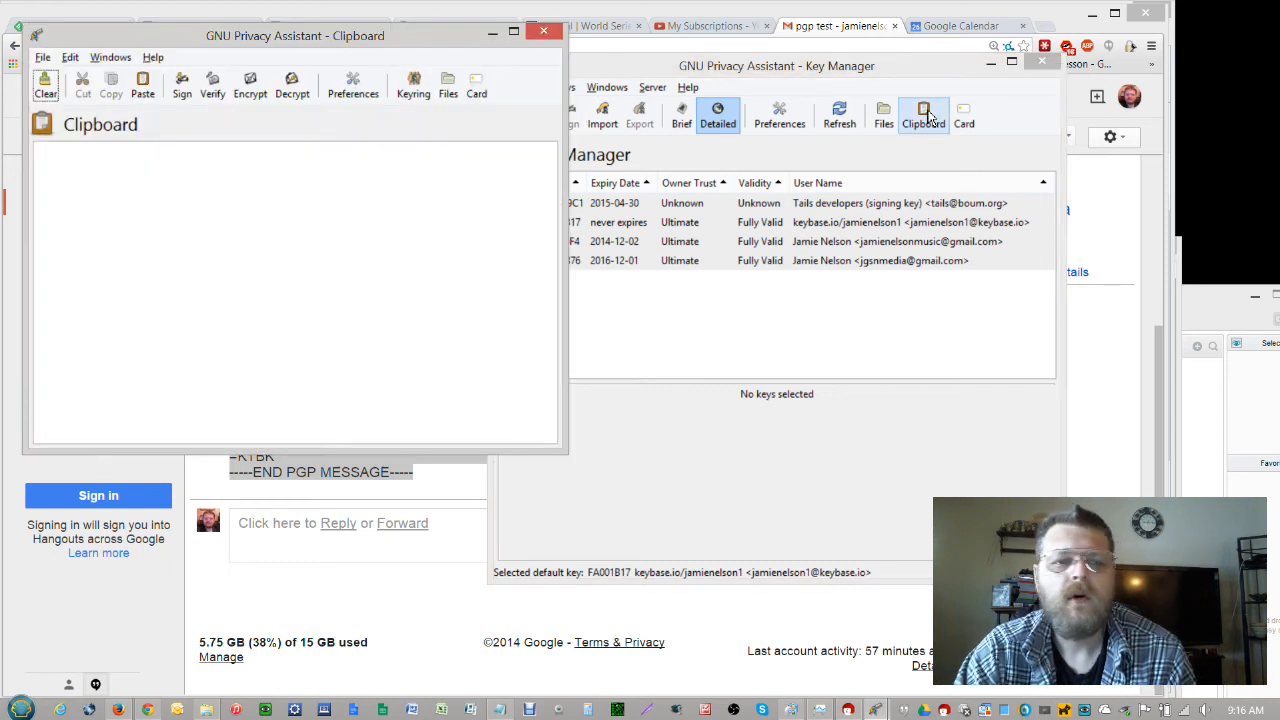
{"action": "left_click", "coordinate": [99, 160]}
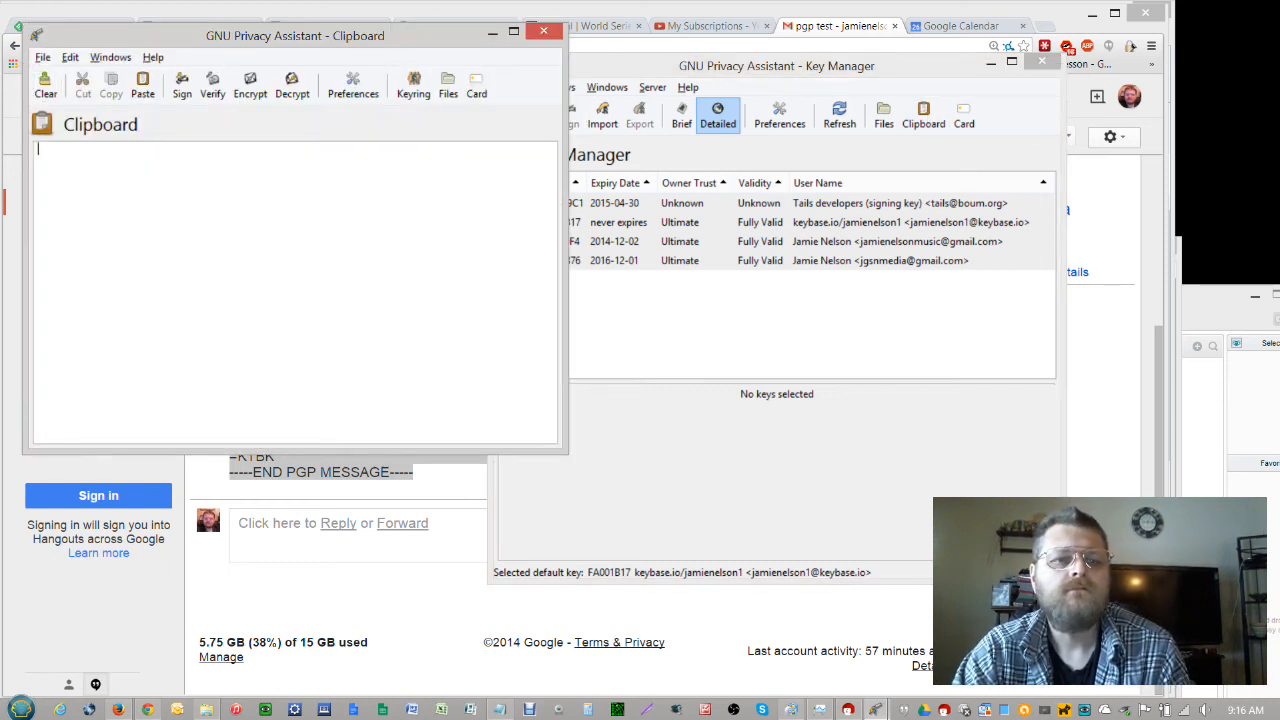
{"action": "left_click", "coordinate": [142, 86]}
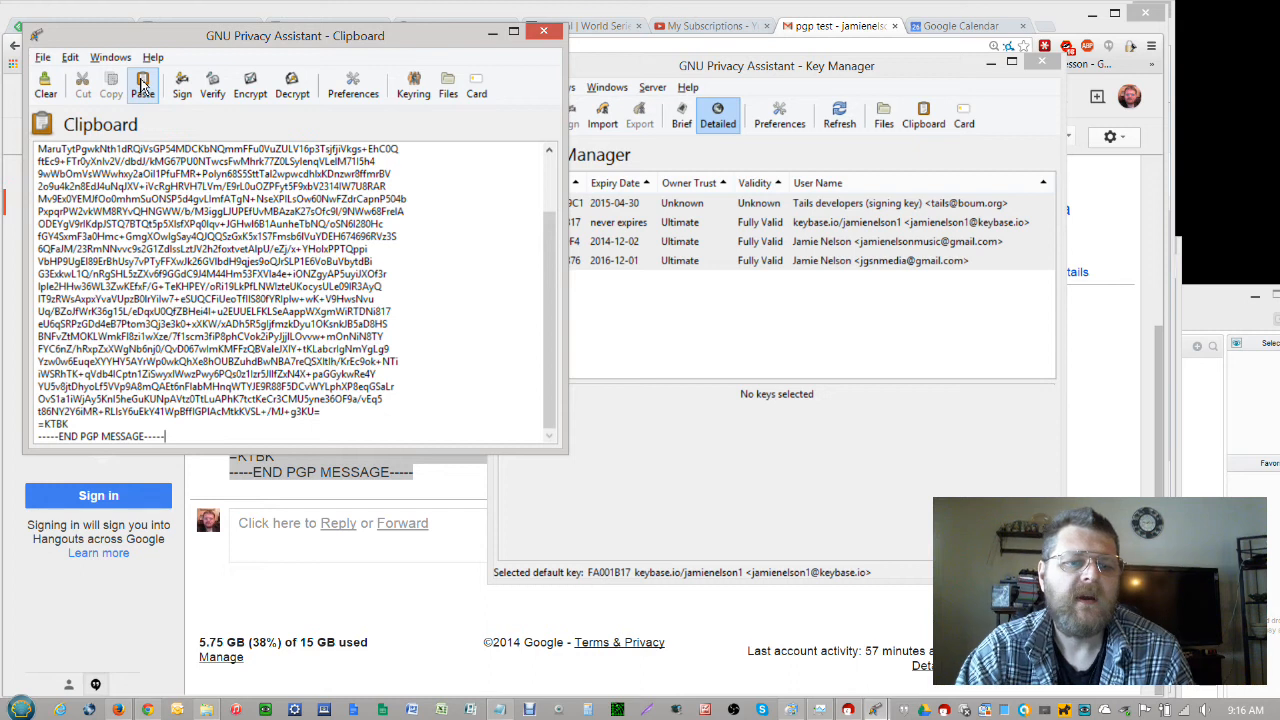
Decrypt the pasted message in GPA's Clipboard, entering the secret key's passphrase
{"action": "left_click", "coordinate": [293, 88]}
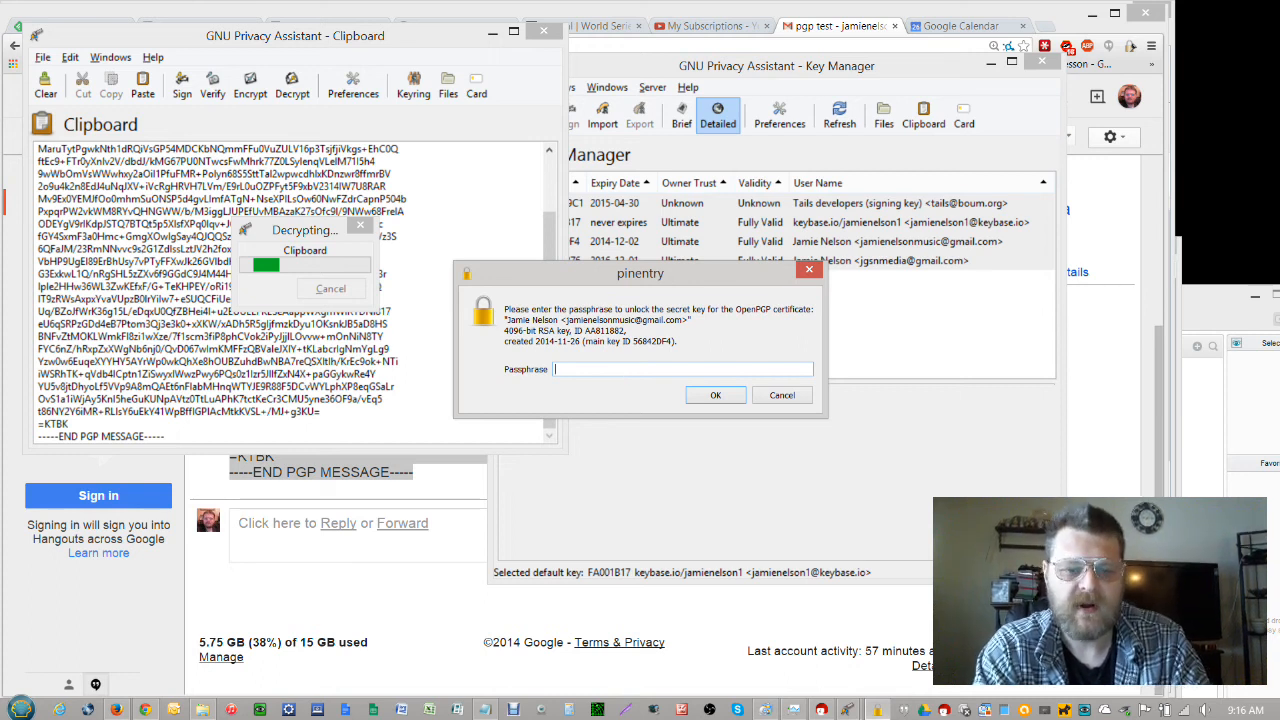
{"action": "type", "text": "****"}
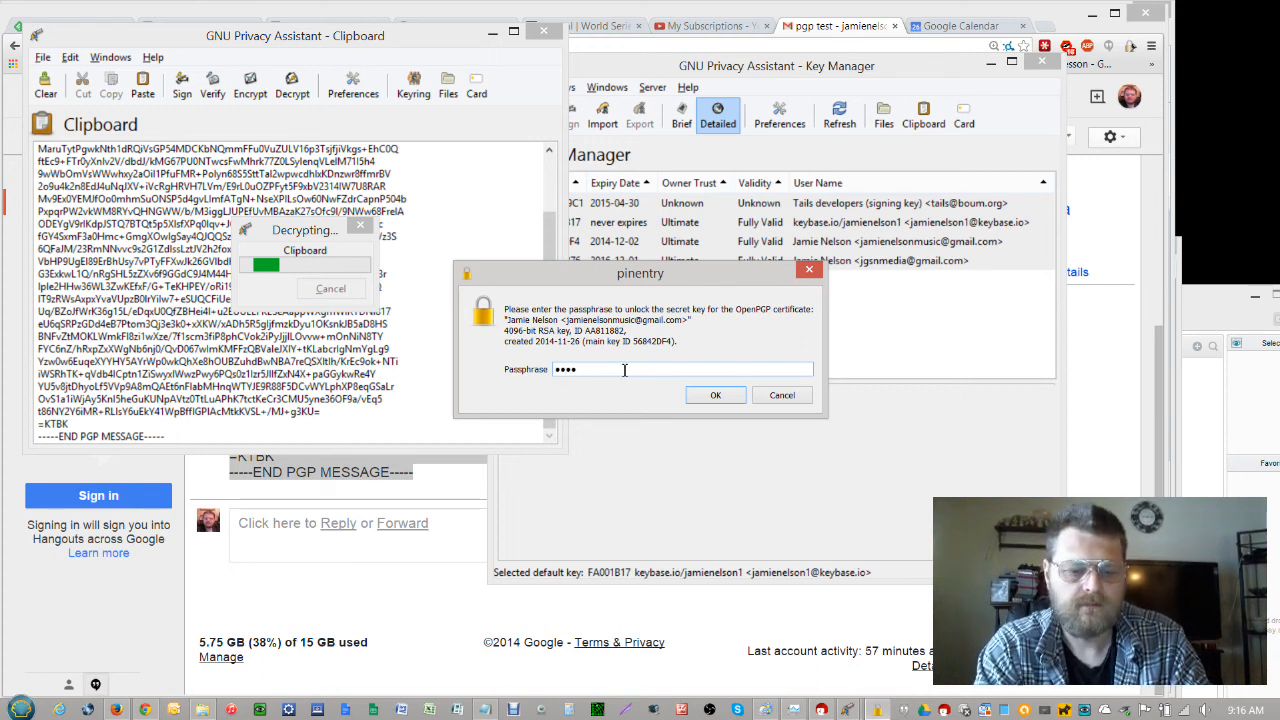
{"action": "type", "text": "*****"}
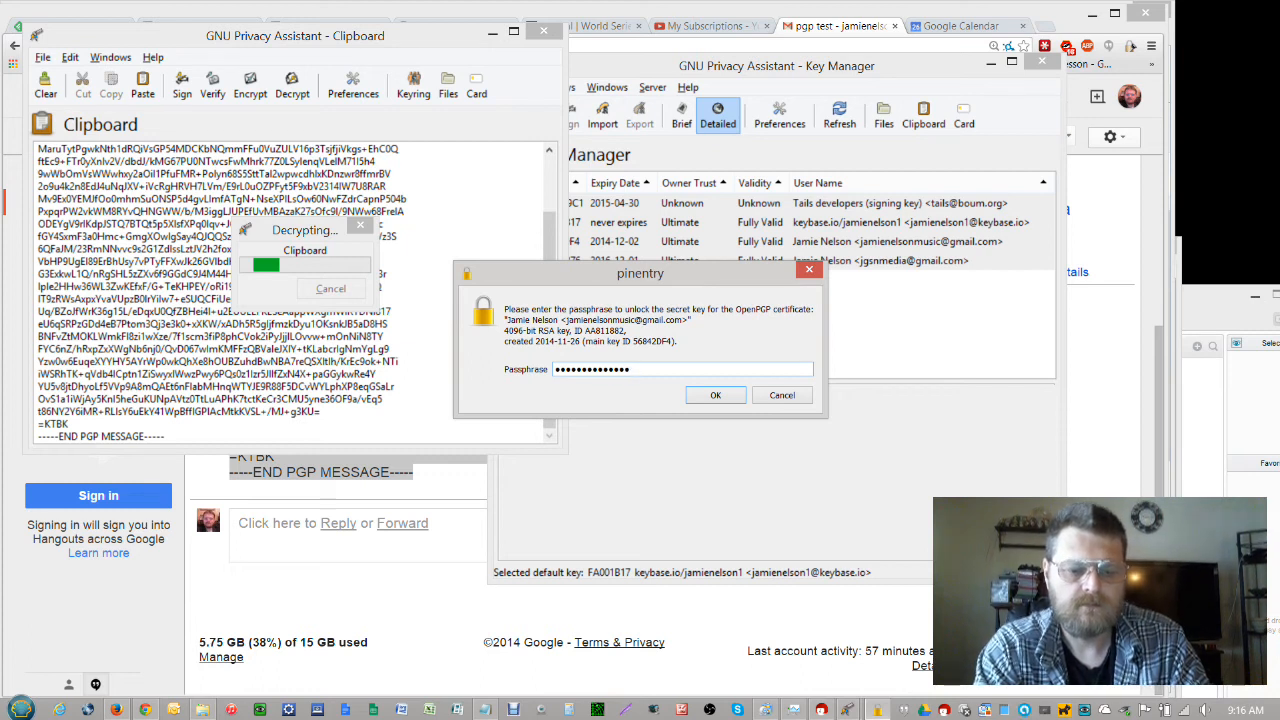
{"action": "type", "text": "**"}
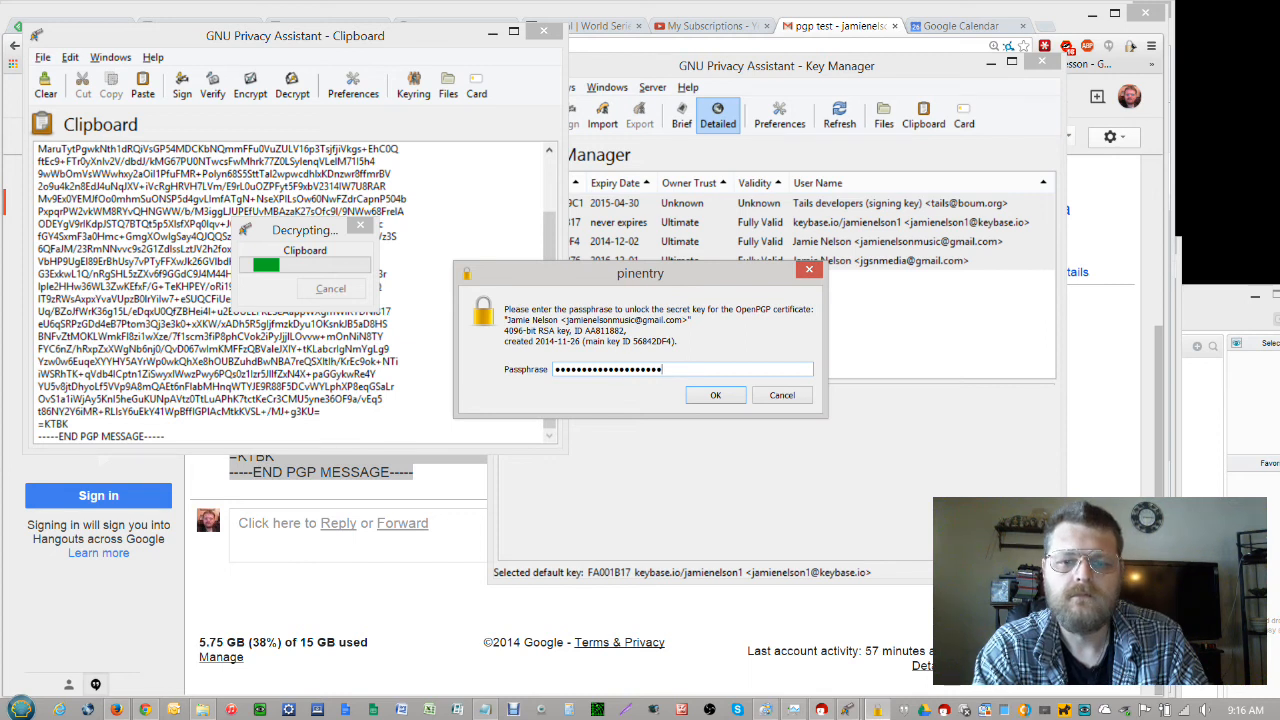
{"action": "key", "text": "Return"}
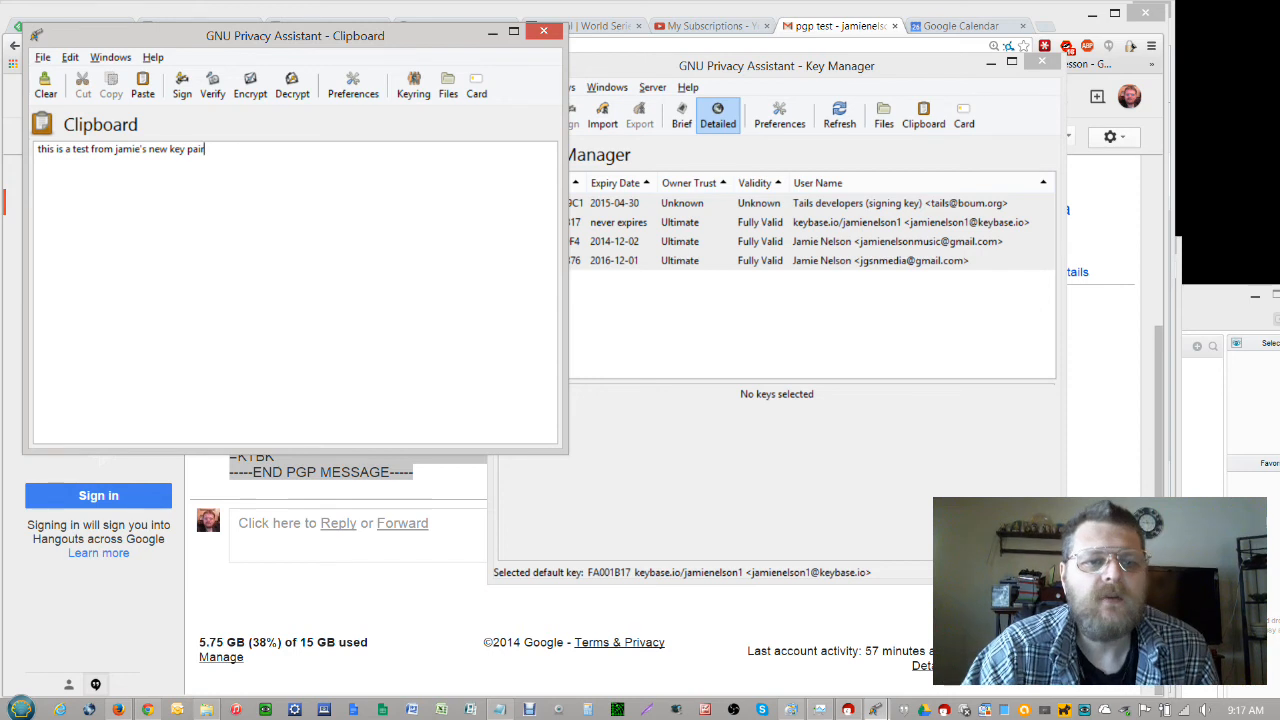
Select the decrypted line, then close GPA's File Manager and Clipboard windows
{"action": "left_click_drag", "start_coordinate": [239, 152], "coordinate": [38, 150]}
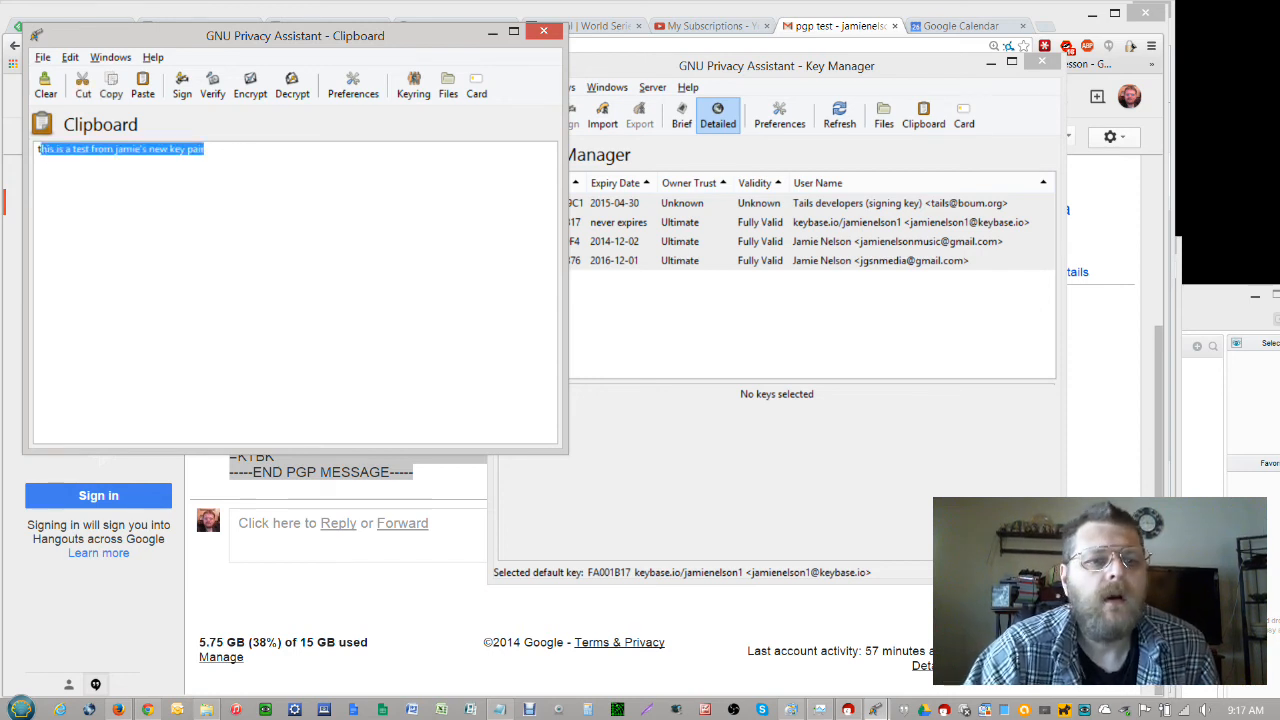
{"action": "left_click", "coordinate": [294, 158]}
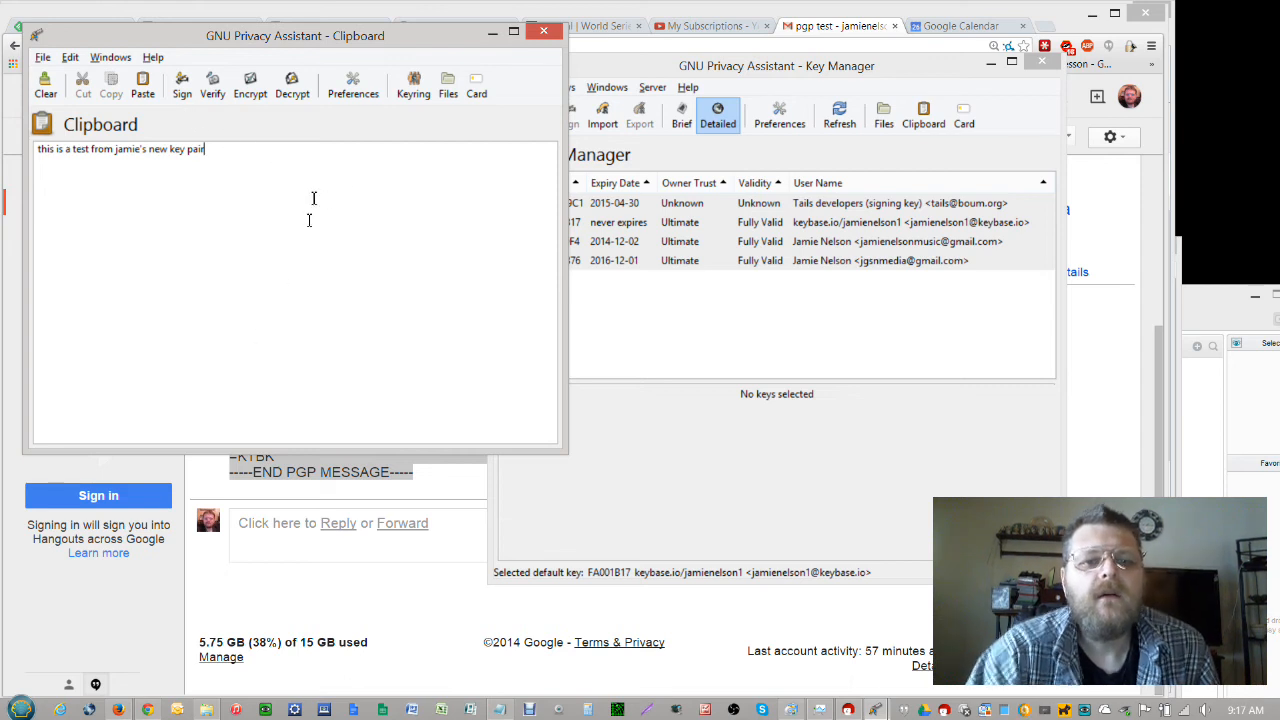
{"action": "left_click", "coordinate": [456, 93]}
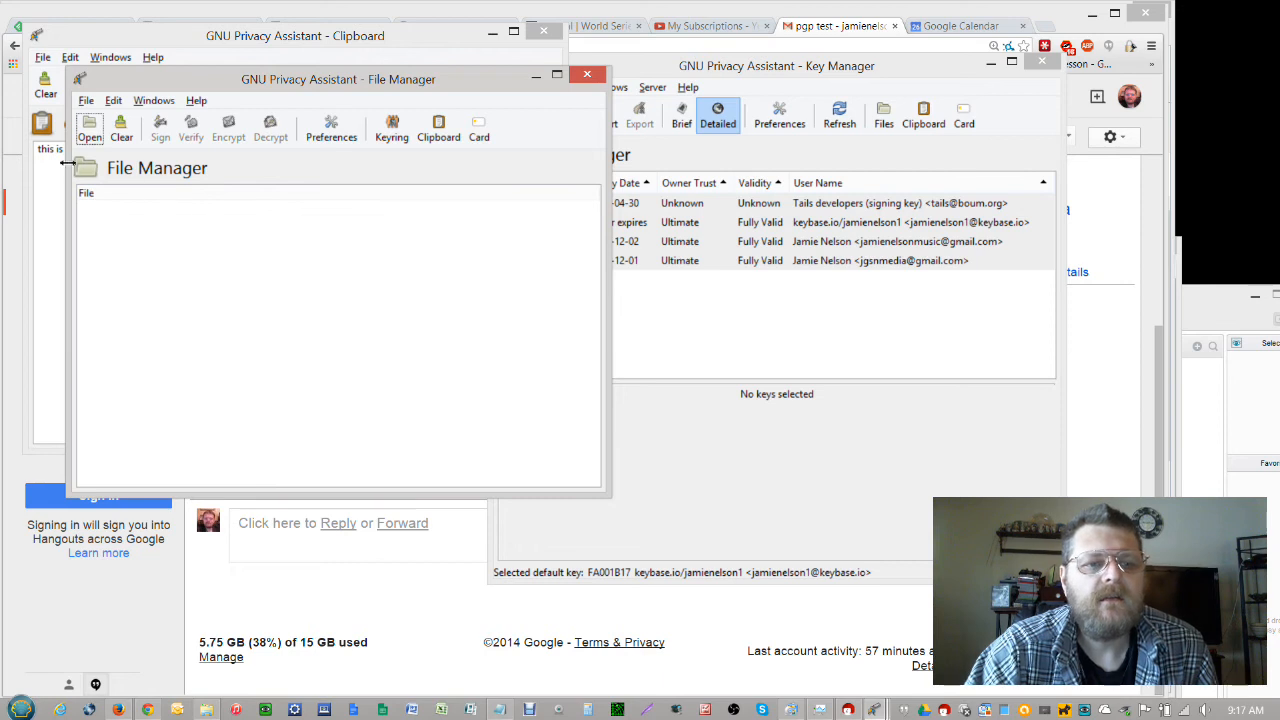
{"action": "left_click", "coordinate": [591, 78]}
{"action": "left_click", "coordinate": [543, 32]}
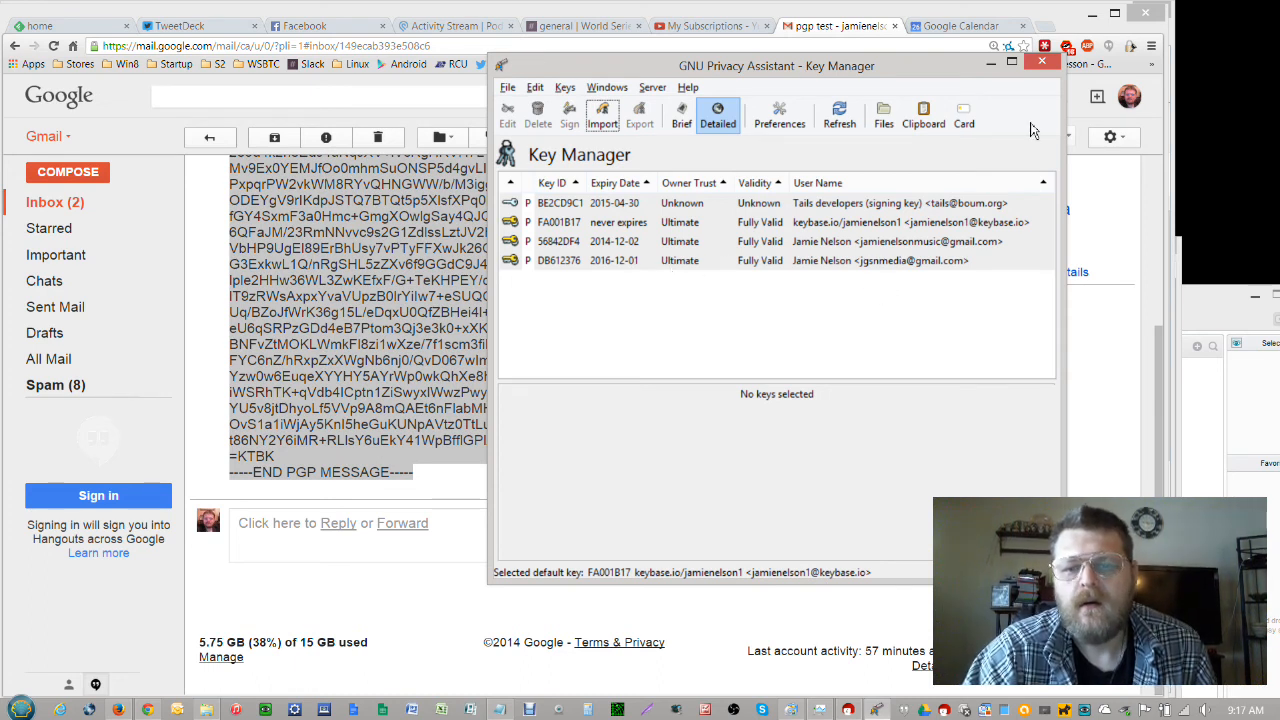
Close GPA's Key Manager and switch the Mailvelope extension On
{"action": "left_click", "coordinate": [1049, 68]}
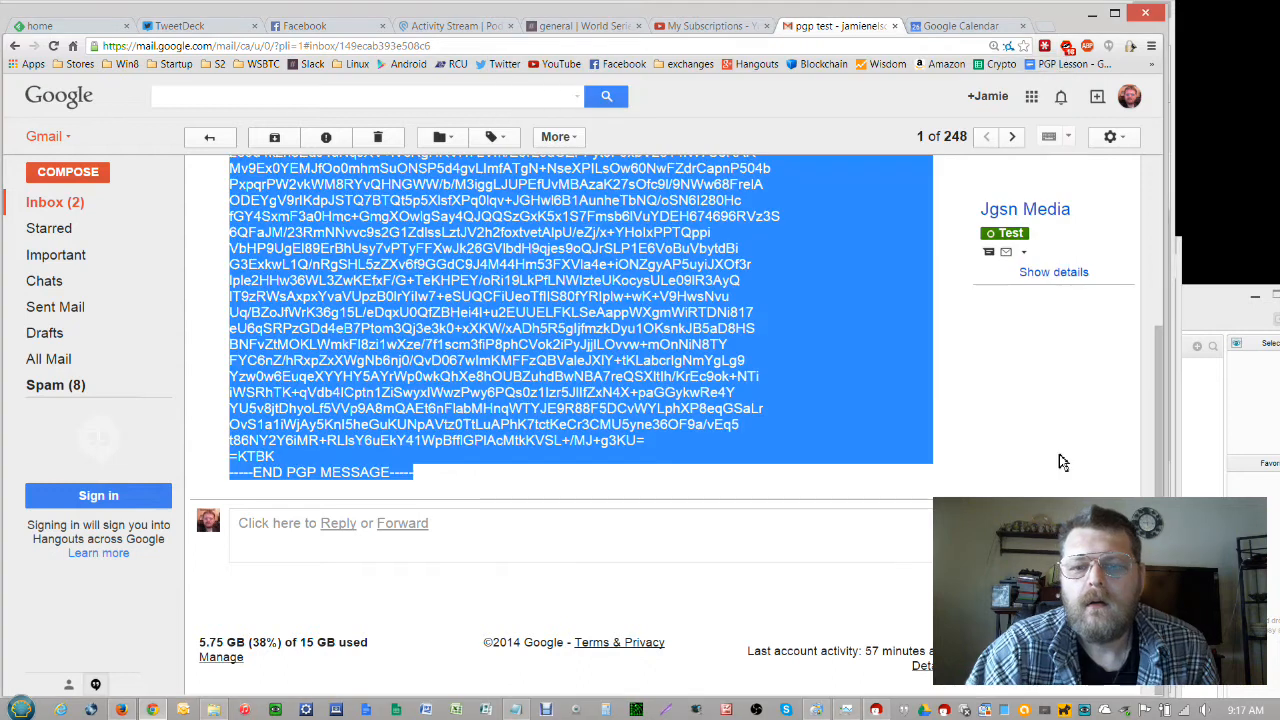
{"action": "left_click", "coordinate": [810, 345]}
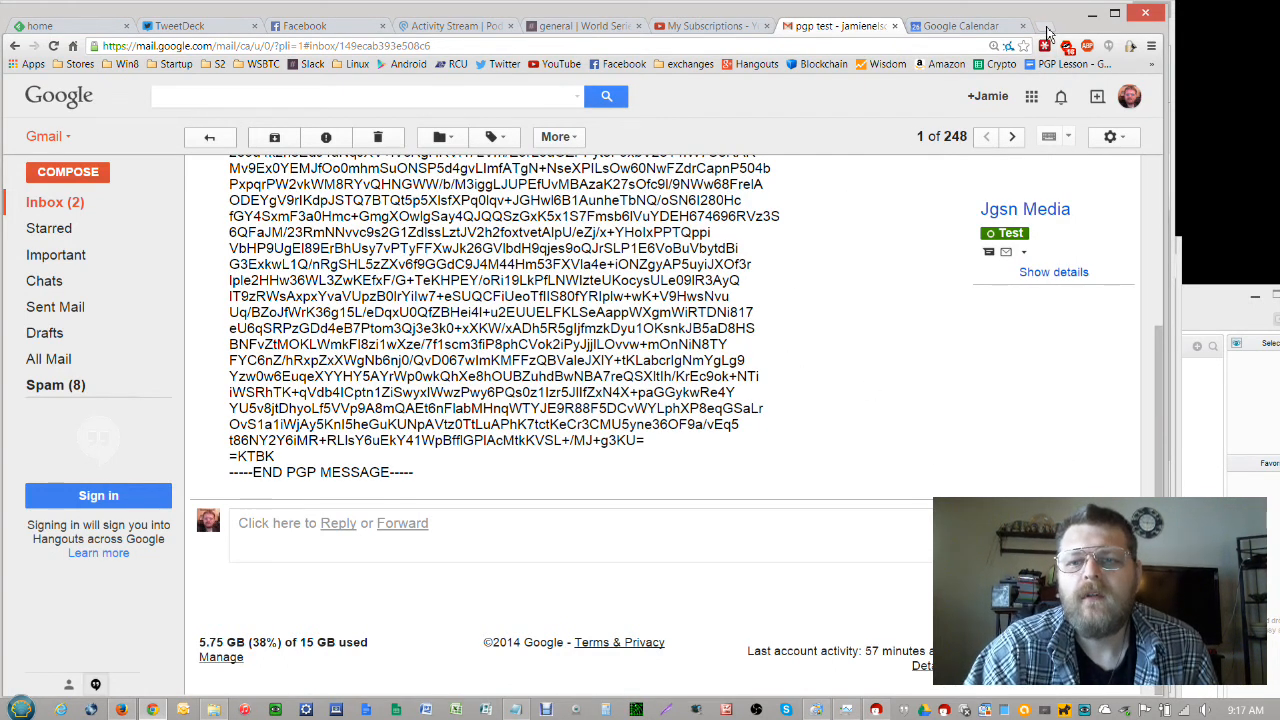
{"action": "left_click", "coordinate": [1130, 47]}
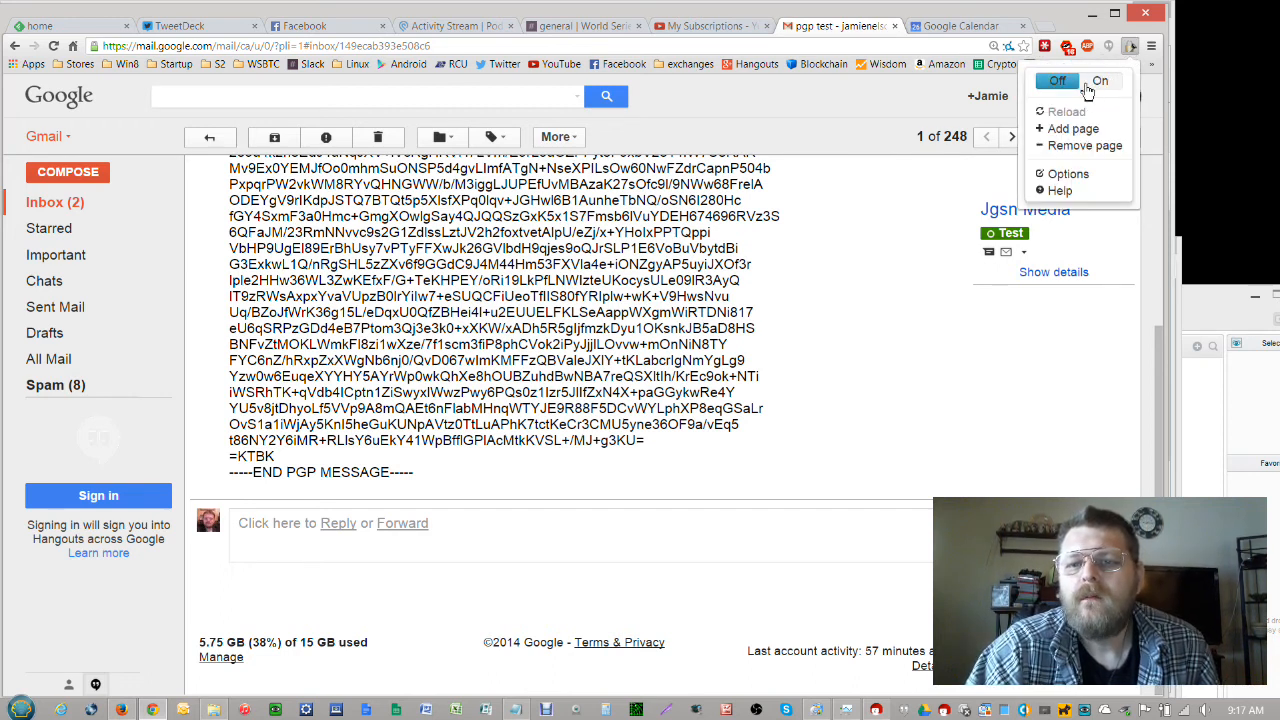
{"action": "left_click", "coordinate": [1097, 80]}
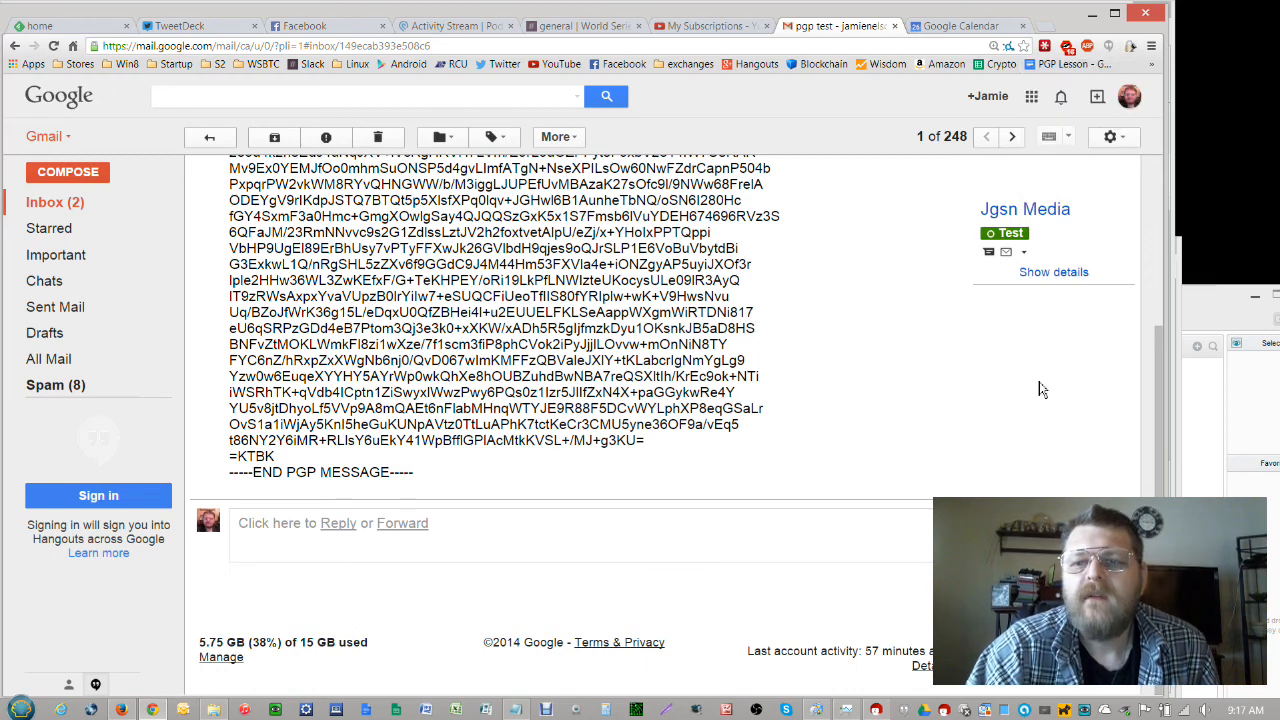
Reopen the 'pgp test' email from the Gmail Inbox
{"action": "scroll", "coordinate": [965, 412], "scroll_direction": "up", "scroll_amount": 3}
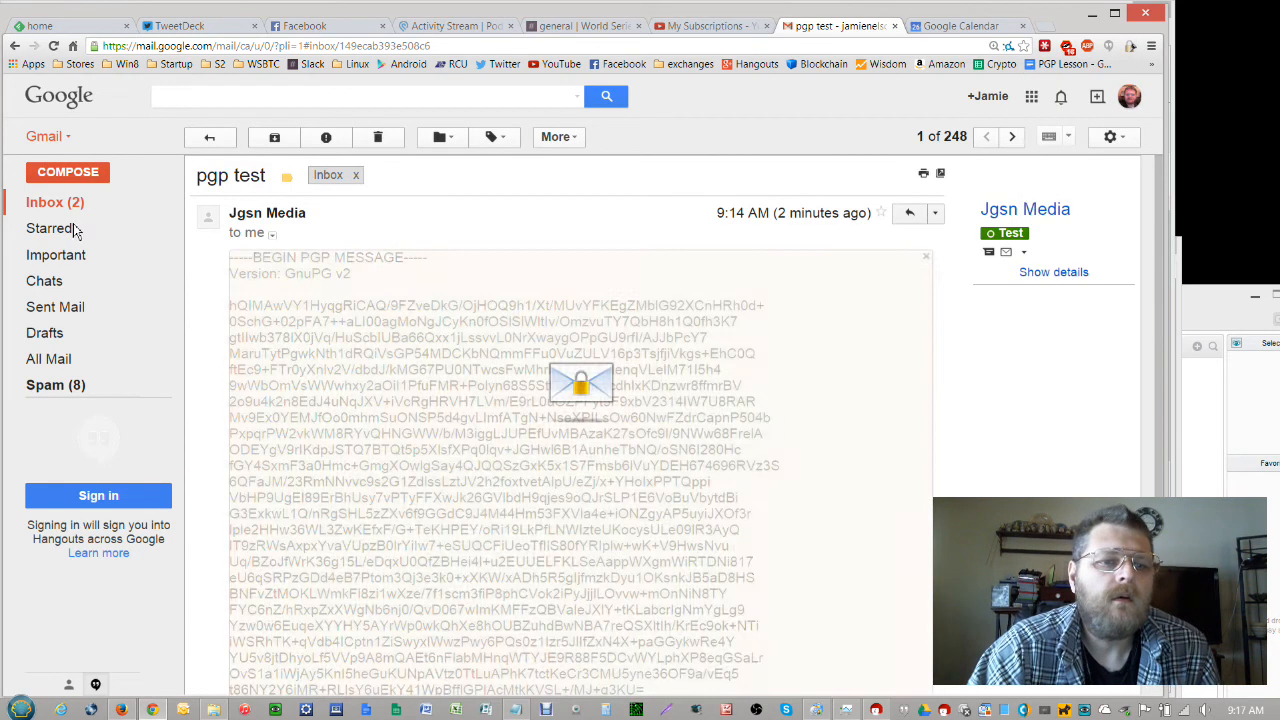
{"action": "left_click", "coordinate": [54, 203]}
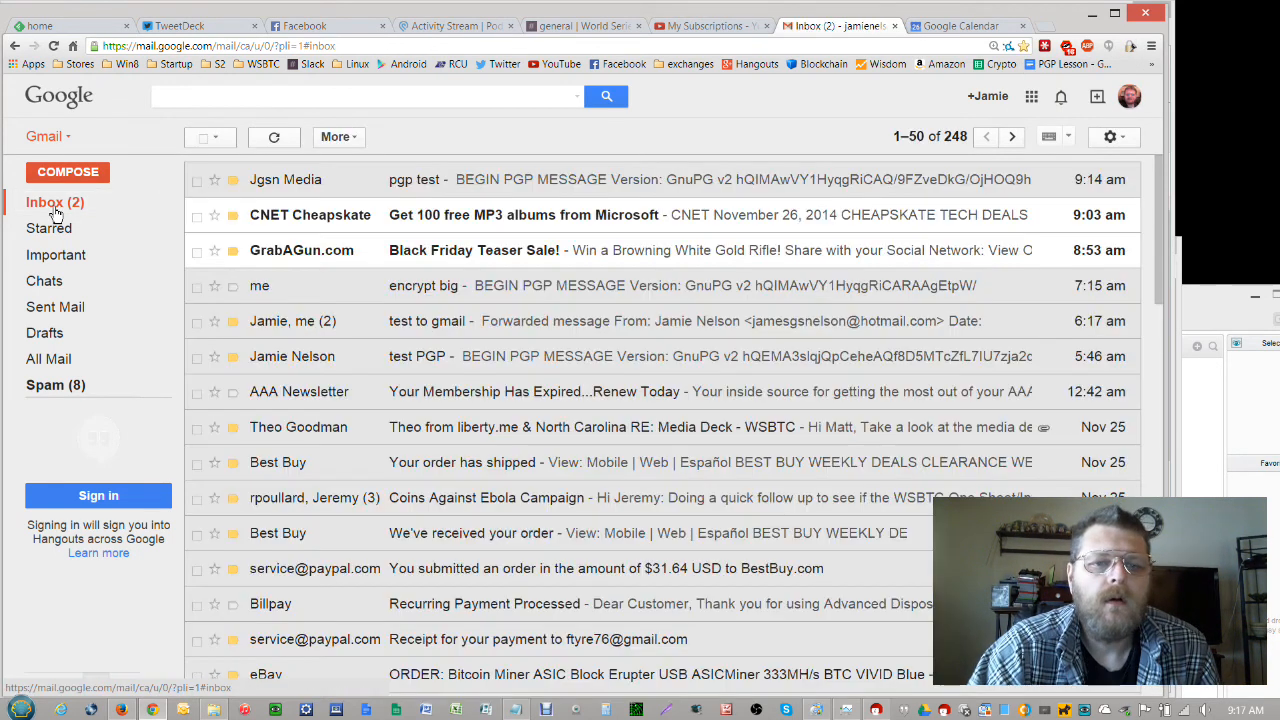
{"action": "left_click", "coordinate": [545, 180]}
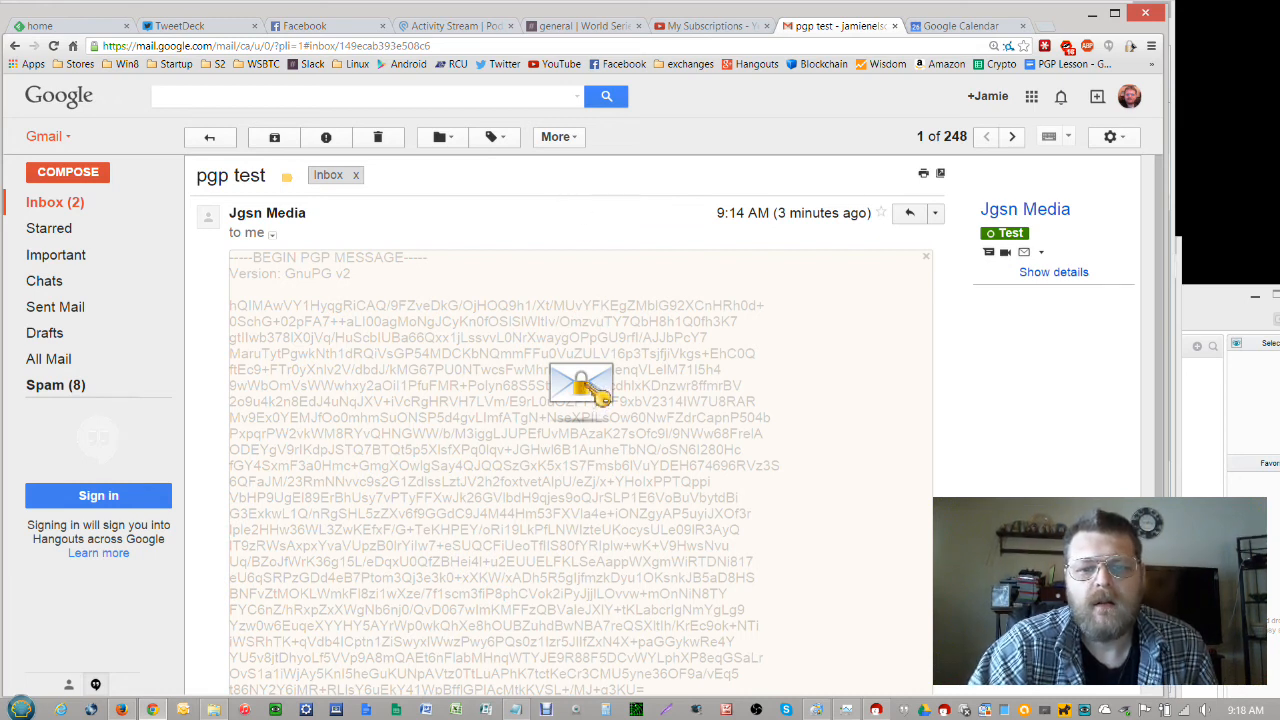
Decrypt the email through the Mailvelope overlay, unlocking the key with its password
{"action": "left_click", "coordinate": [588, 389]}
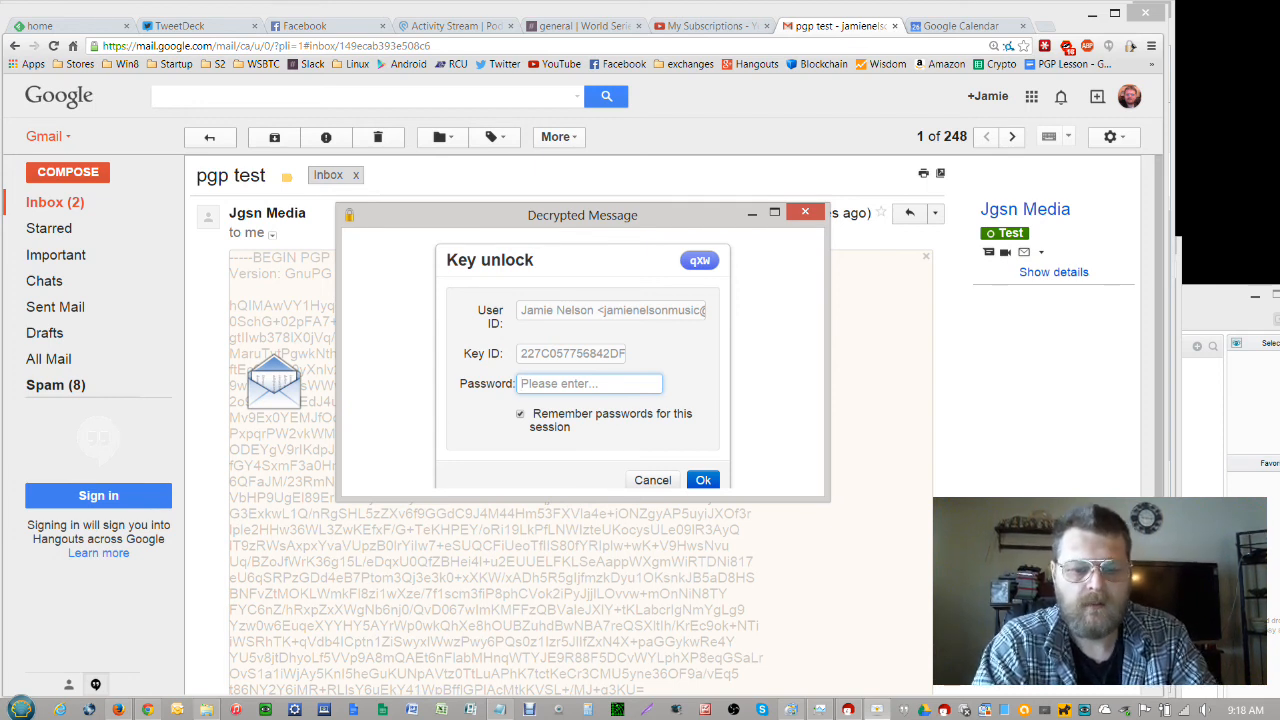
{"action": "type", "text": "••••"}
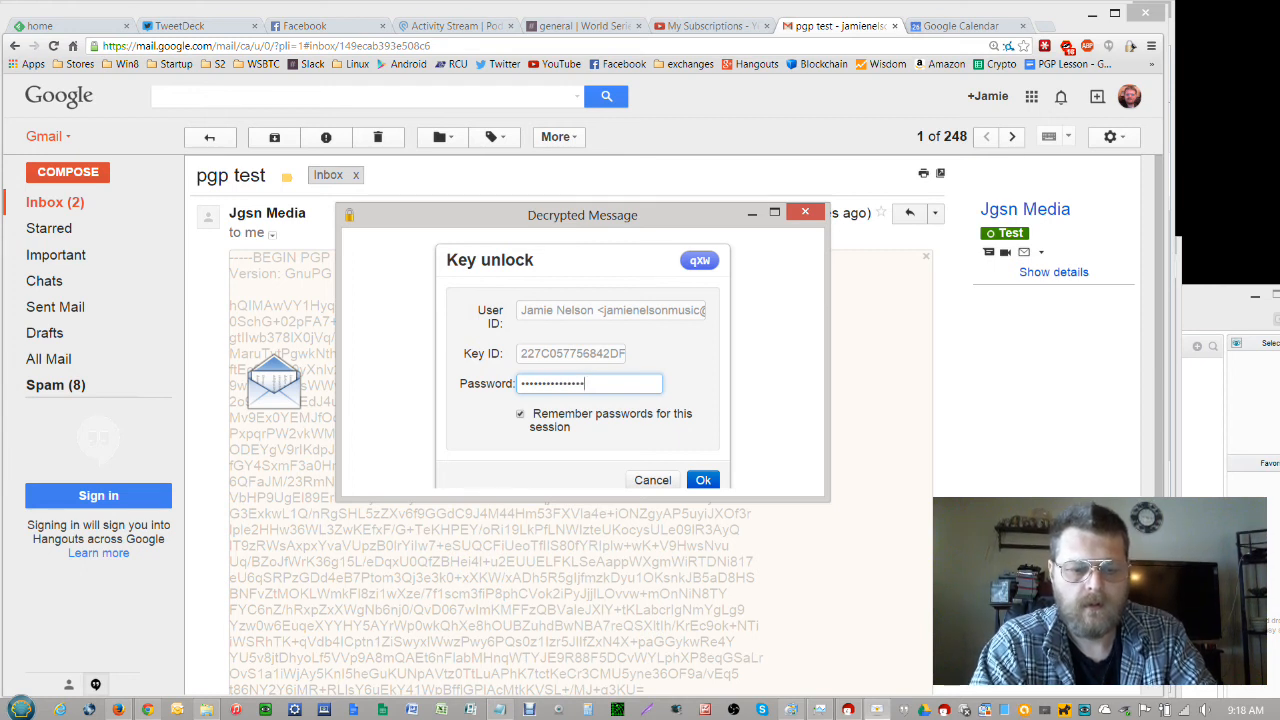
{"action": "key", "text": "Return"}
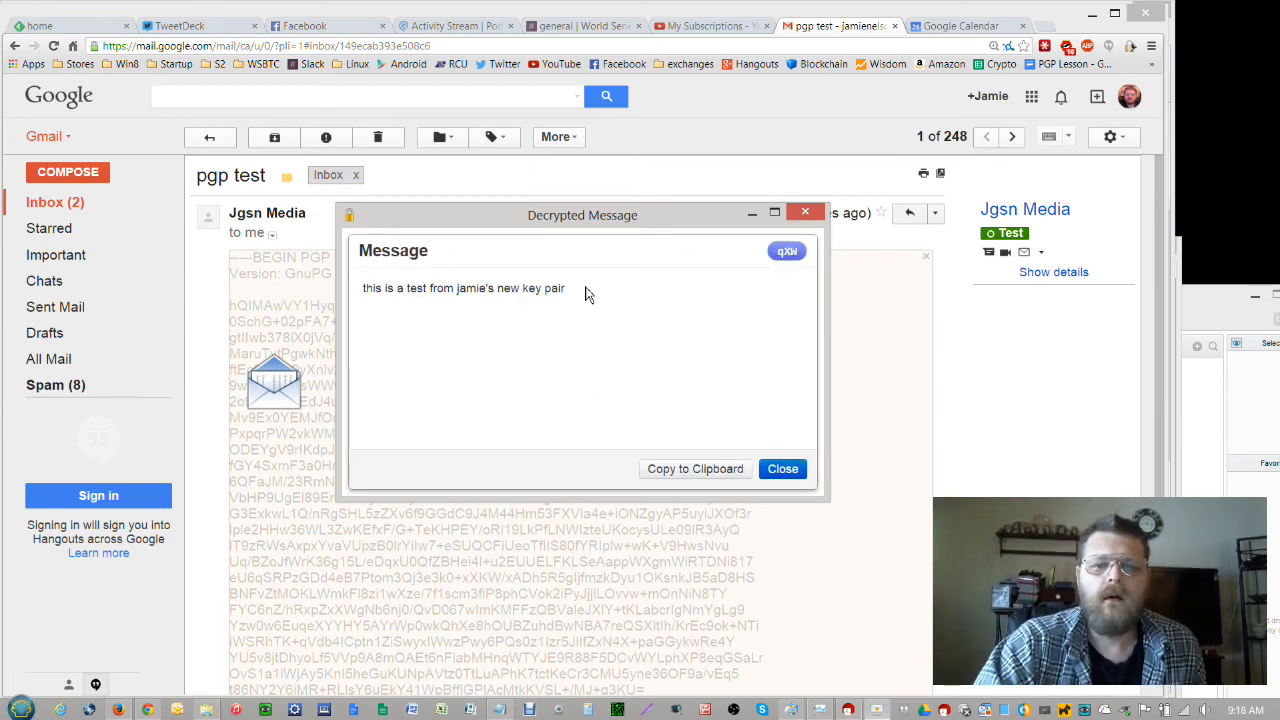
{"action": "left_click_drag", "start_coordinate": [586, 290], "coordinate": [358, 292]}
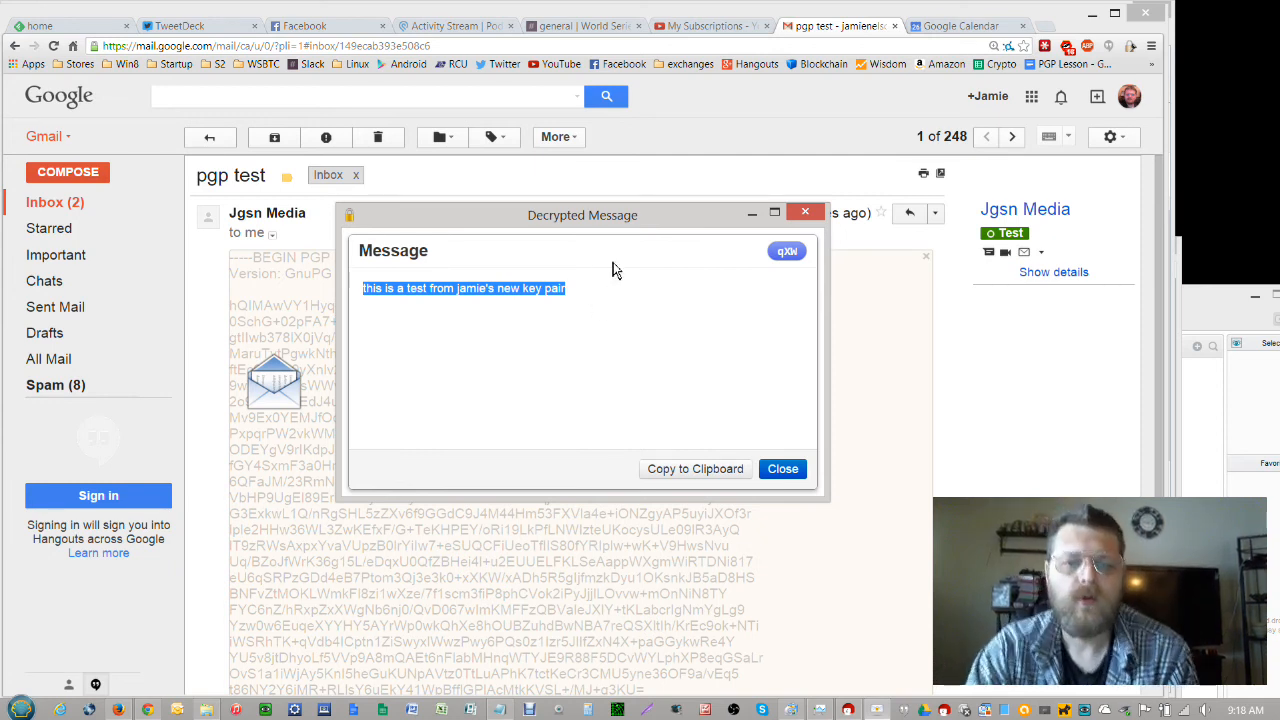
{"action": "left_click", "coordinate": [612, 295]}
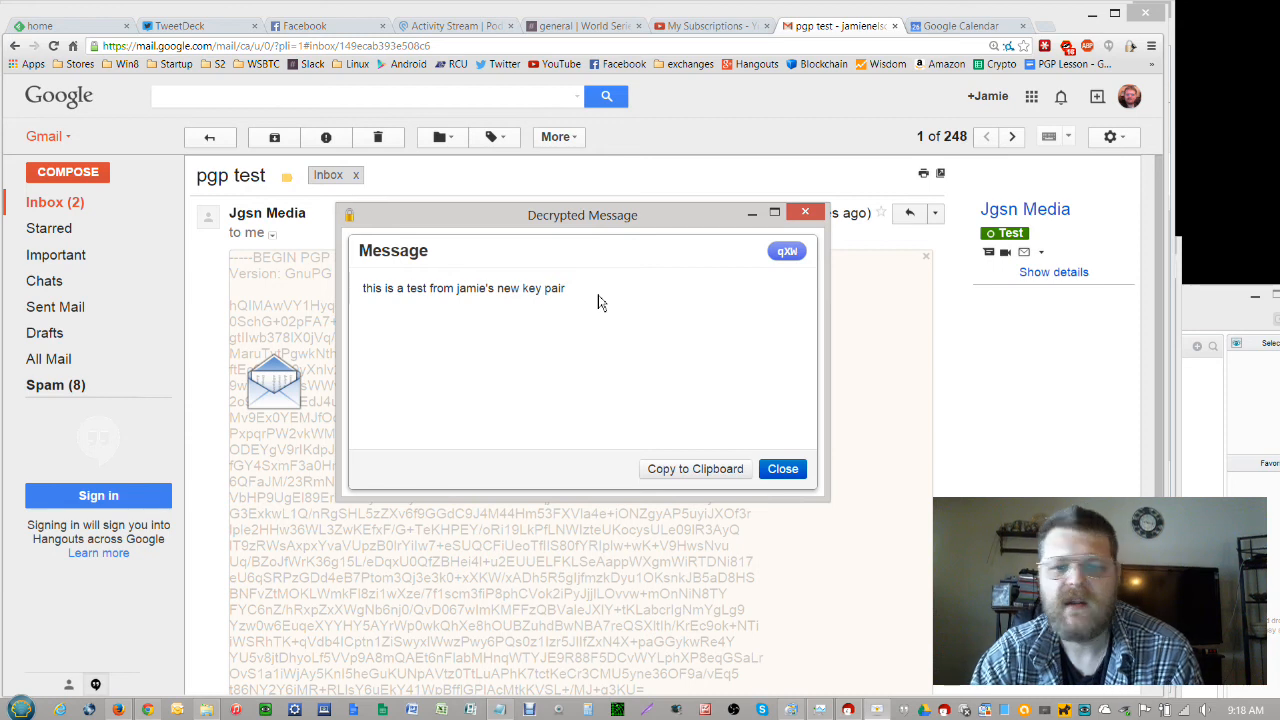
{"action": "double_click", "coordinate": [604, 297]}
{"action": "left_click", "coordinate": [609, 299]}
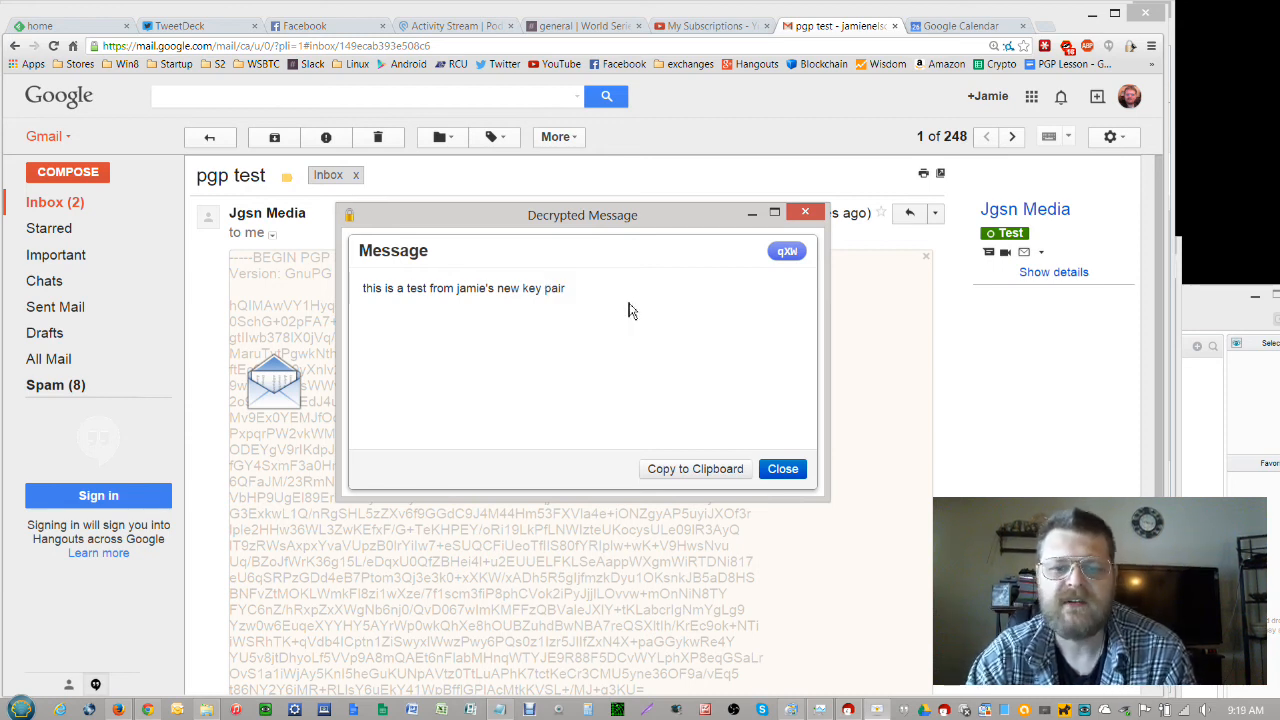
{"action": "double_click", "coordinate": [573, 297]}
{"action": "left_click", "coordinate": [592, 296]}
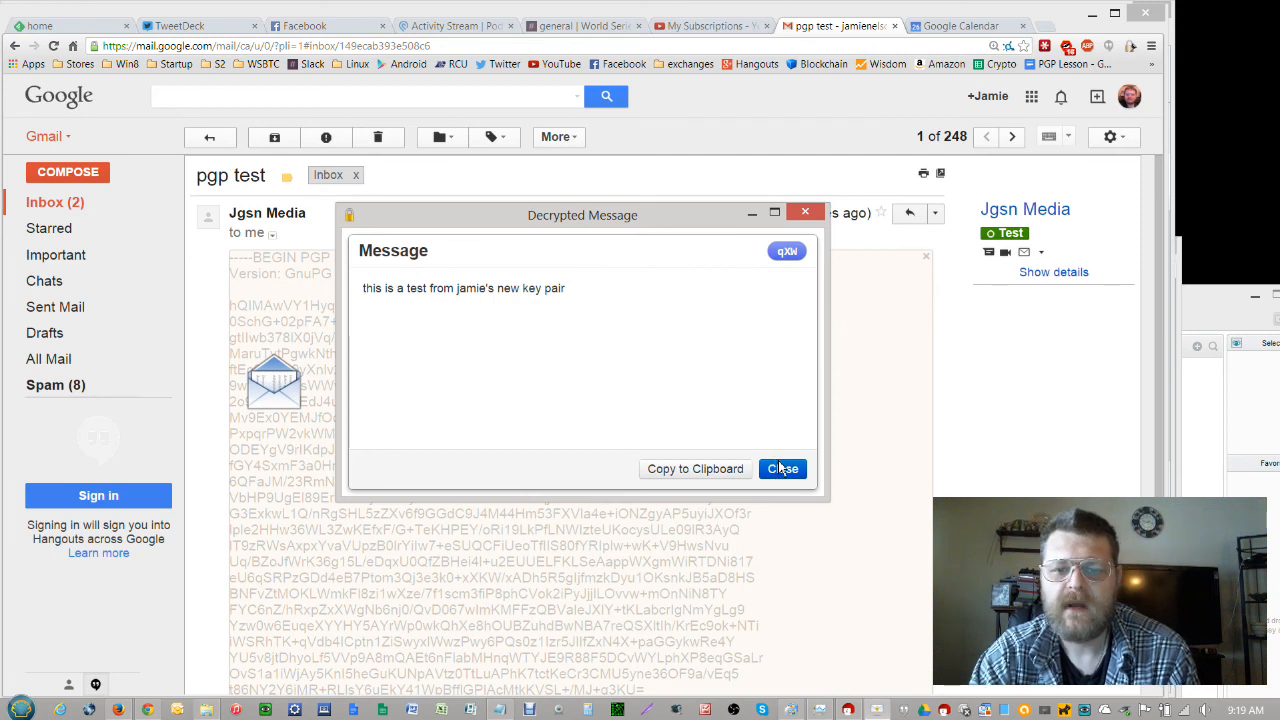
{"action": "double_click", "coordinate": [576, 290]}
{"action": "left_click", "coordinate": [561, 287]}
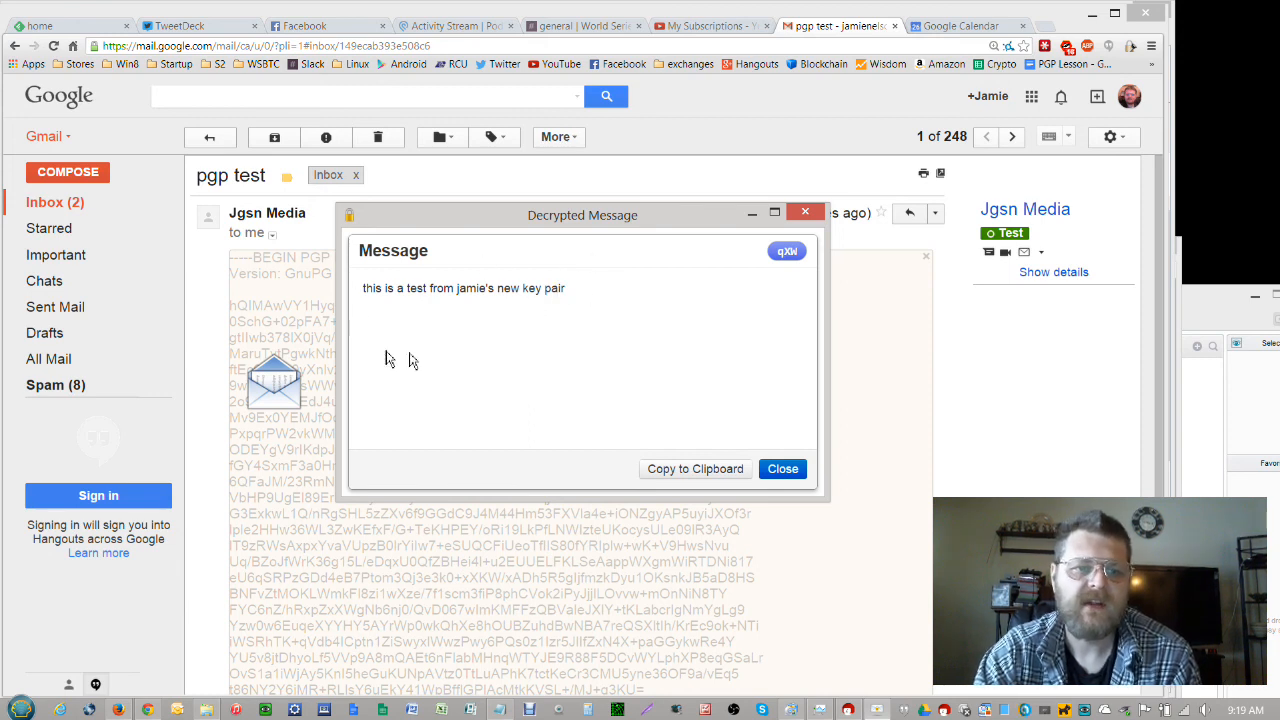
Close Mailvelope's Decrypted Message window
{"action": "left_click", "coordinate": [789, 472]}
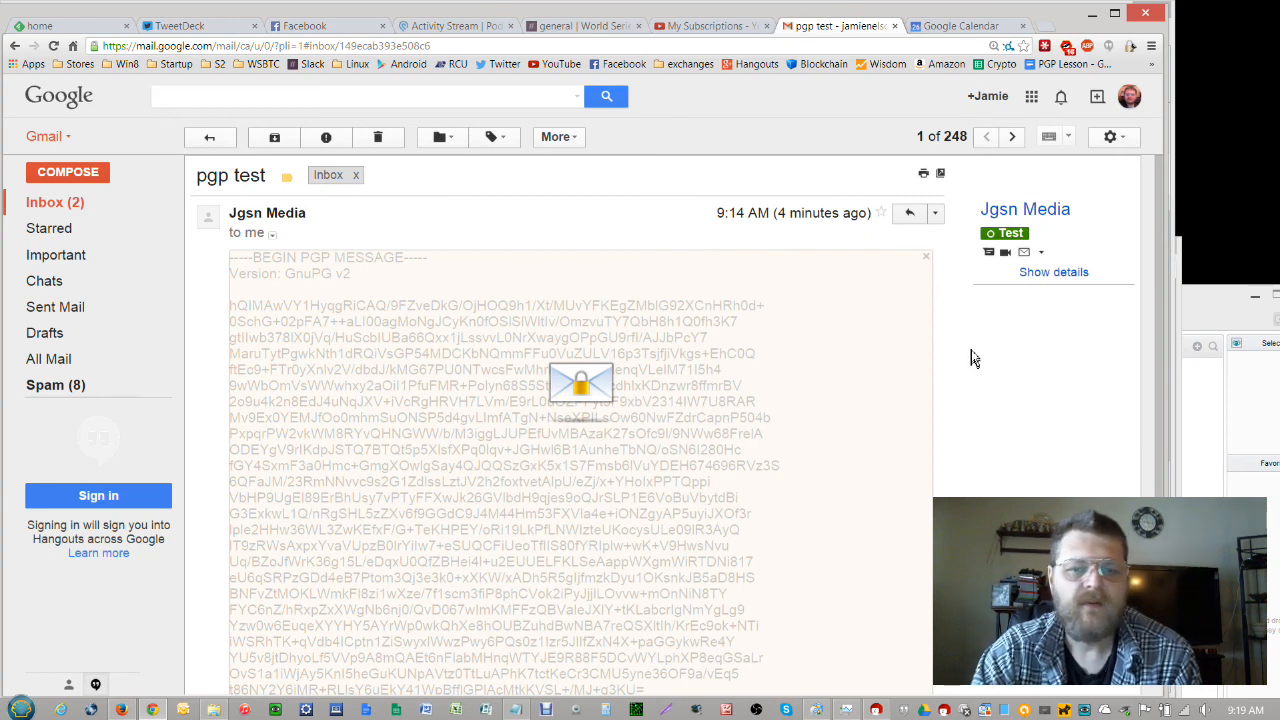